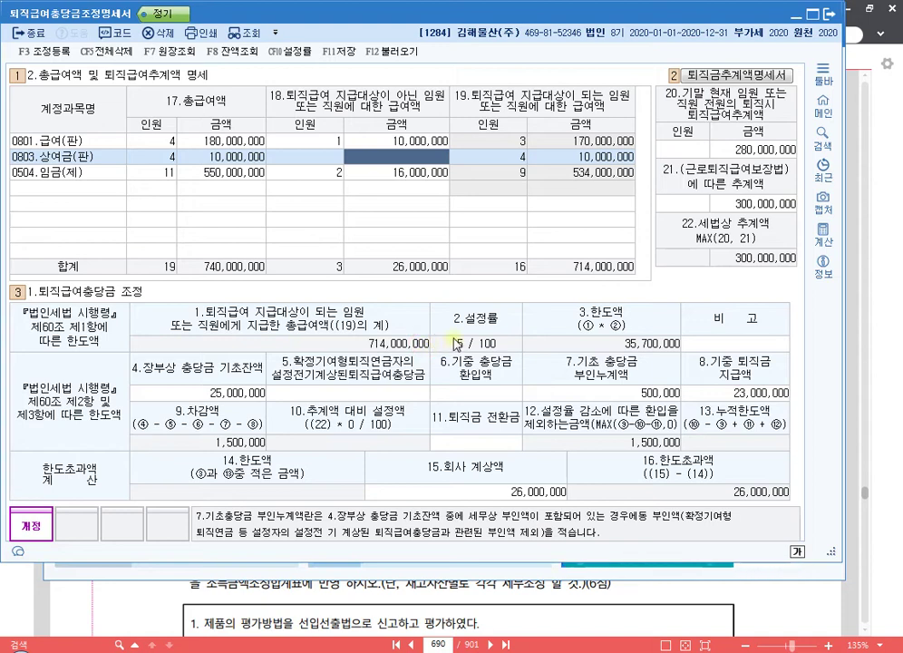
# Close the 퇴직급여충당금조정명세서 form, switch to the textbook in 알PDF and go to page 455
pyautogui.click(828, 13)
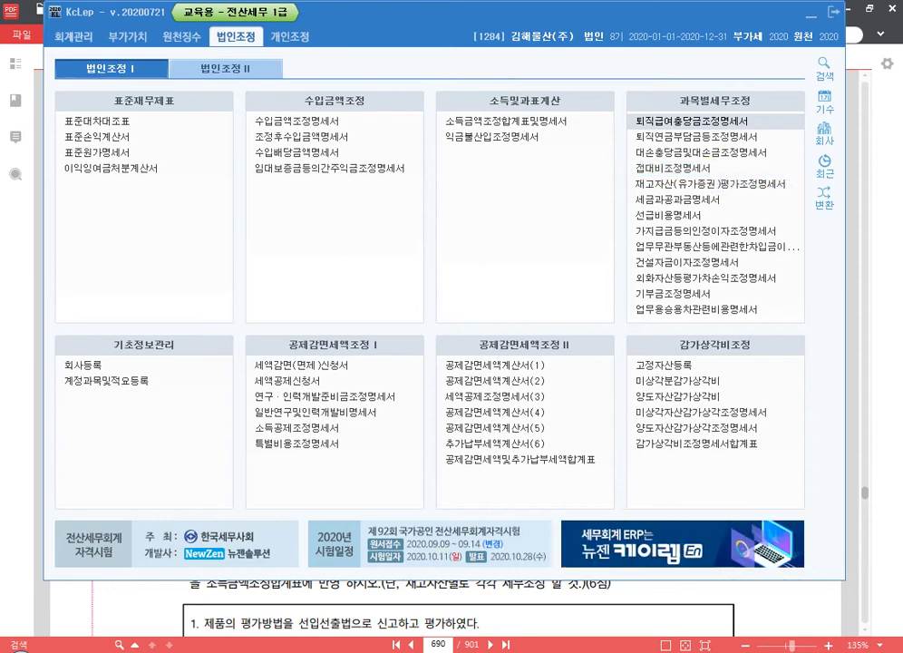
pyautogui.click(290, 651)
pyautogui.click(313, 651)
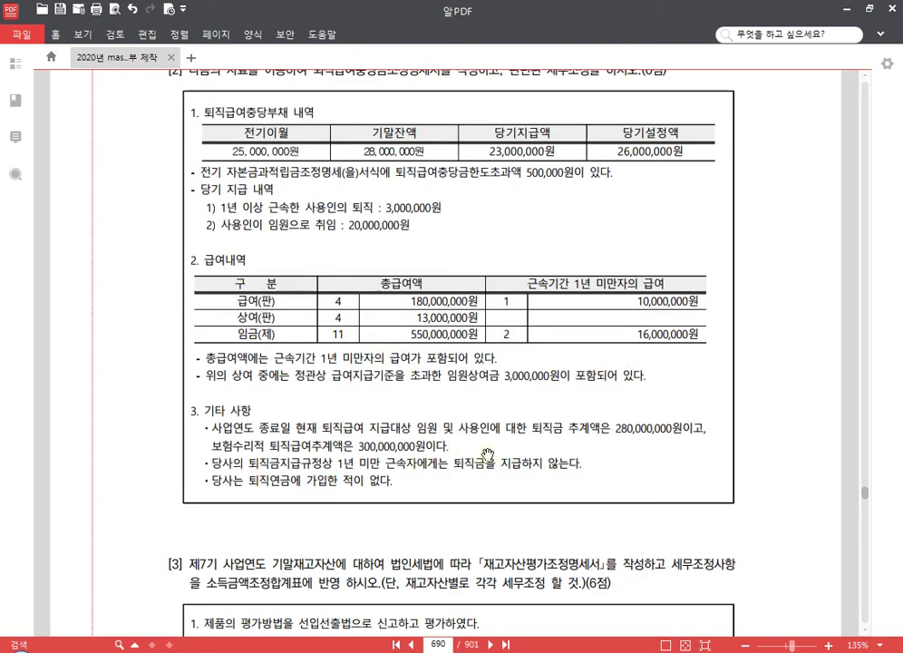
pyautogui.click(441, 644)
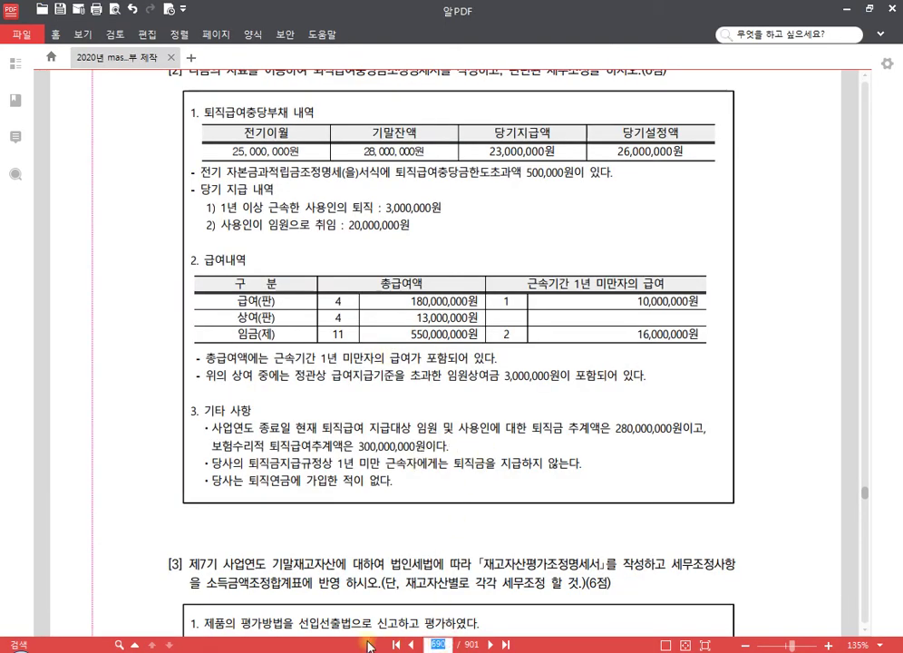
pyautogui.press('Return')
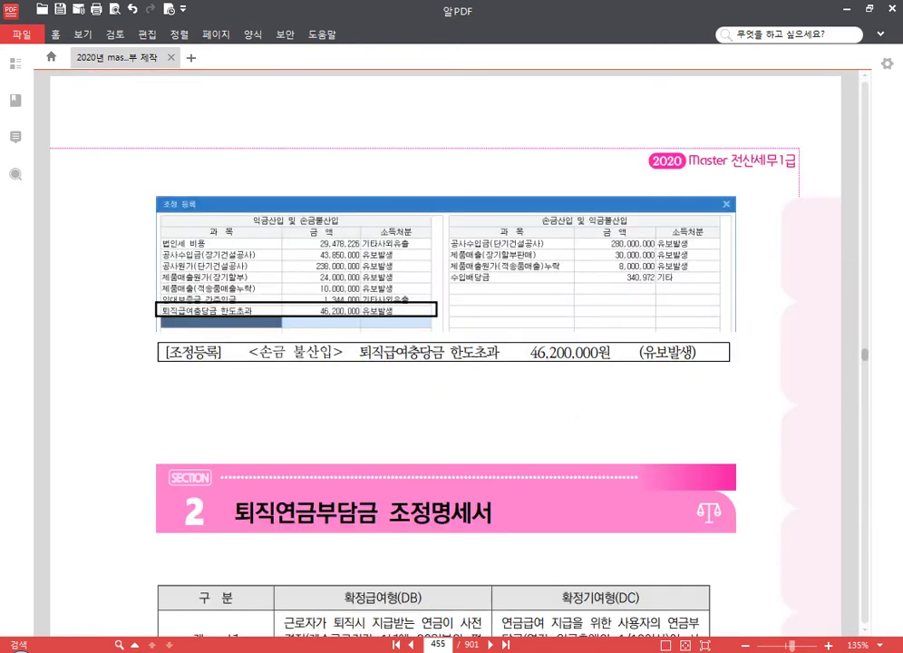
# Read section 2 on 퇴직연금부담금 조정명세서, from the DB/DC comparison through the 결산조정/신고조정 table on page 457
pyautogui.scroll(-4, 494, 486)
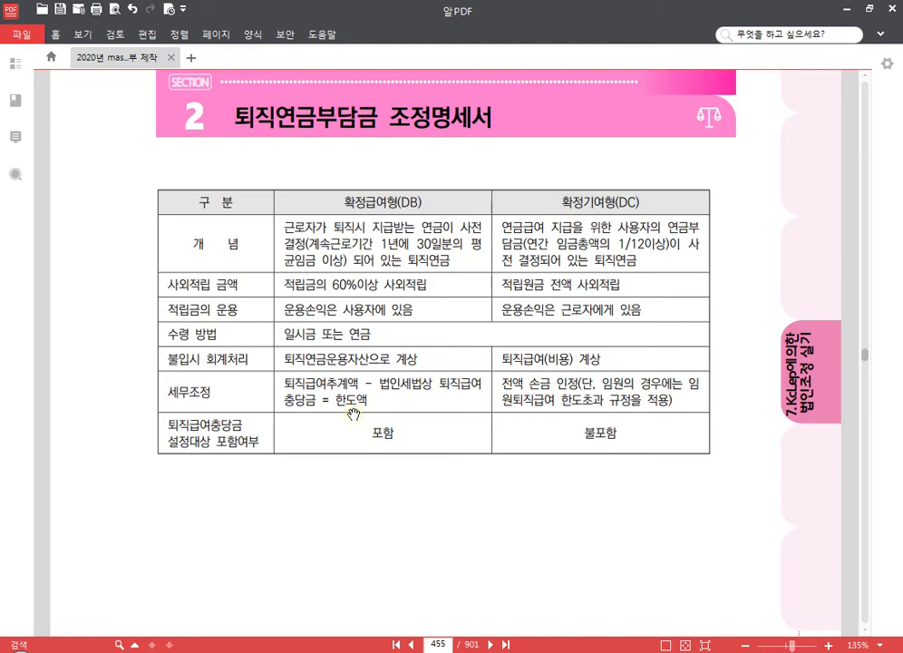
pyautogui.scroll(-5, 353, 419)
pyautogui.scroll(-6, 401, 381)
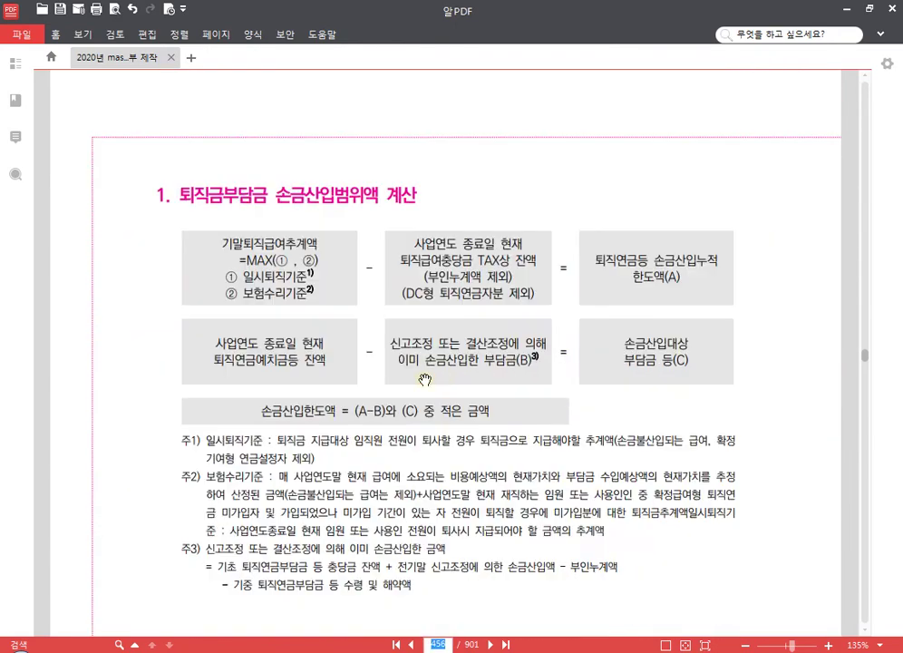
pyautogui.scroll(-12, 458, 317)
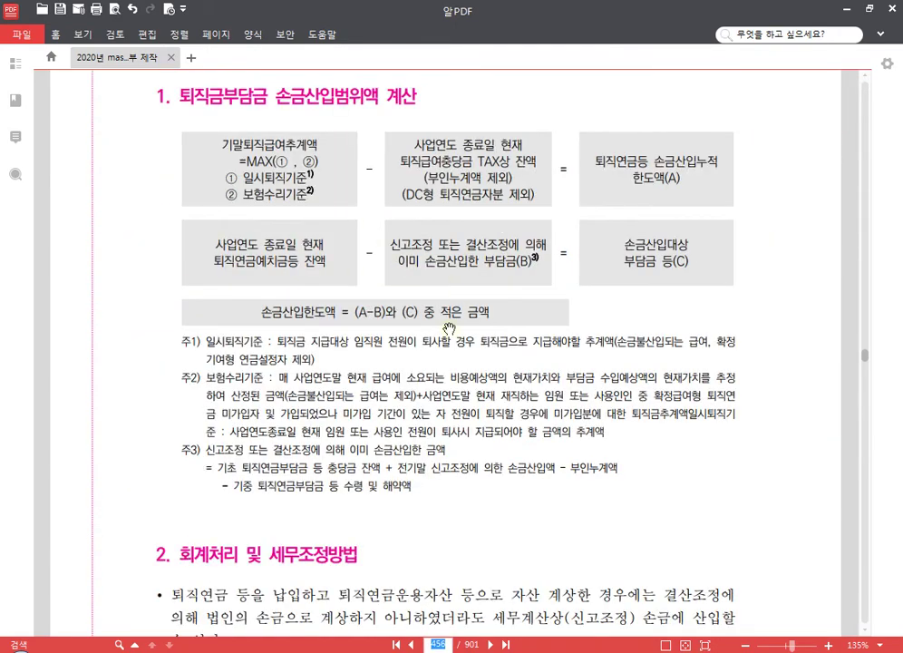
pyautogui.scroll(-2, 476, 324)
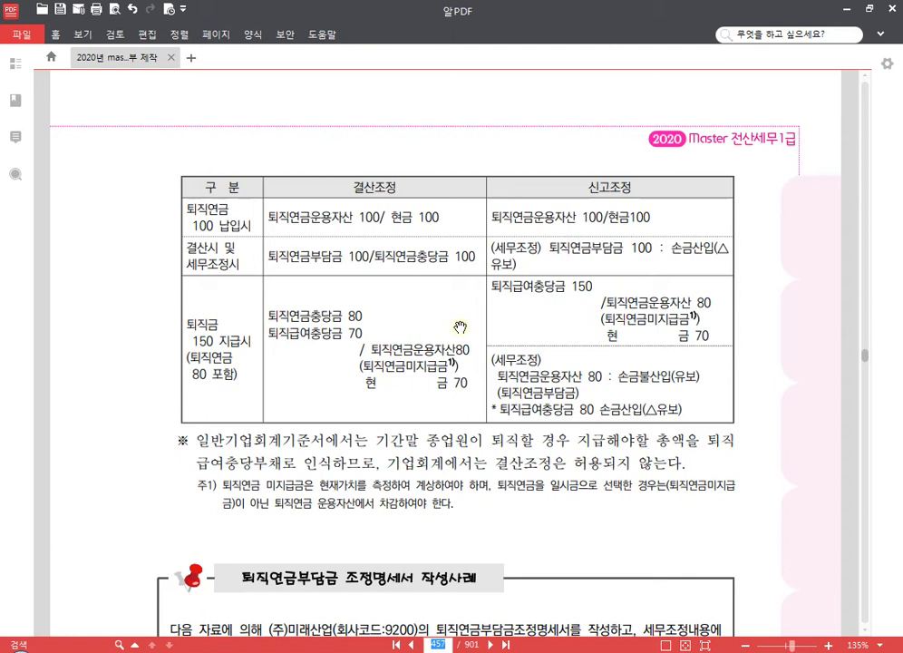
pyautogui.moveTo(364, 260); pyautogui.dragTo(372, 215)
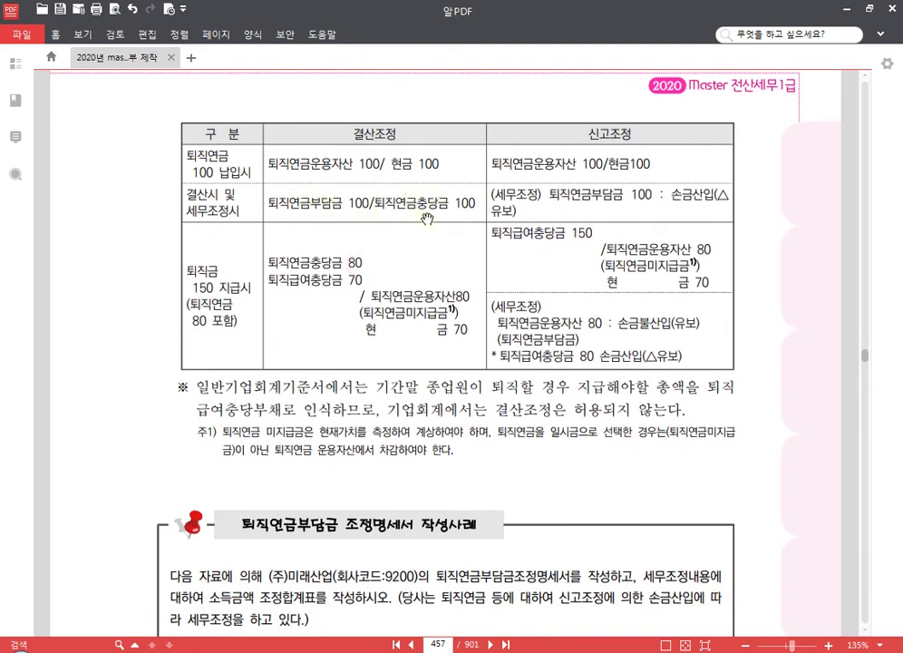
pyautogui.scroll(-1, 395, 292)
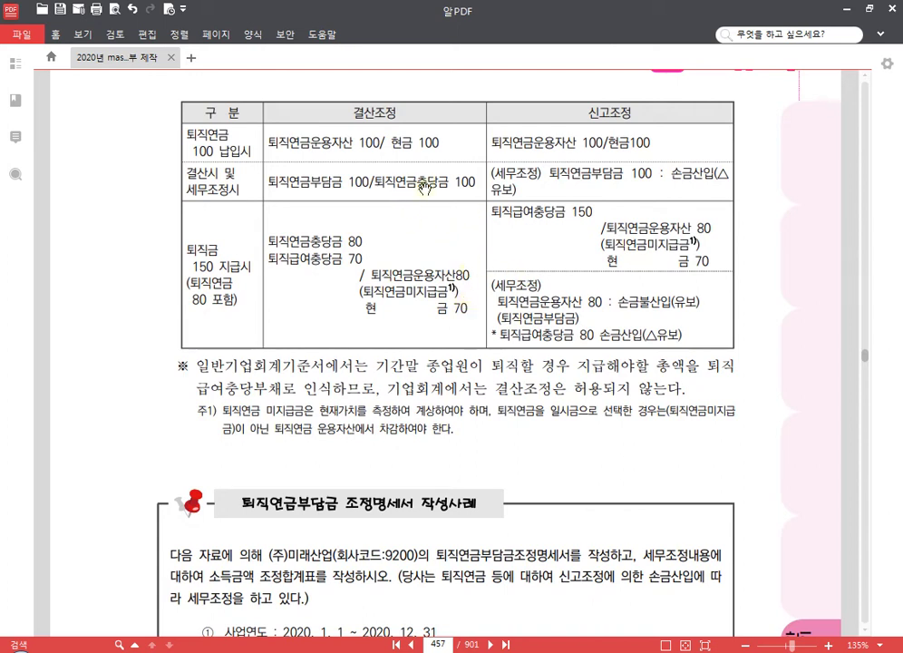
# Start the screen pen and draw a blue freehand bracket beside the 퇴직연금 100 납입시 and 결산시 및 세무조정시 rows
pyautogui.press('F9')
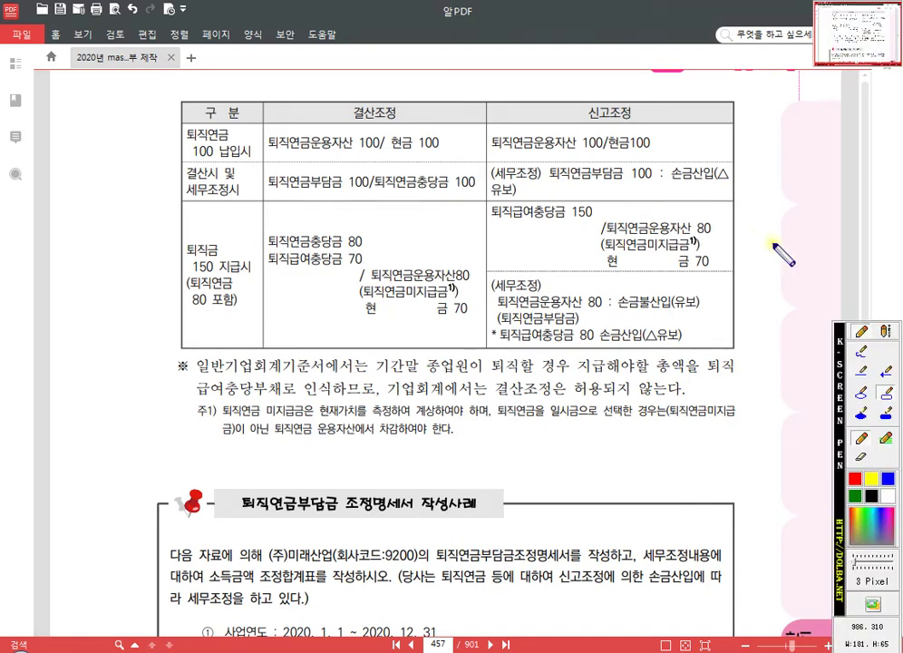
pyautogui.click(885, 332)
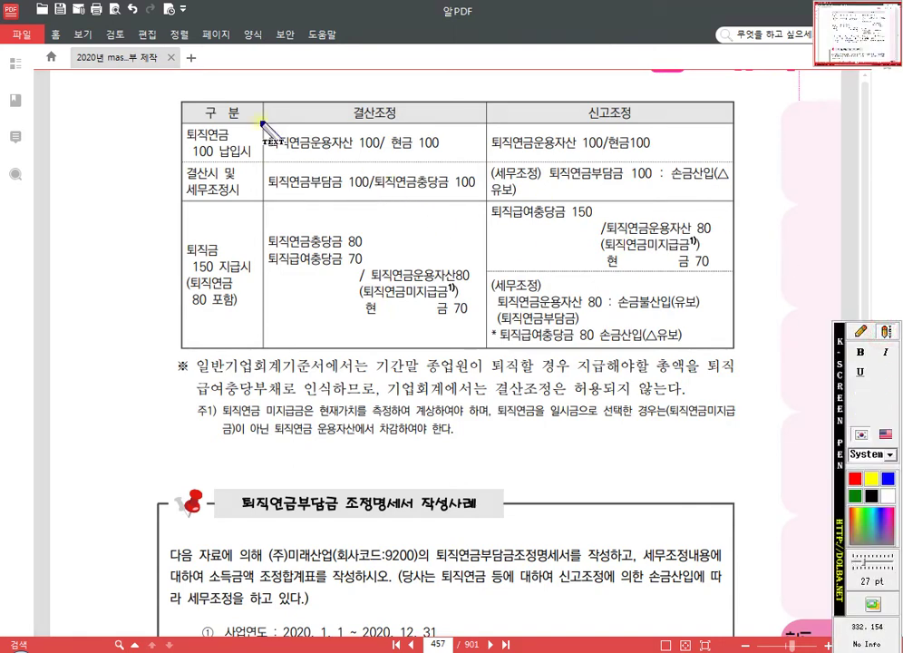
pyautogui.click(860, 331)
pyautogui.moveTo(266, 118); pyautogui.dragTo(249, 205)
pyautogui.hotkey('ctrl', 'z')
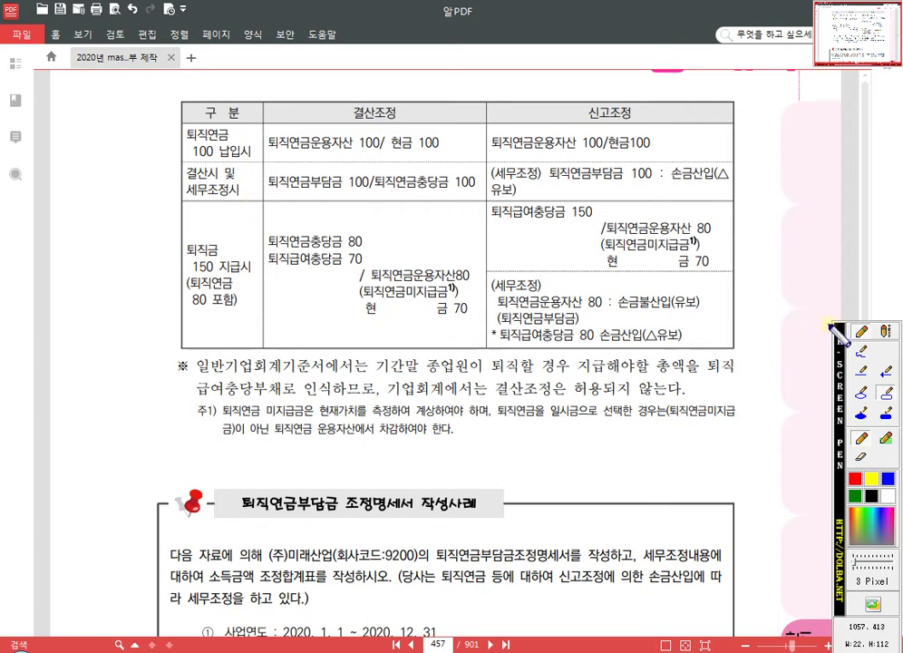
pyautogui.click(860, 355)
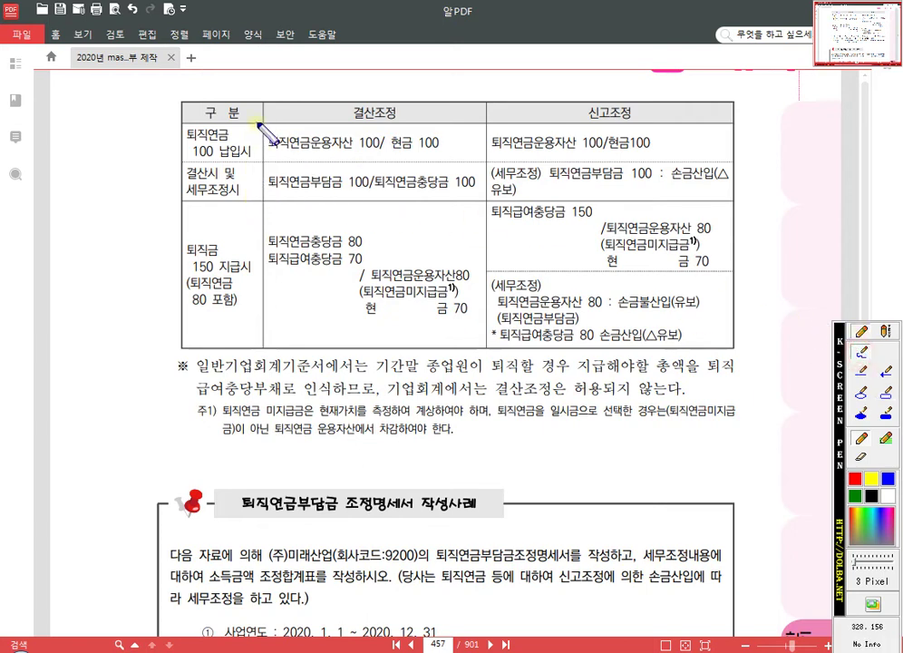
pyautogui.moveTo(262, 121); pyautogui.dragTo(255, 203)
# Add the text annotation "퇴직연금충당부채" below 퇴직연금충당금 100 in the 결산조정 column
pyautogui.click(886, 332)
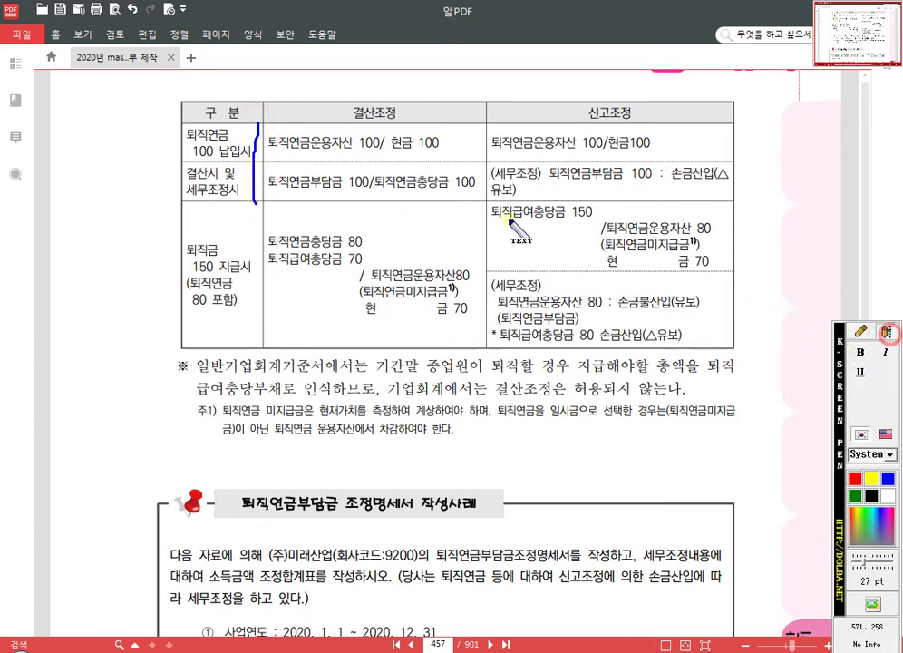
pyautogui.click(373, 199)
pyautogui.write('x')
pyautogui.press('BackSpace')
pyautogui.write('퇴직연그')
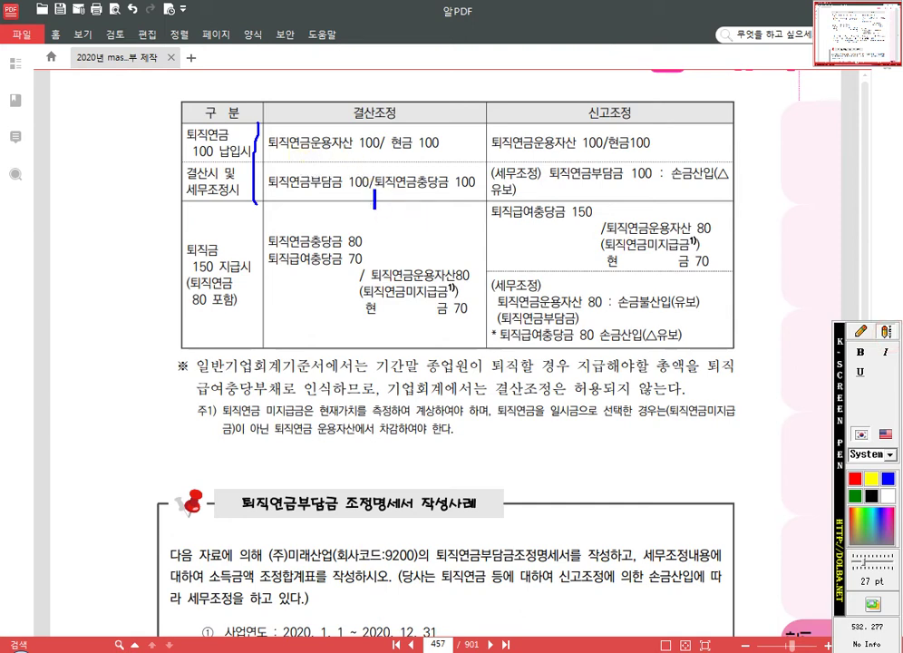
pyautogui.write('충당부채')
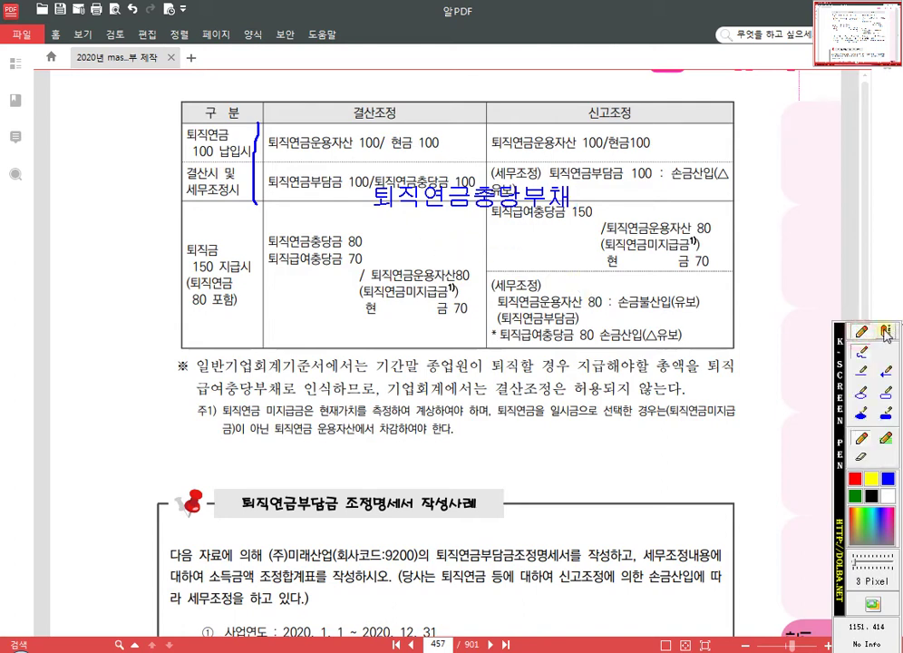
# Add the two-line text annotation "퇴직연금" / "충당전입액" below 퇴직연금부담금 100, and leave the annotation mode
pyautogui.moveTo(260, 191); pyautogui.dragTo(261, 210)
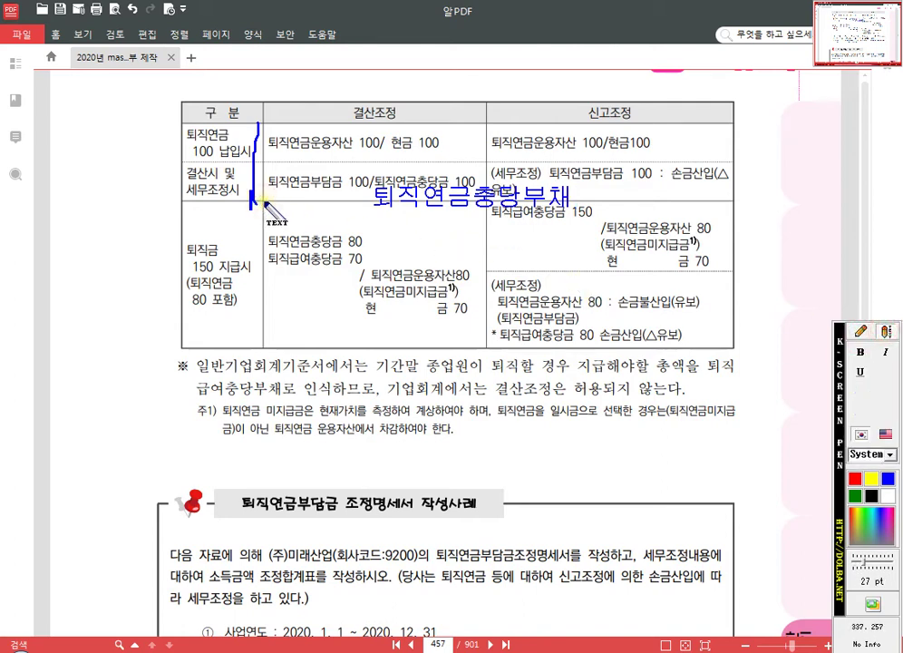
pyautogui.write('xhl직연금')
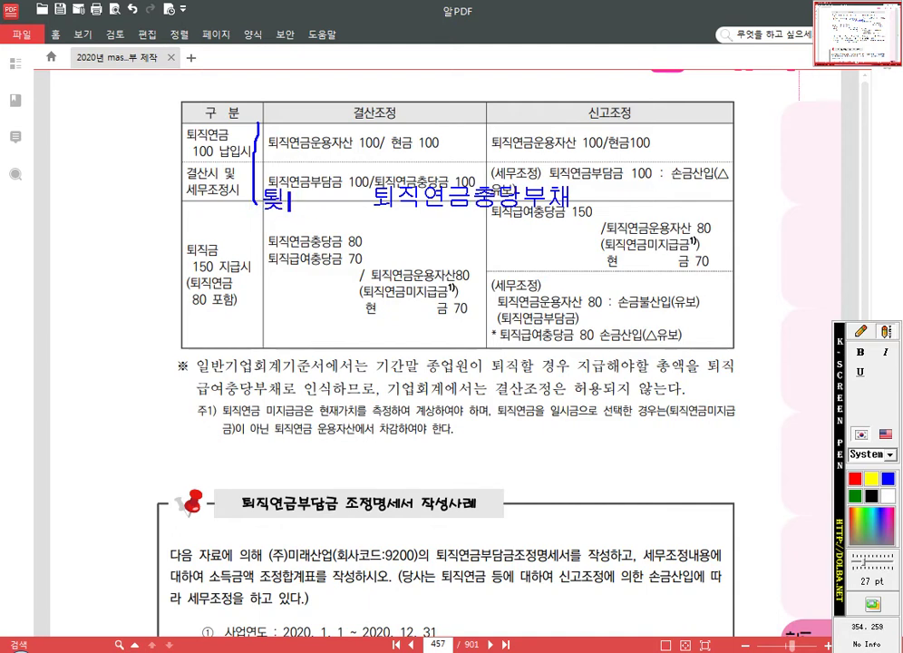
pyautogui.press('Return')
pyautogui.write('충당')
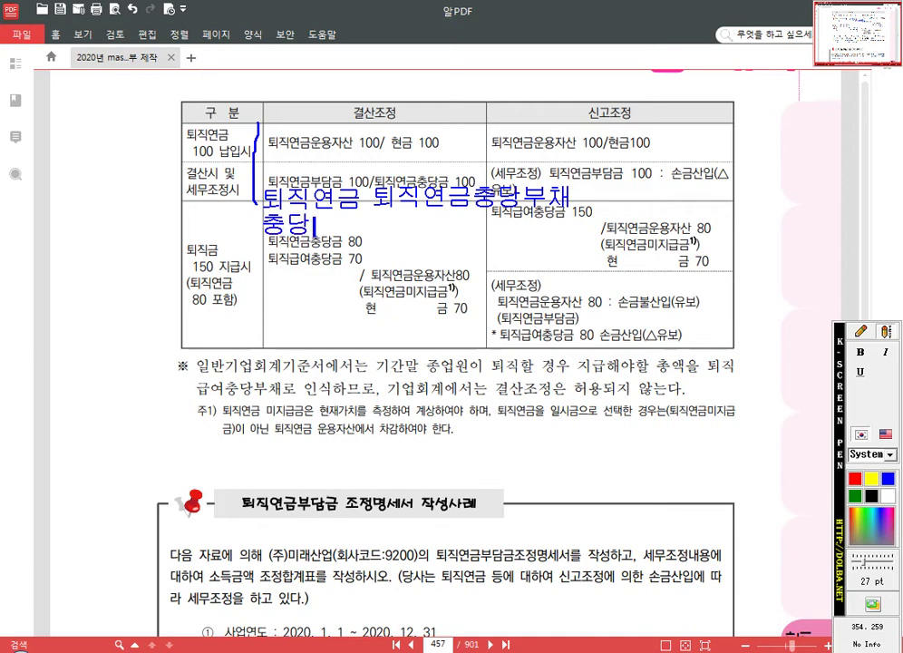
pyautogui.write('전이입액')
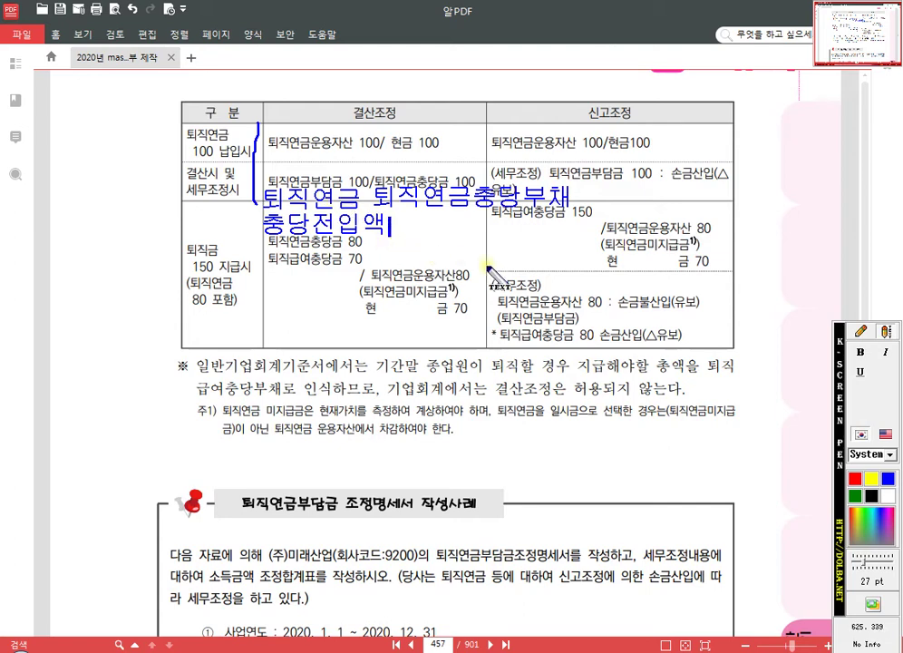
pyautogui.press('Escape')
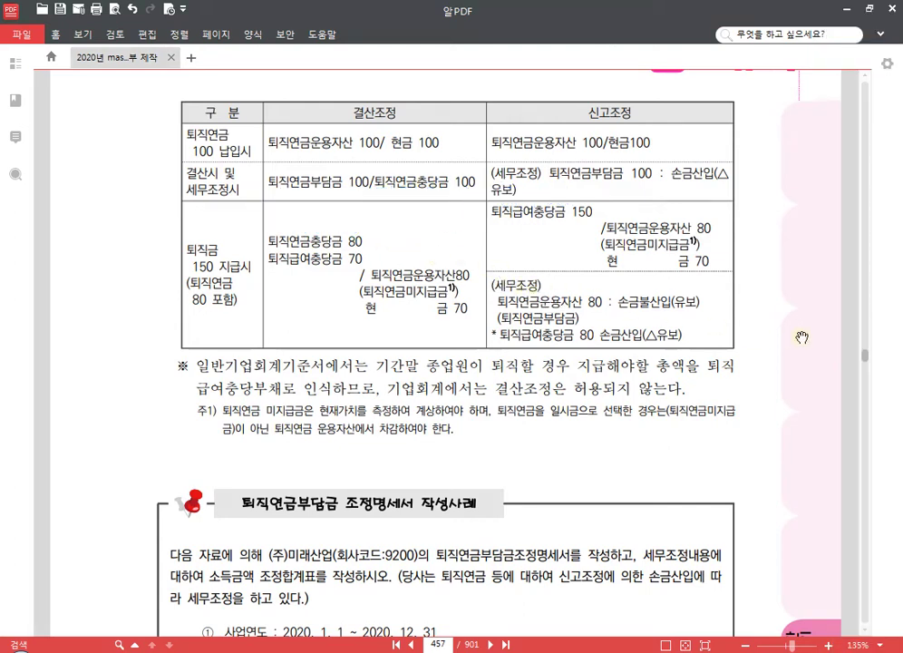
# Restart the screen pen and write "퇴직급여 / 퇴직급여충당부채" below the 결산시 및 세무조정시 entry in the 결산조정 column
pyautogui.hotkey('ctrl', '2')
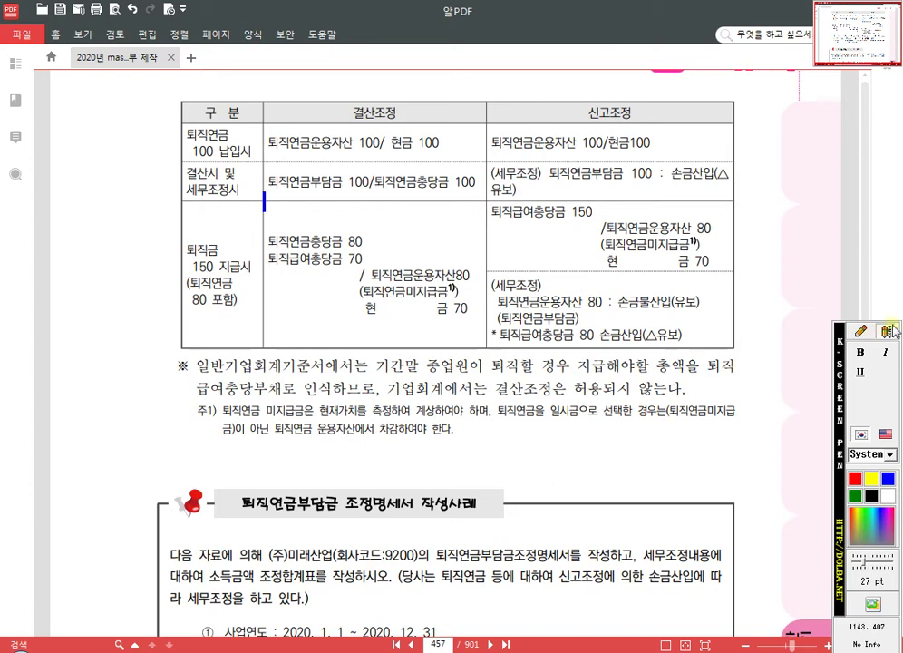
pyautogui.click(280, 212)
pyautogui.write('ㅌ')
pyautogui.write('퇴직급')
pyautogui.write('여')
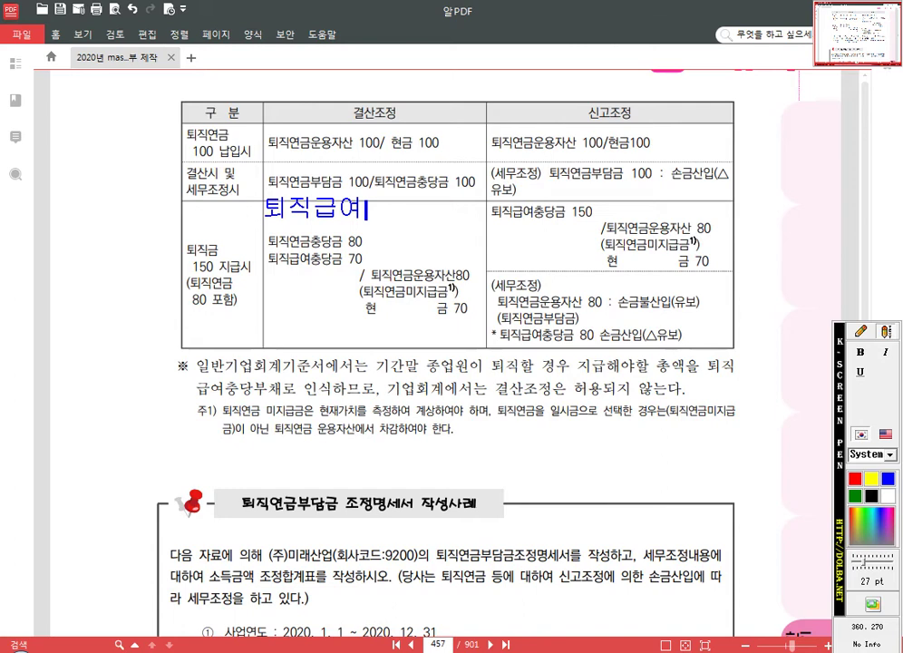
pyautogui.write('ㅊ')
pyautogui.write(' 퇴직')
pyautogui.write('급여충당부채')
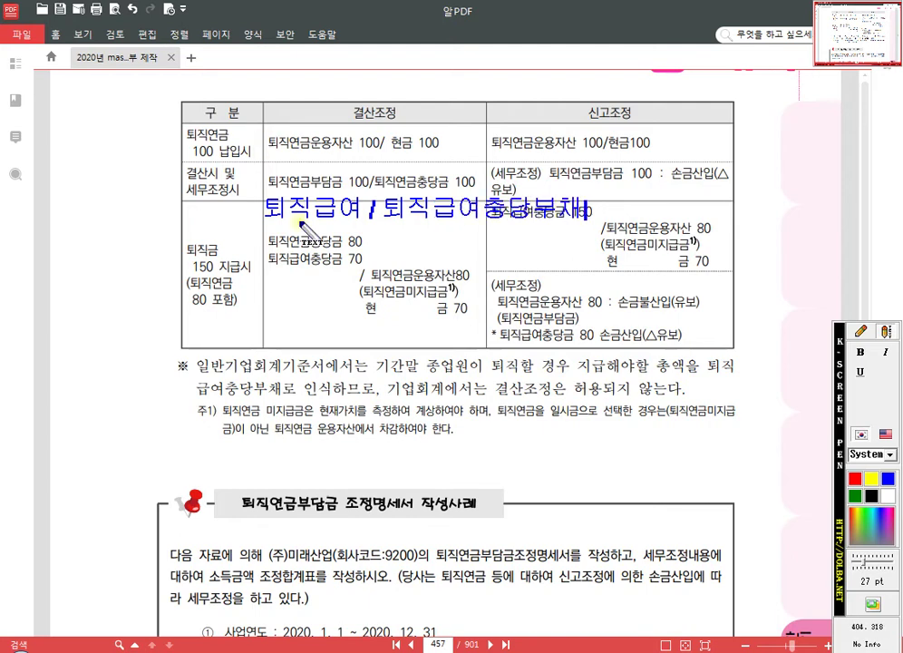
# Underline 퇴직연금운용자산 and draw a freehand bracket down to the written 퇴직급여 entry, and leave the annotation mode
pyautogui.click(858, 329)
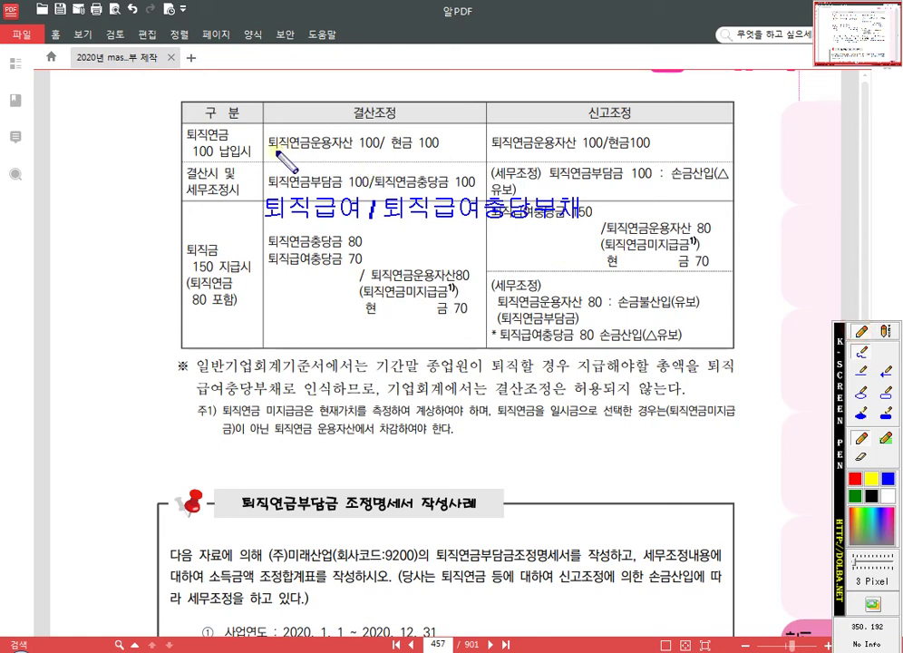
pyautogui.moveTo(268, 154); pyautogui.dragTo(351, 154)
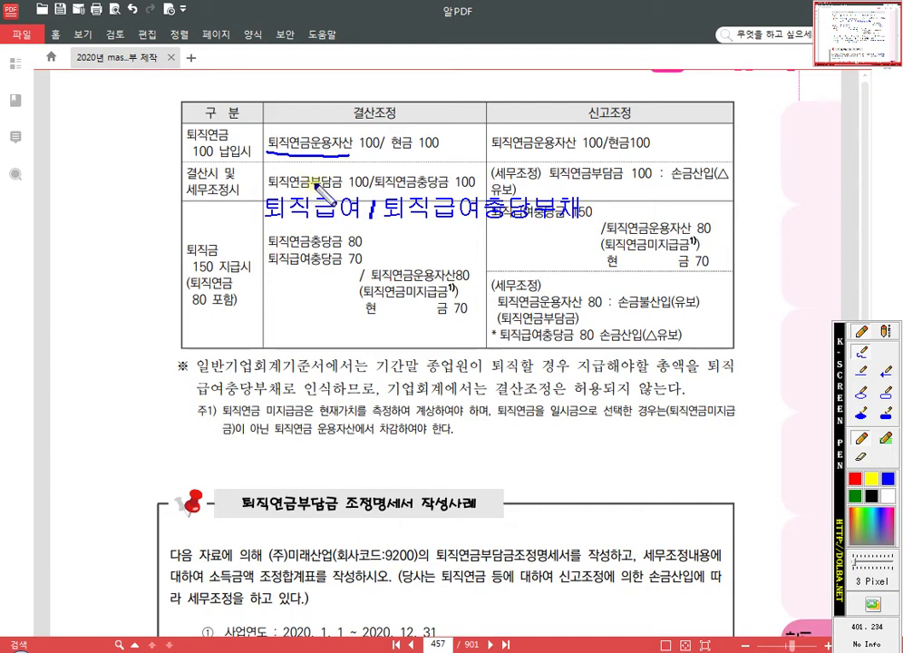
pyautogui.click(315, 226)
pyautogui.moveTo(271, 134); pyautogui.dragTo(262, 209)
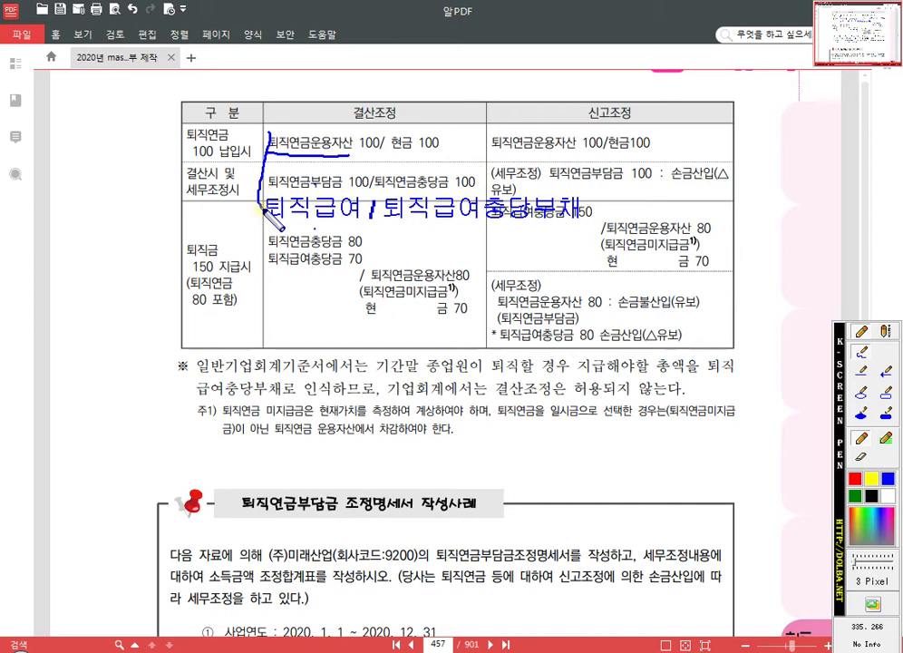
pyautogui.moveTo(262, 210)
pyautogui.mouseDown()
pyautogui.moveTo(266, 176)
pyautogui.moveTo(290, 156)
pyautogui.moveTo(358, 157)
pyautogui.mouseUp()
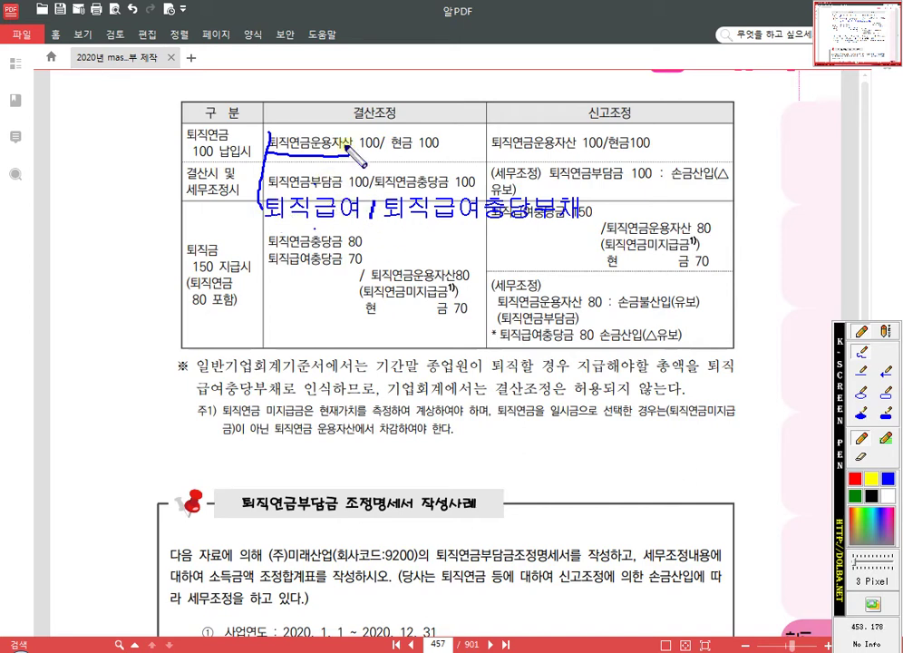
pyautogui.moveTo(328, 194)
pyautogui.mouseDown()
pyautogui.moveTo(288, 161)
pyautogui.moveTo(202, 131)
pyautogui.moveTo(238, 134)
pyautogui.mouseUp()
pyautogui.press('Escape')
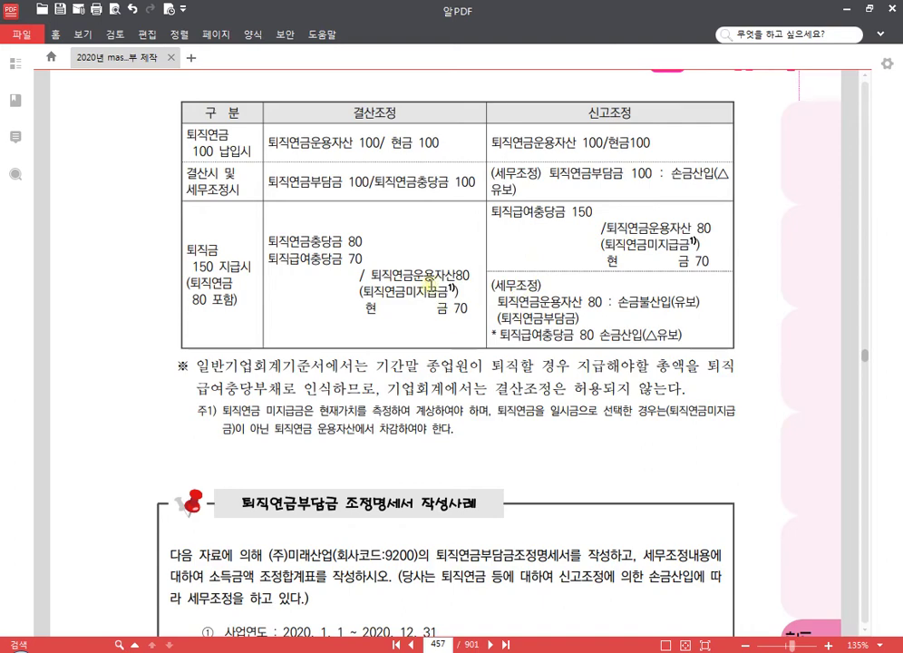
# View the 퇴직연금부담금 조정명세서 example on page 457, and change the working company in KcLep to 9200 (주)미래산업
pyautogui.scroll(-5, 403, 262)
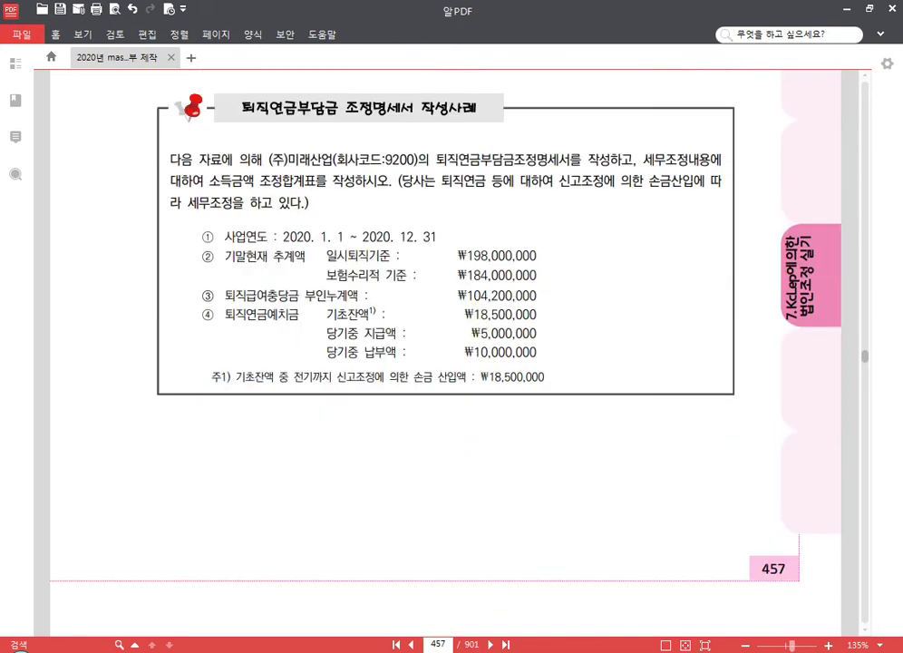
pyautogui.hotkey('alt', 'Tab')
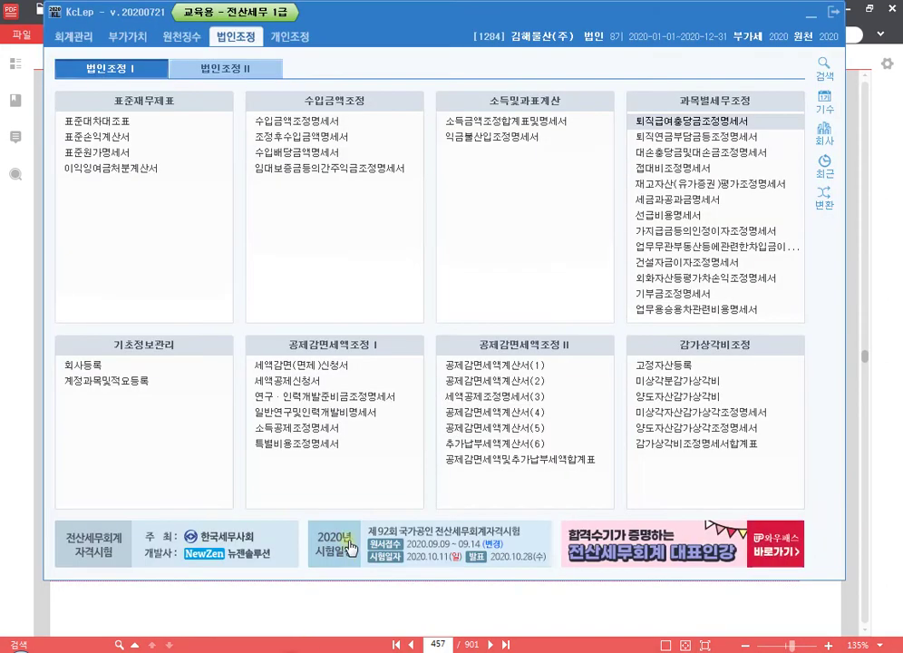
pyautogui.click(827, 138)
pyautogui.write('3030')
pyautogui.press('Return')
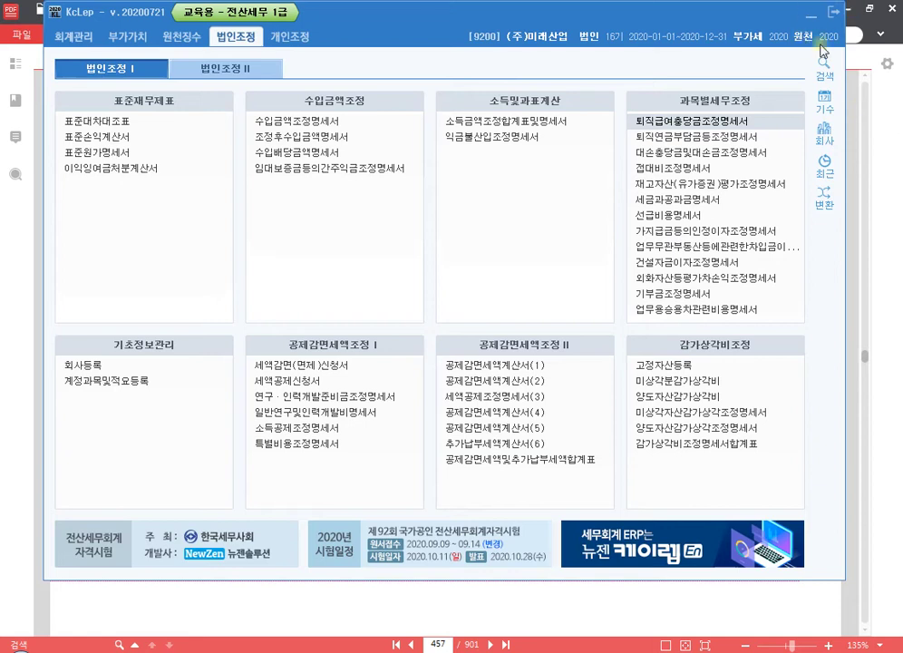
# Open the 퇴직연금부담금등조정명세서 at its 퇴직급여추계액 field, and outline 퇴직급여충당금 in the 당기말 현재 heading with a red screen-pen rectangle
pyautogui.click(731, 137)
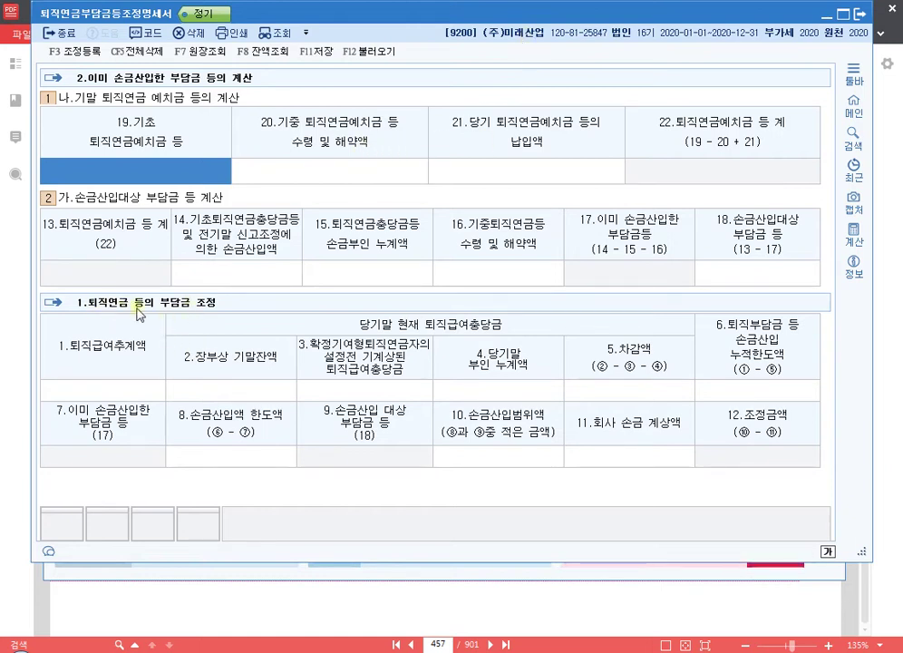
pyautogui.click(152, 388)
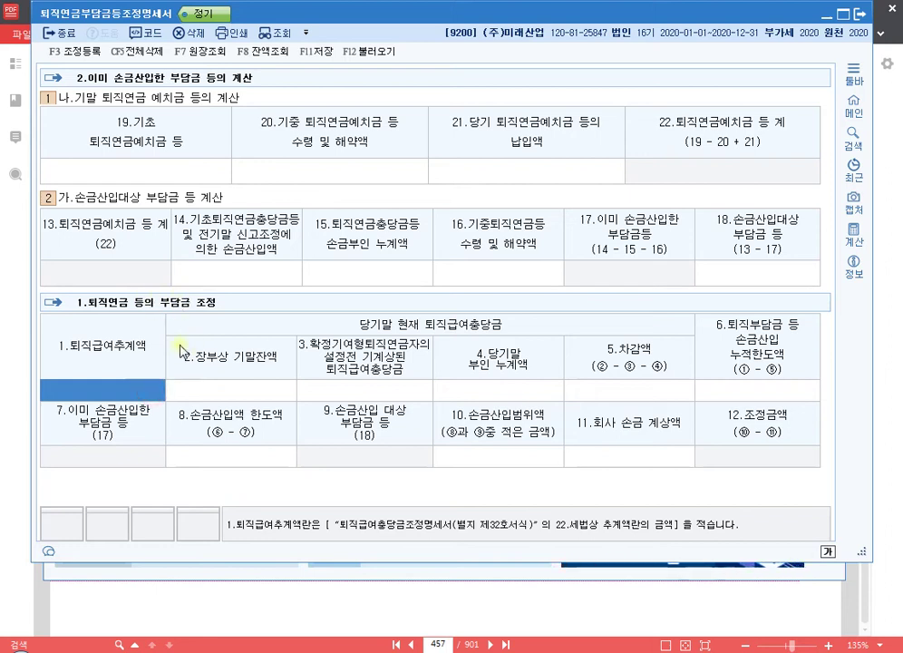
pyautogui.hotkey('ctrl', 'F12')
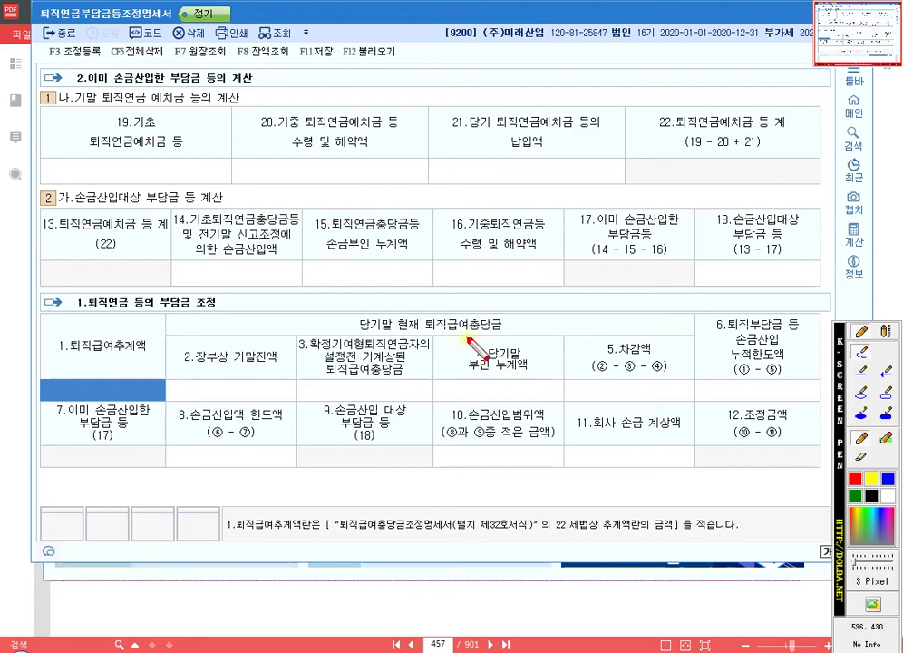
pyautogui.moveTo(421, 317); pyautogui.dragTo(458, 333)
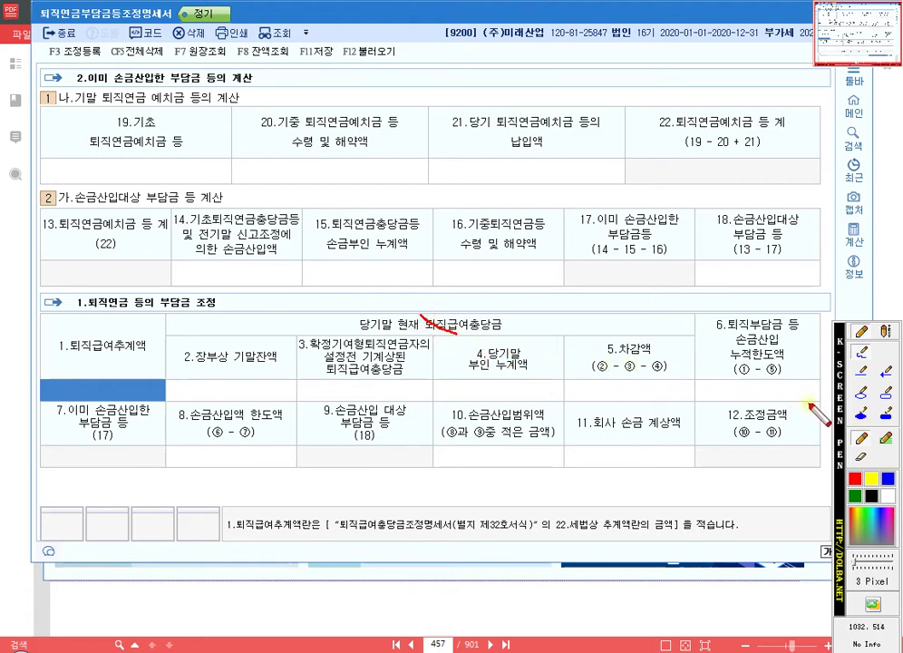
pyautogui.click(884, 393)
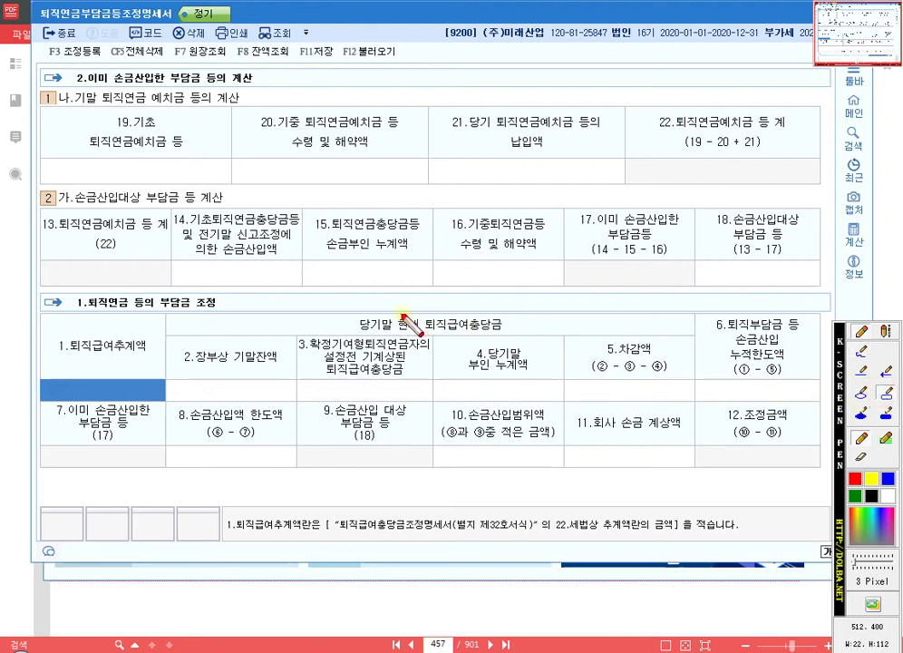
pyautogui.moveTo(424, 315); pyautogui.dragTo(508, 337)
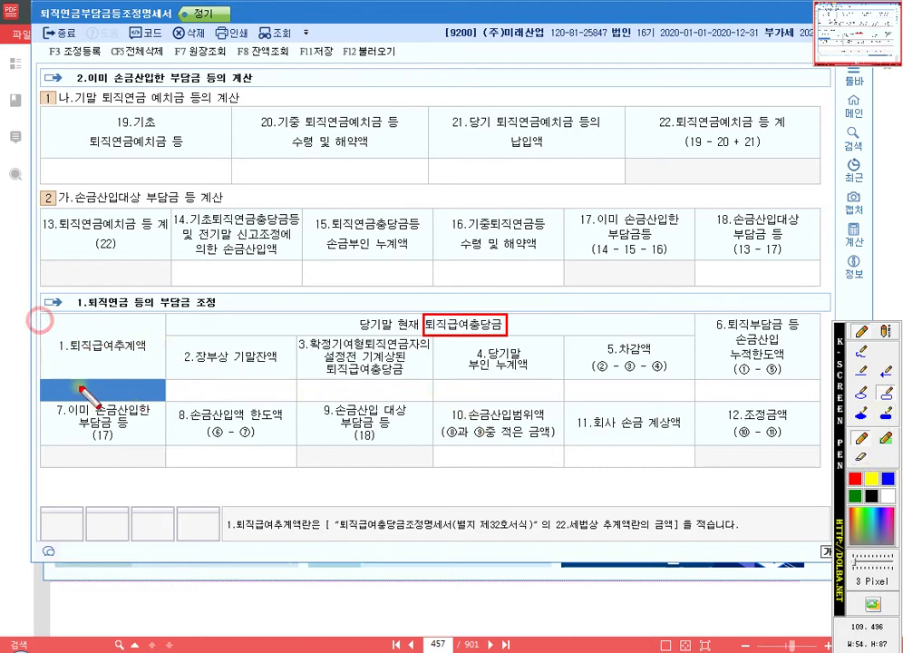
# Box the 1.퇴직급여추계액, 2.장부상 기말잔액 and 4.당기말 부인 누계액 fields in red, and underline 당기말 in field 4
pyautogui.moveTo(40, 321); pyautogui.dragTo(165, 401)
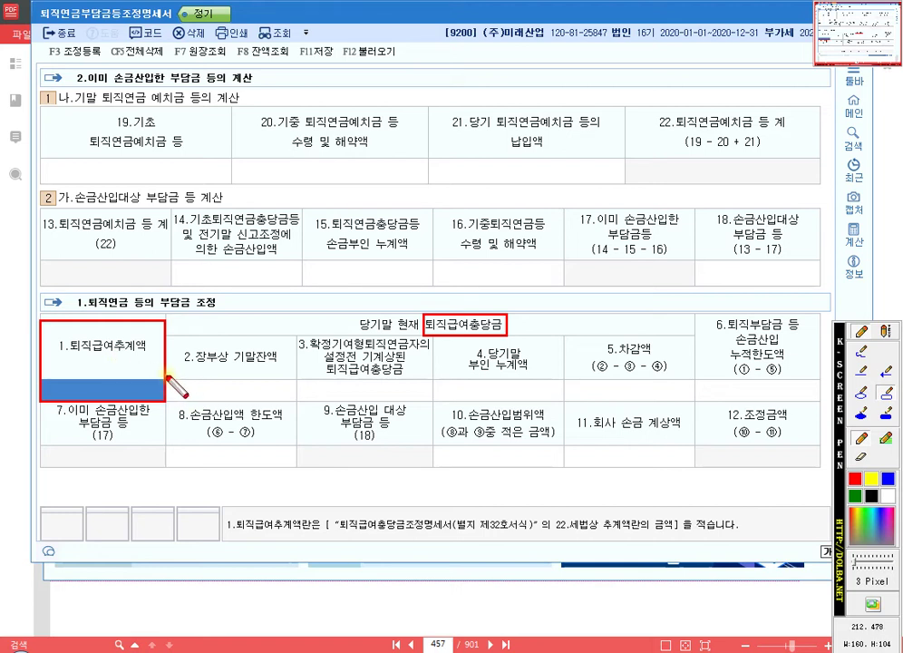
pyautogui.moveTo(187, 397)
pyautogui.mouseDown()
pyautogui.moveTo(239, 408)
pyautogui.moveTo(290, 404)
pyautogui.mouseUp()
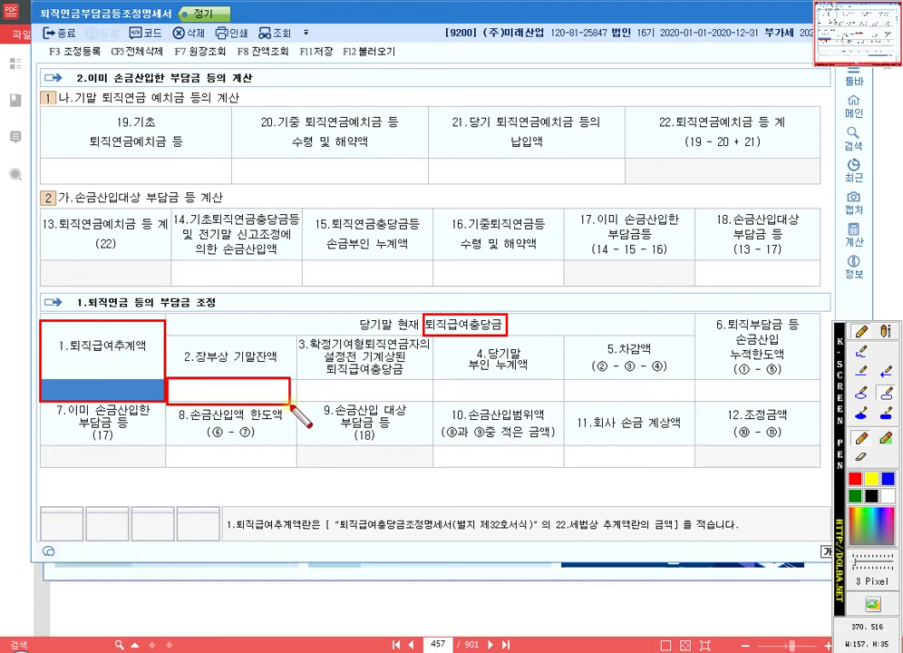
pyautogui.hotkey('ctrl', 'z')
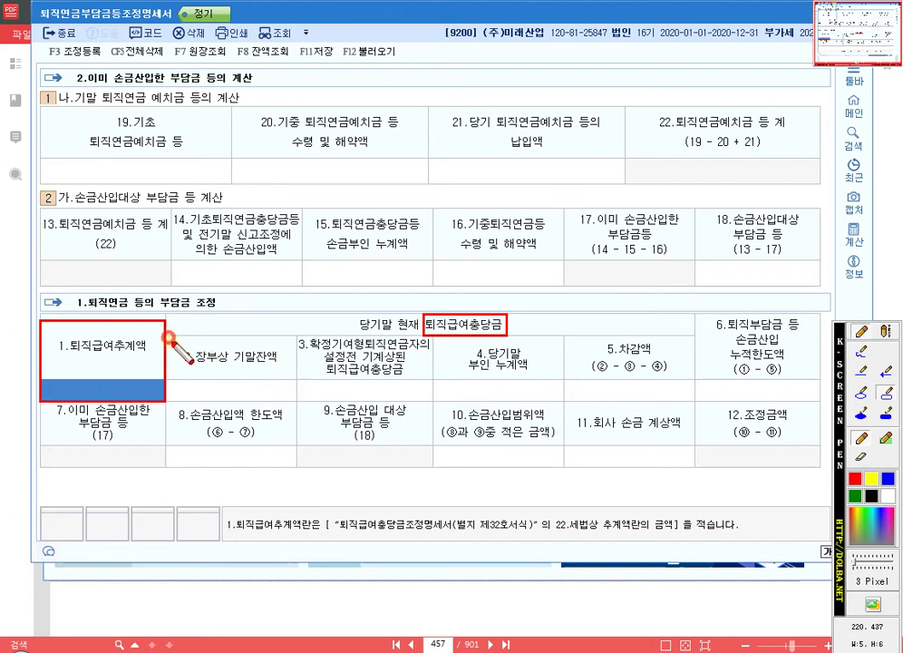
pyautogui.moveTo(256, 399); pyautogui.dragTo(292, 399)
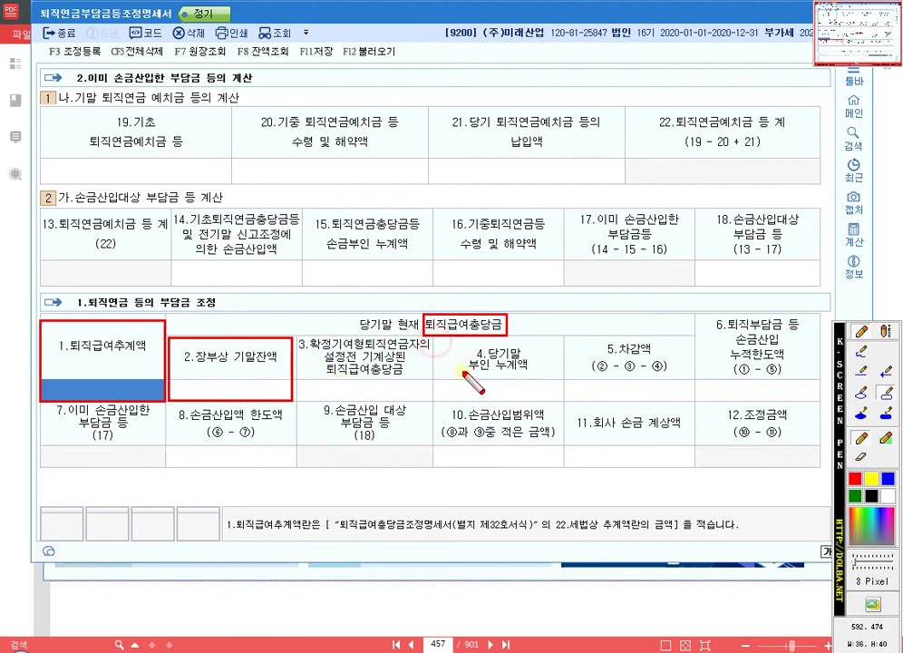
pyautogui.moveTo(463, 372); pyautogui.dragTo(565, 401)
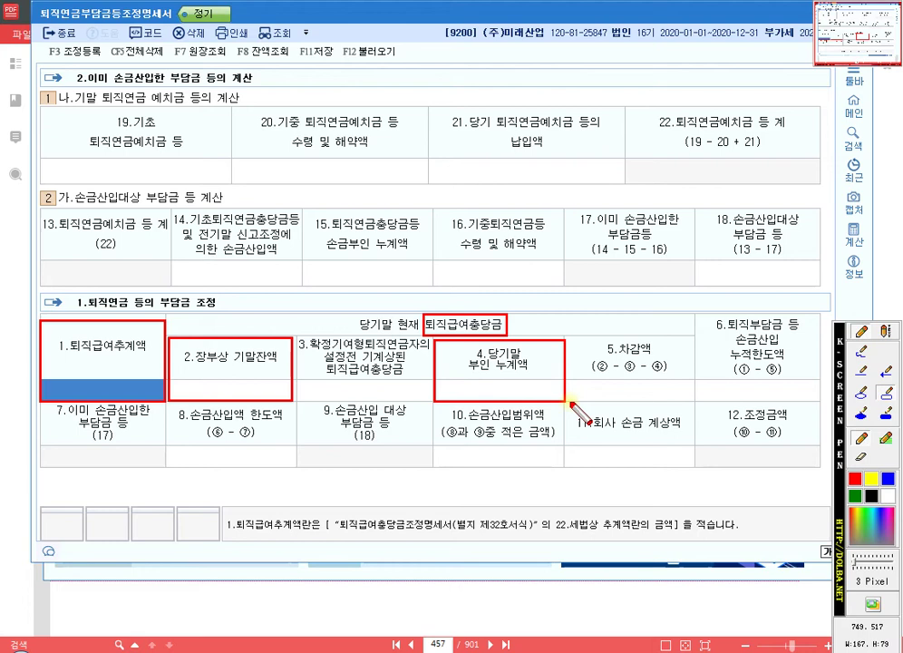
pyautogui.click(860, 370)
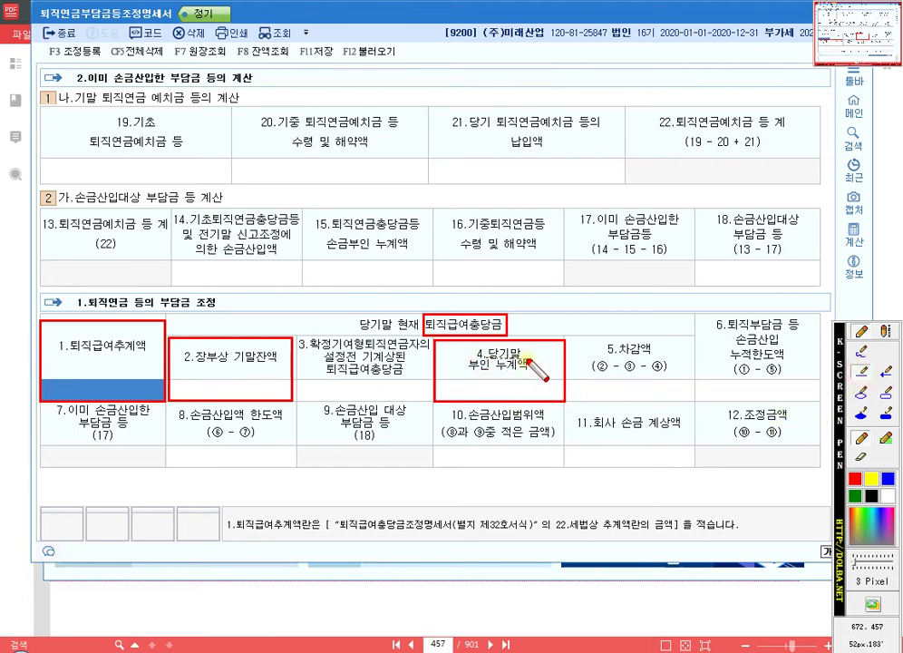
pyautogui.moveTo(484, 358); pyautogui.dragTo(507, 359)
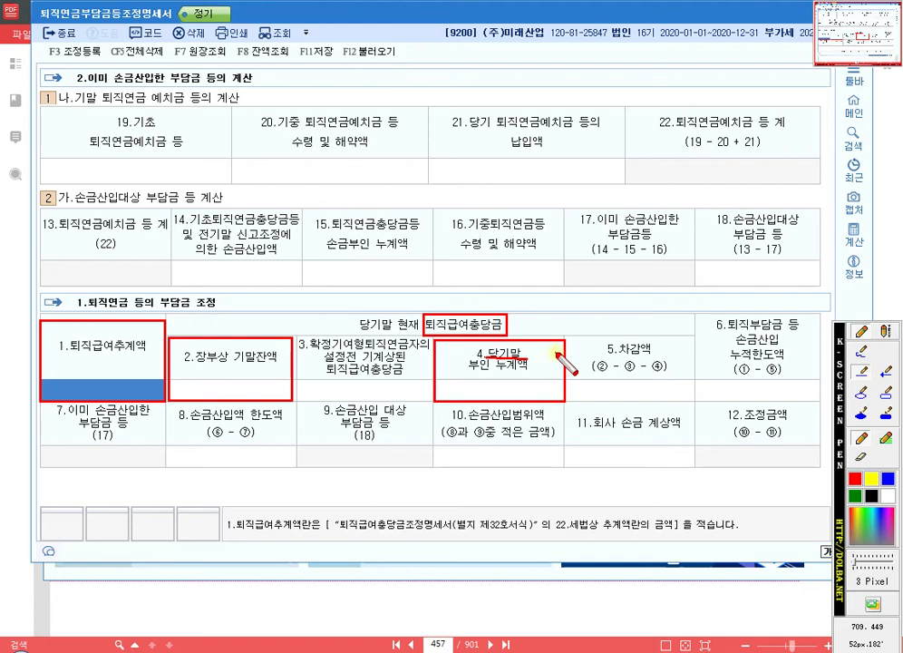
# Add the two-line text annotation "기초부인누계액 + 당기부인액" / "- 당기 추인액" below the 당기말 부인 누계액 field, and leave the annotation mode
pyautogui.click(886, 333)
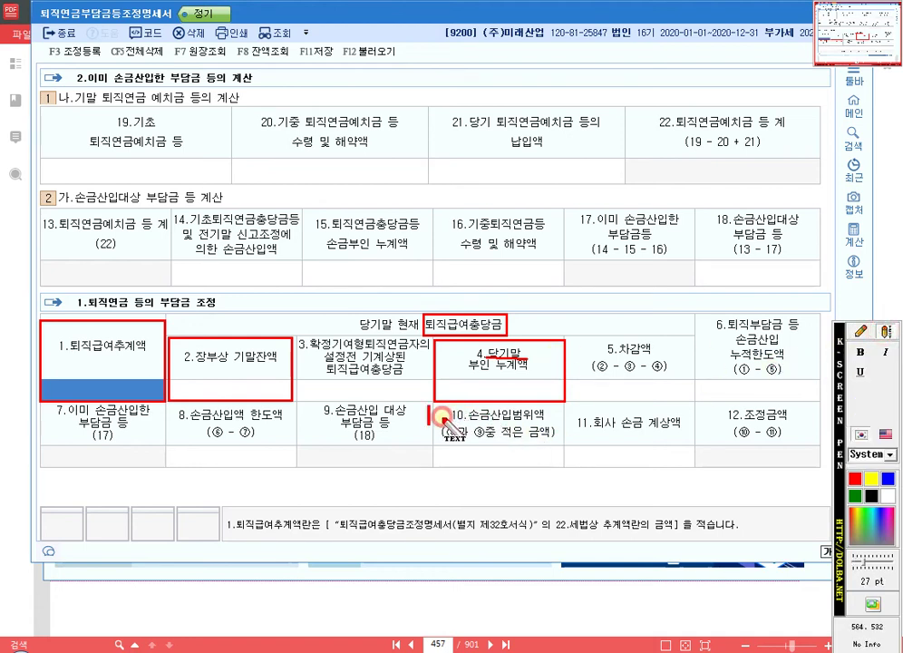
pyautogui.click(445, 420)
pyautogui.write('기초부인')
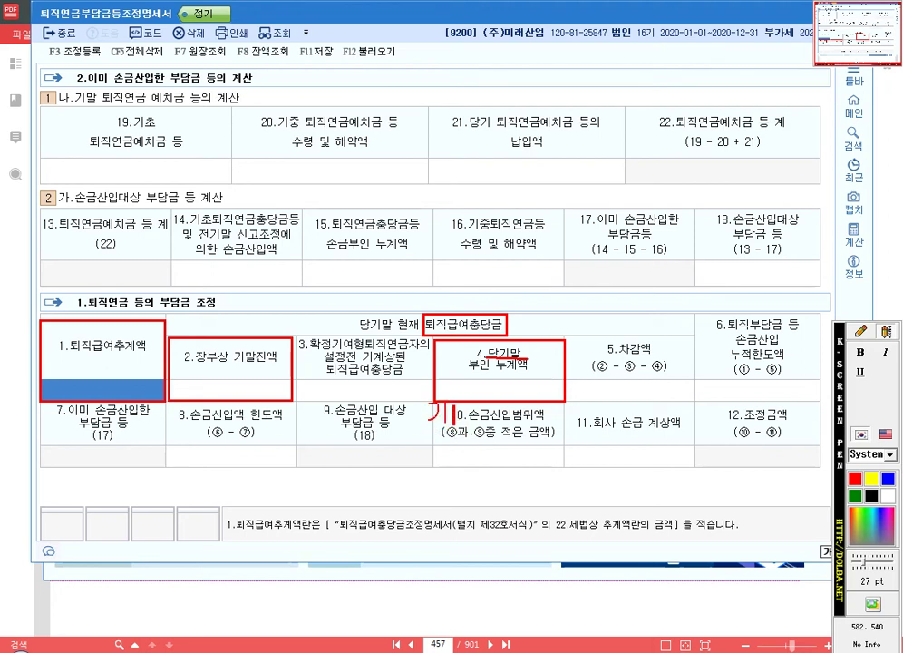
pyautogui.write('누계액 +')
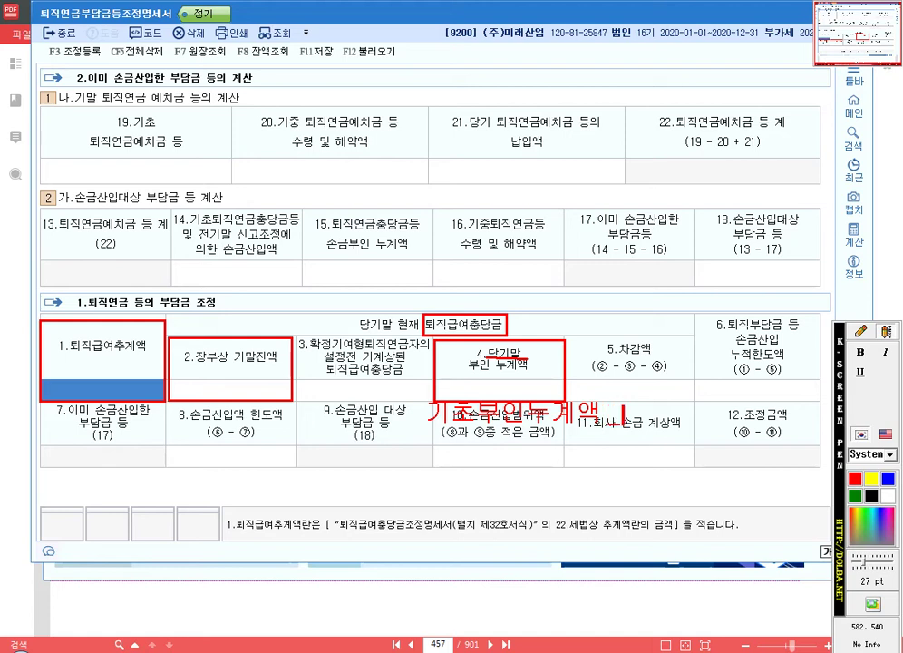
pyautogui.write(' tL당기부인액ㄱ')
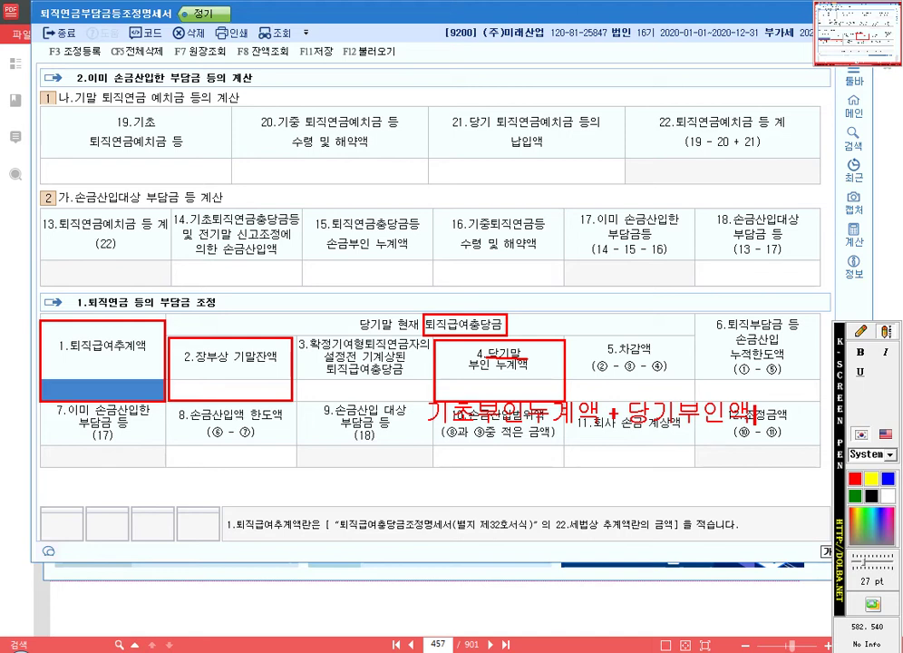
pyautogui.press('Return')
pyautogui.write('- 단기')
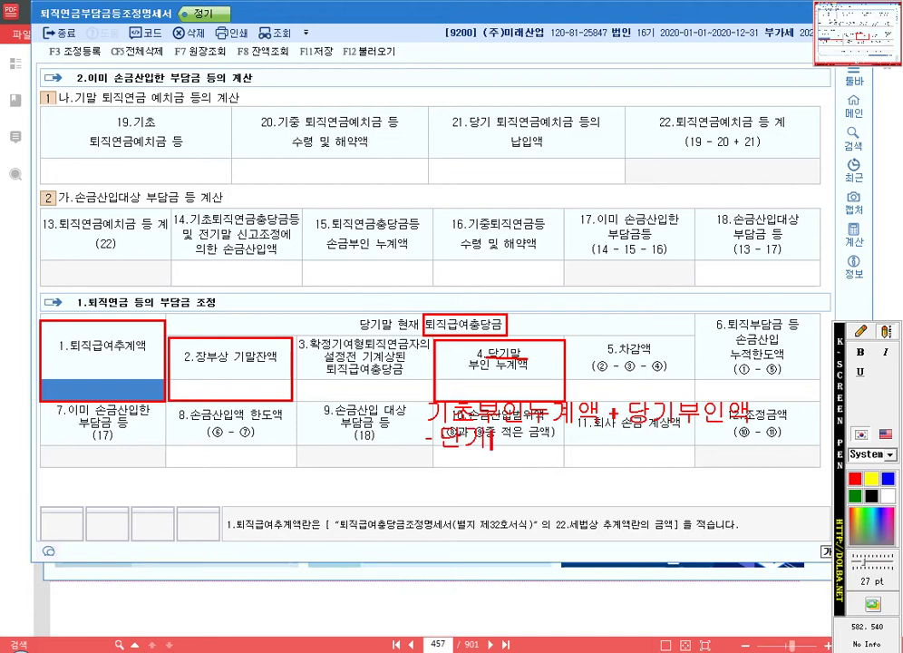
pyautogui.press('BackSpace')
pyautogui.press('BackSpace')
pyautogui.write('당기추인애')
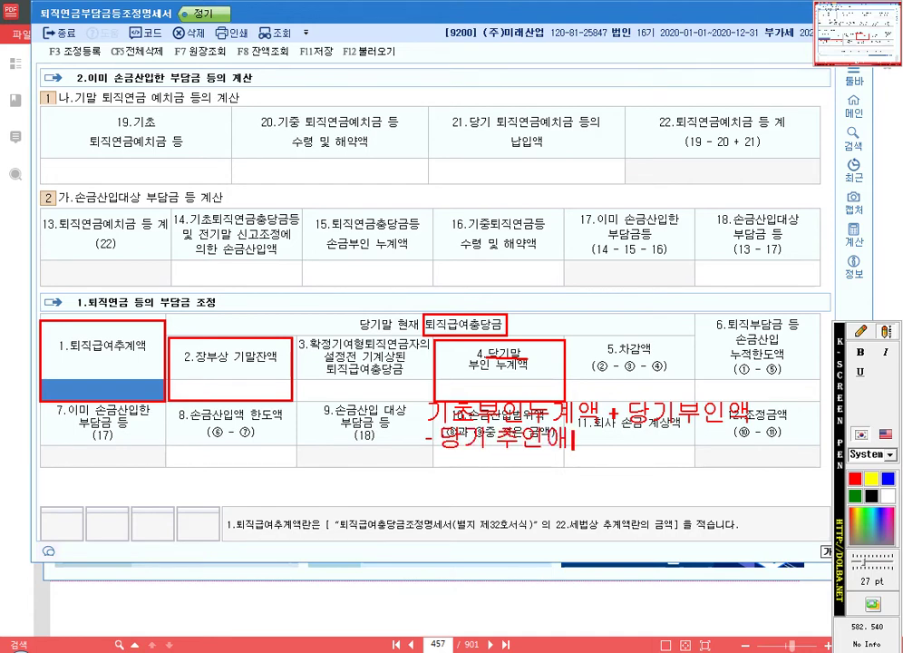
pyautogui.write('ㄱ')
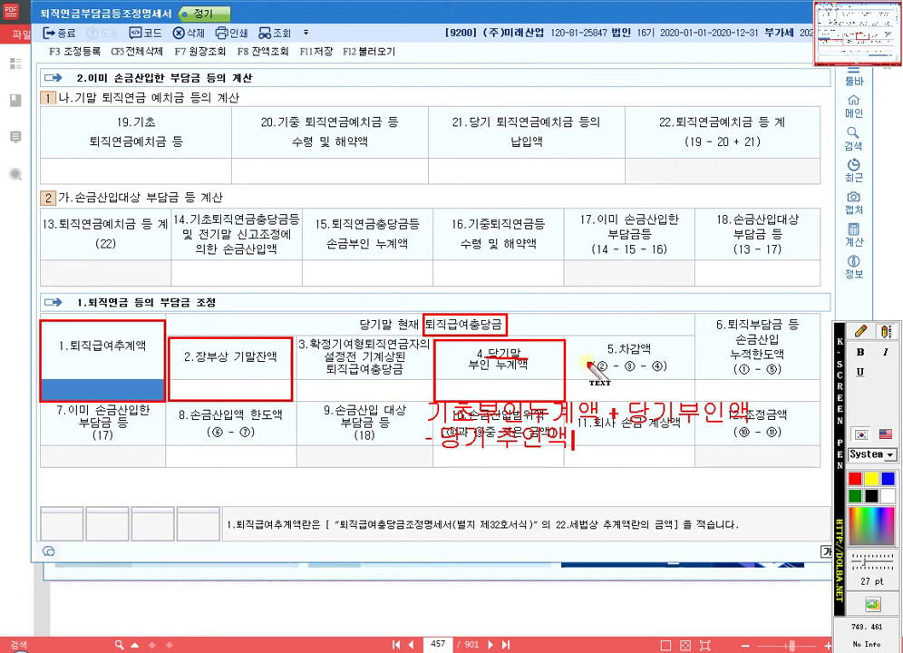
pyautogui.click(544, 439)
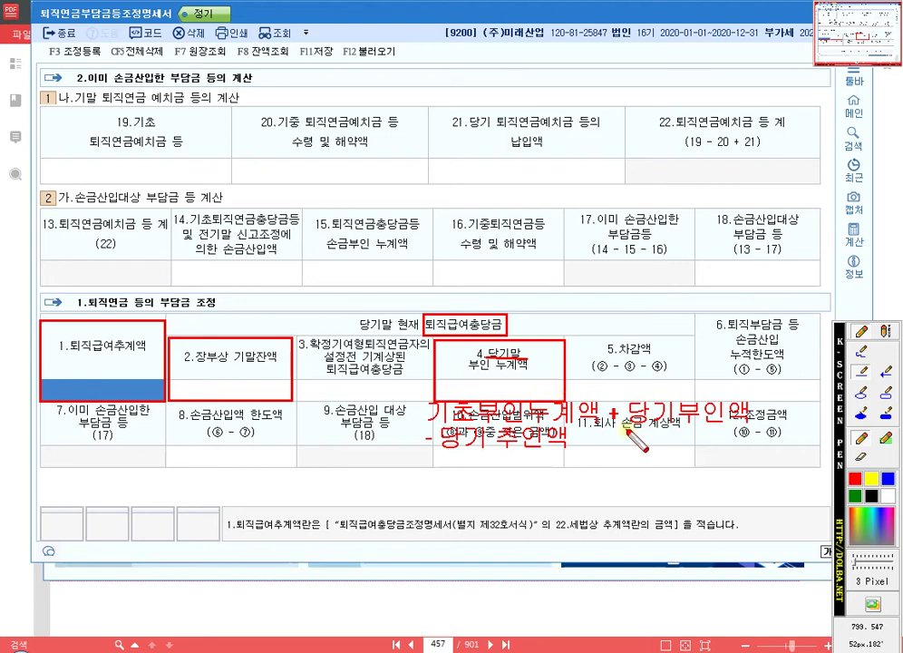
pyautogui.press('Escape')
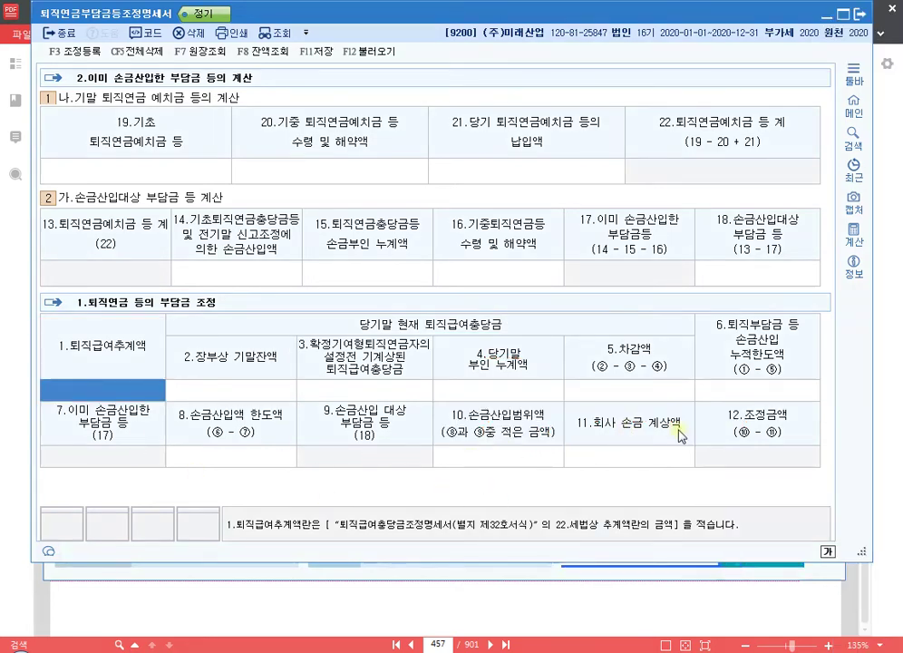
# Restart the screen pen and draw red rectangles around the 퇴직급여추계액, 장부상 기말잔액 and 당기말 부인 누계액 fields again
pyautogui.hotkey('ctrl', 'F1')
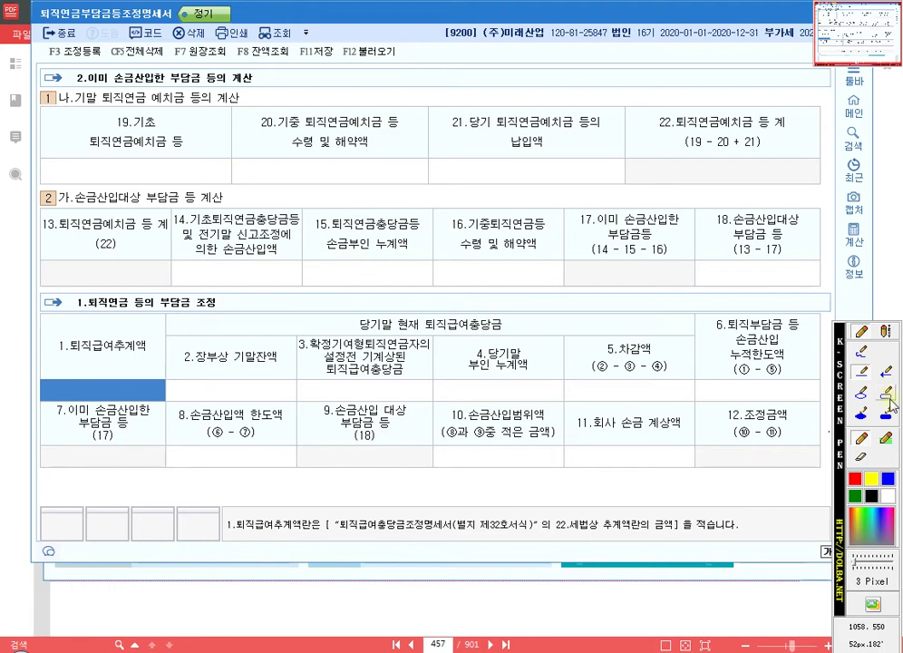
pyautogui.moveTo(45, 326); pyautogui.dragTo(148, 384)
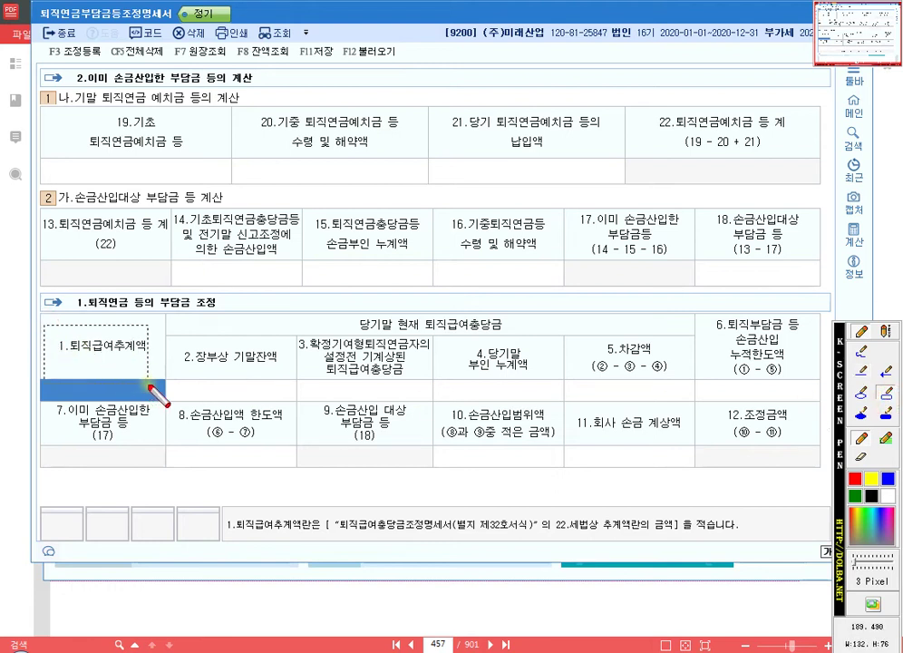
pyautogui.moveTo(178, 343); pyautogui.dragTo(284, 394)
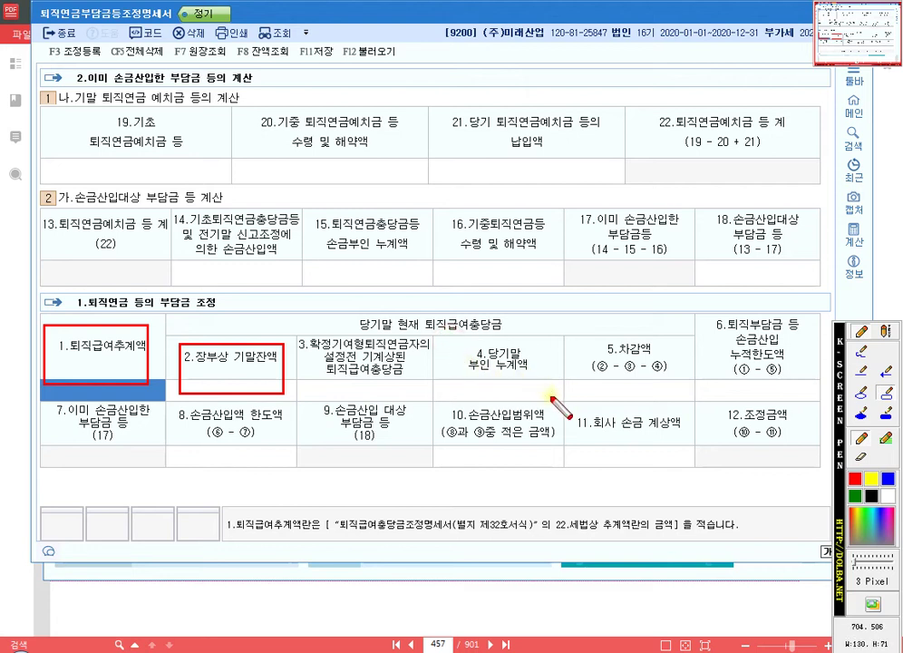
pyautogui.moveTo(448, 341); pyautogui.dragTo(551, 396)
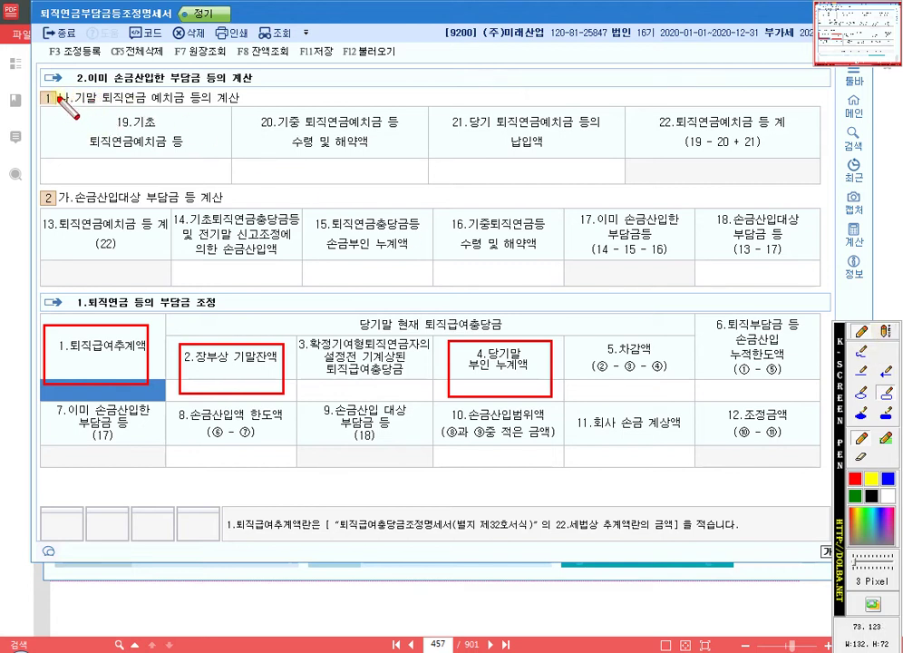
# Add the text annotation "회계장부상 퇴직연금운용자산 기초, 감소, 증가" beside the 나.기말 퇴직연금 예치금 등의 계산 heading, and return to the drawing pen
pyautogui.click(888, 334)
pyautogui.click(247, 97)
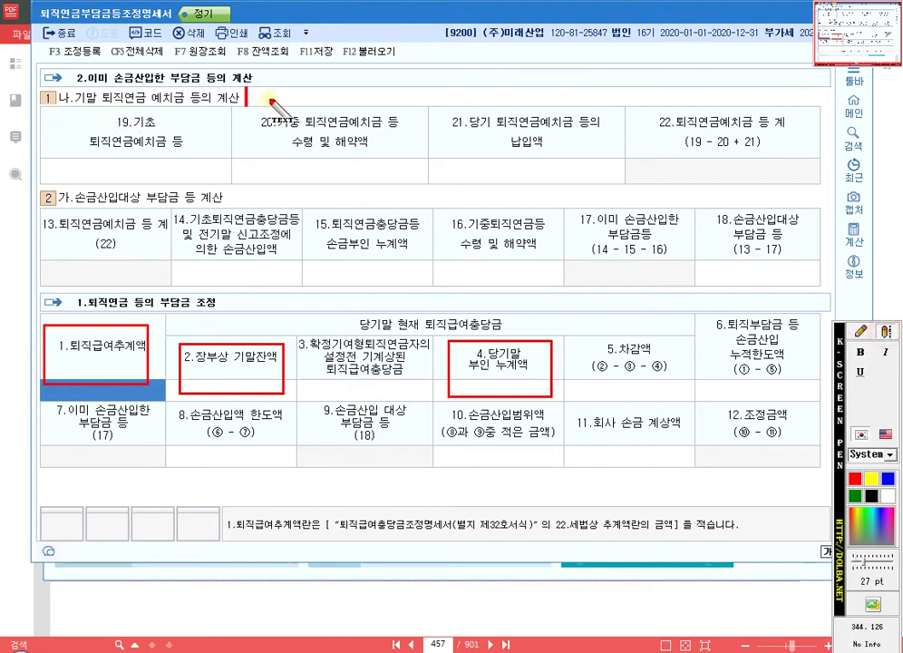
pyautogui.write('g회계장붓')
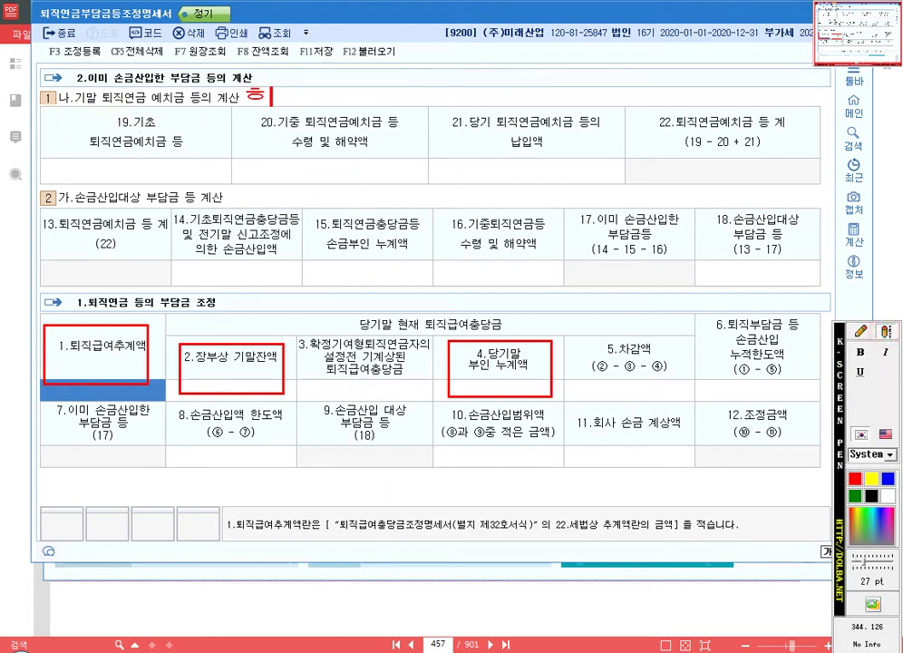
pyautogui.write('상')
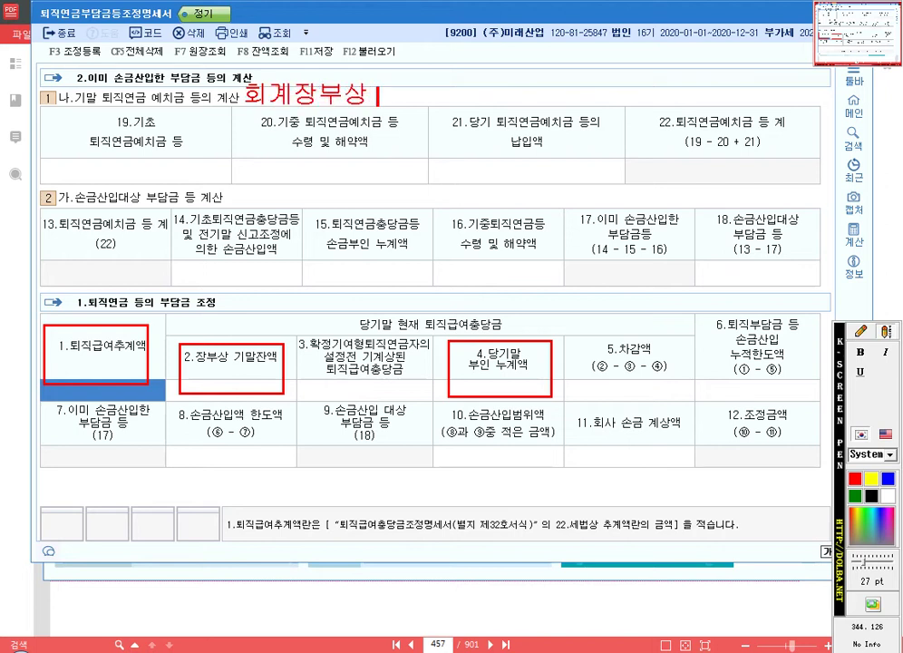
pyautogui.write(' 퇴직연금운용자사')
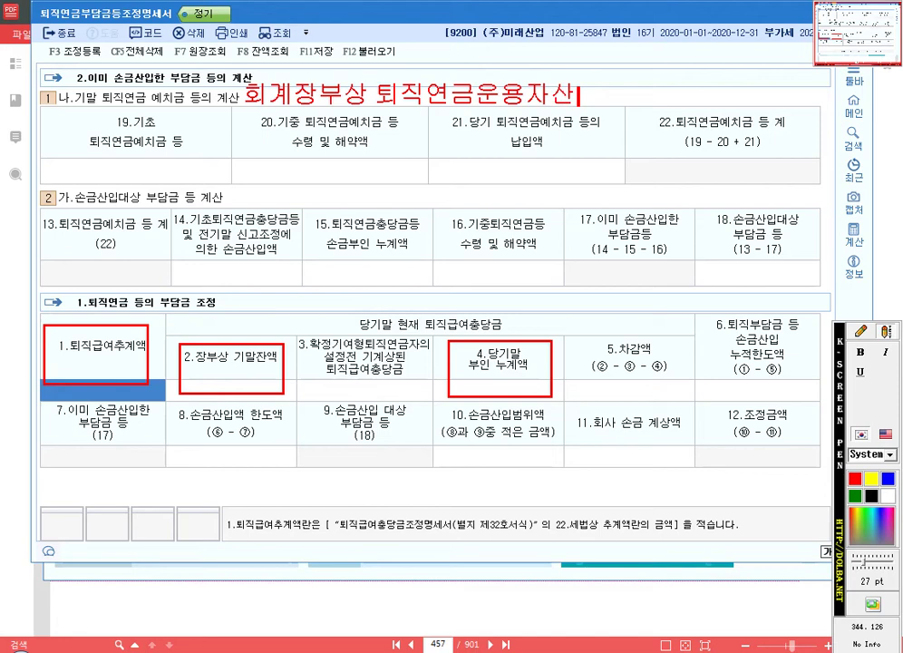
pyautogui.write(' 내역')
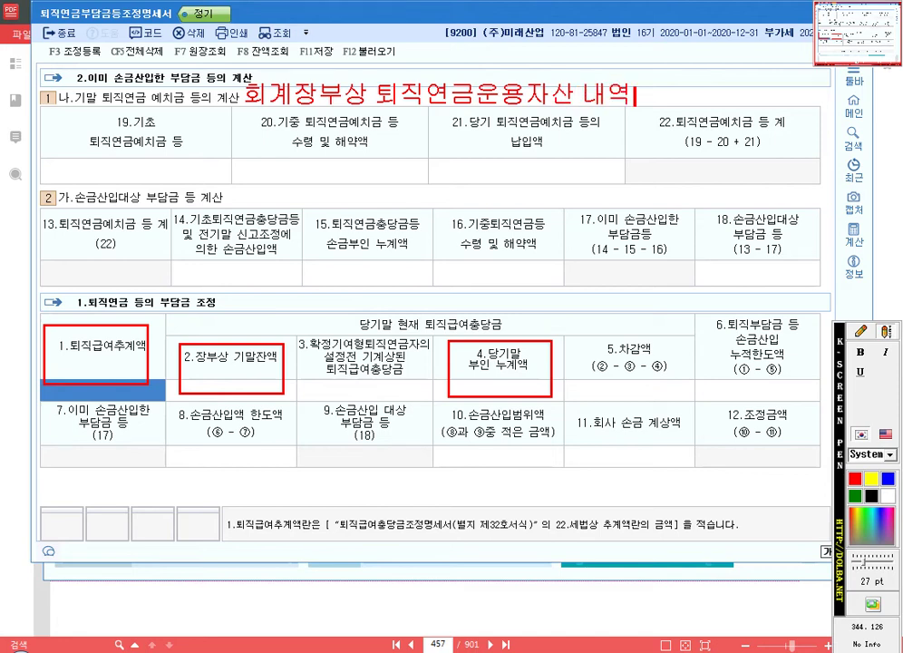
pyautogui.press('BackSpace')
pyautogui.press('BackSpace')
pyautogui.write('기')
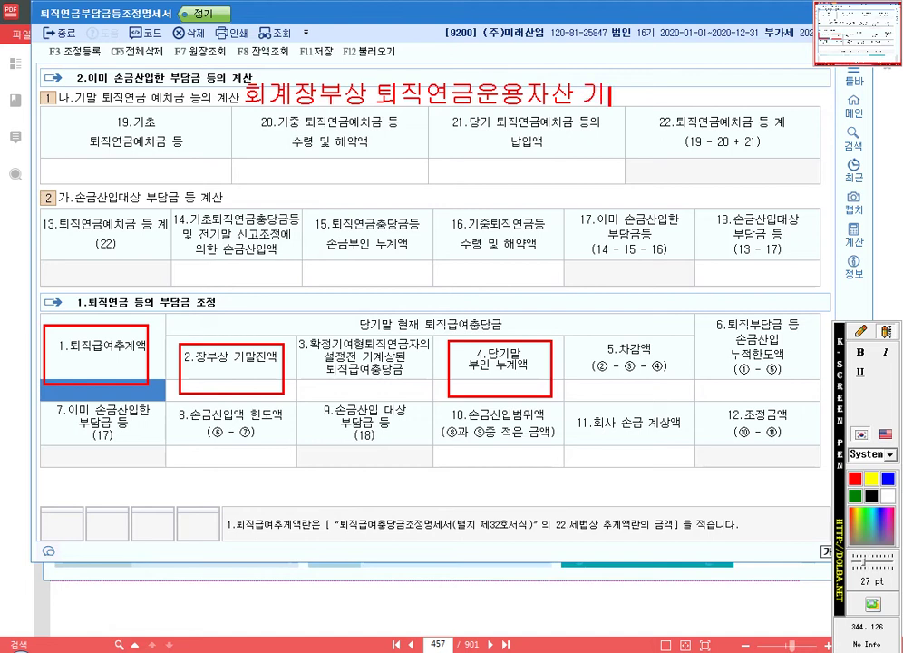
pyautogui.write('초, 감소, ')
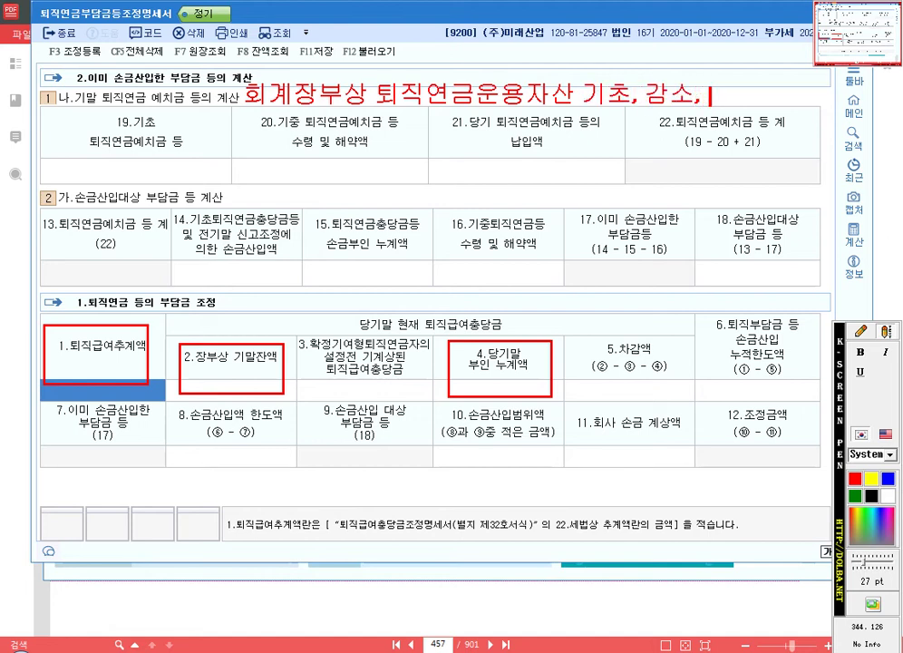
pyautogui.write('증기')
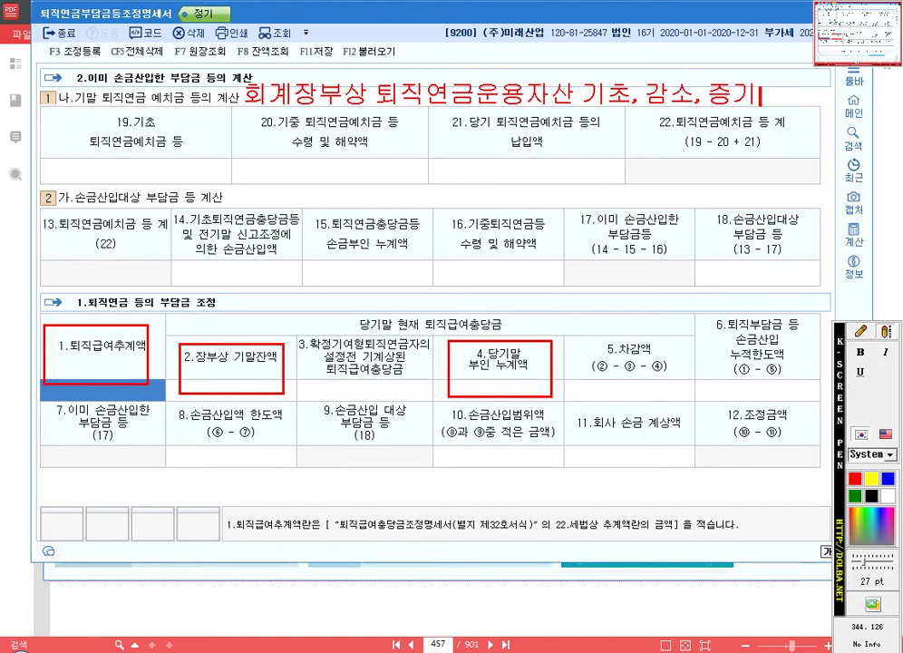
pyautogui.click(861, 332)
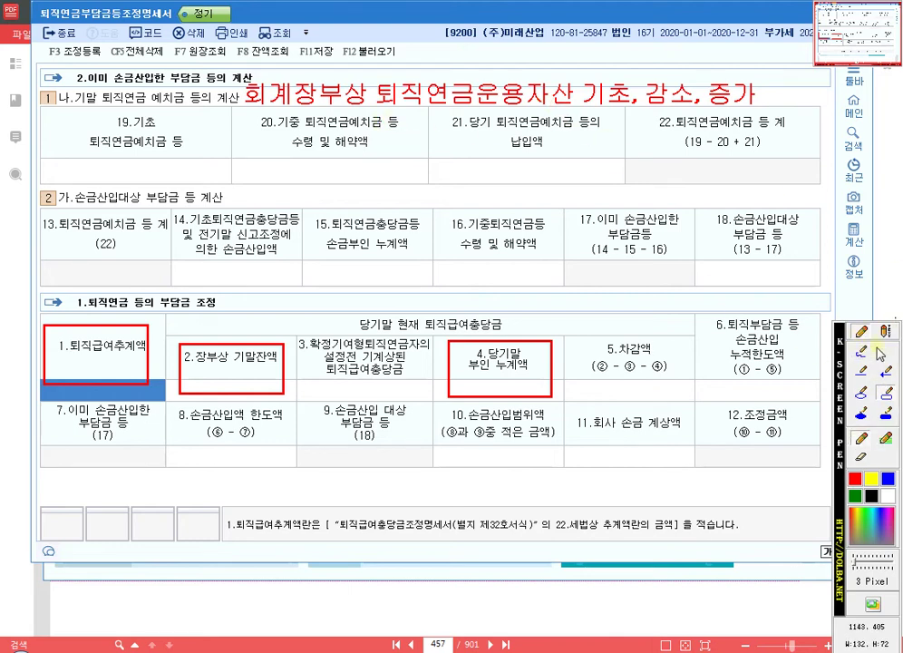
# Underline 퇴직연금운용자산 in the red heading annotation and add the text annotation "기초" in the 19.기초 퇴직연금예치금 등 cell
pyautogui.click(862, 373)
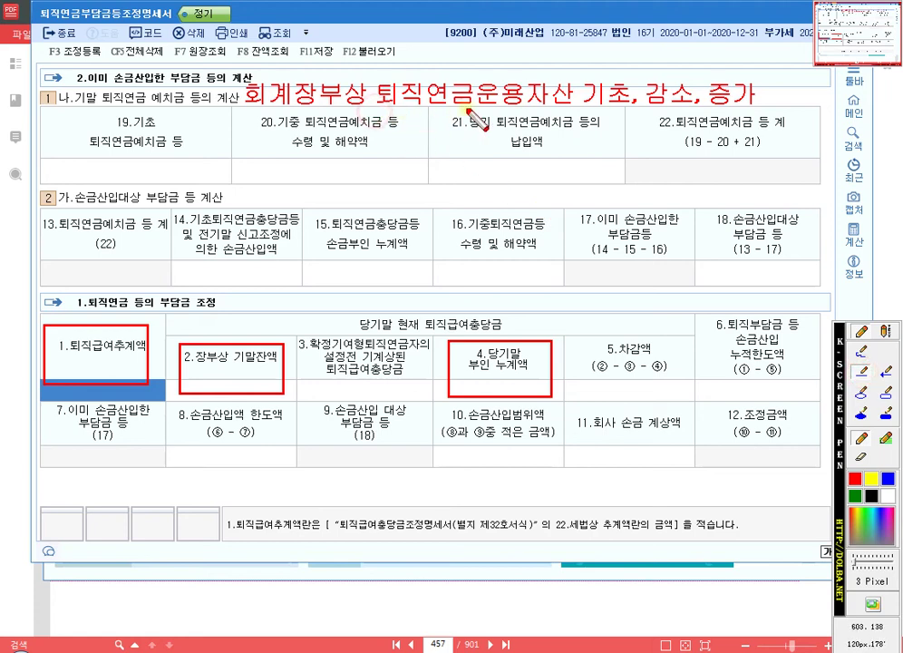
pyautogui.moveTo(555, 108); pyautogui.dragTo(576, 110)
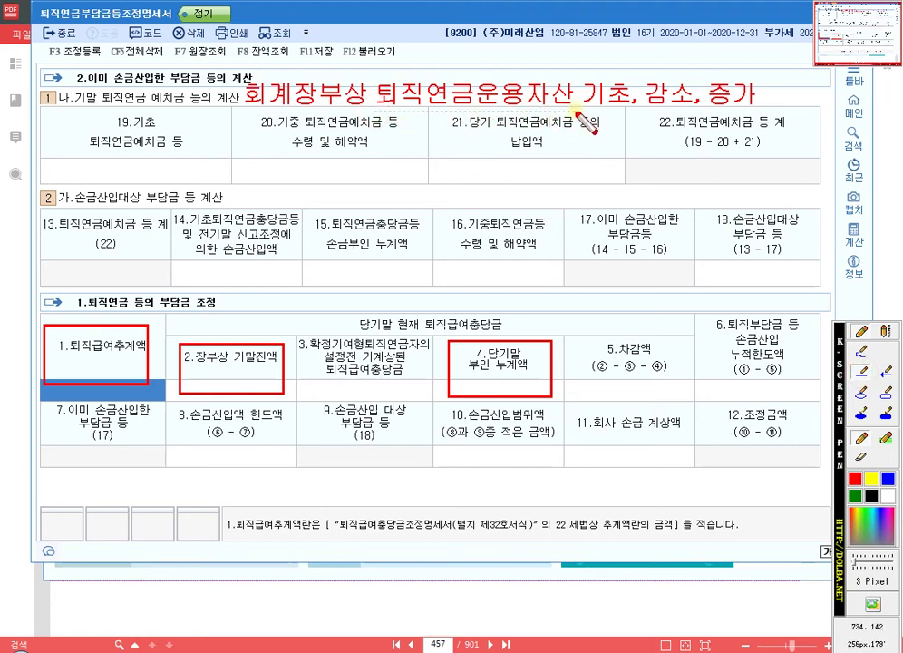
pyautogui.click(886, 333)
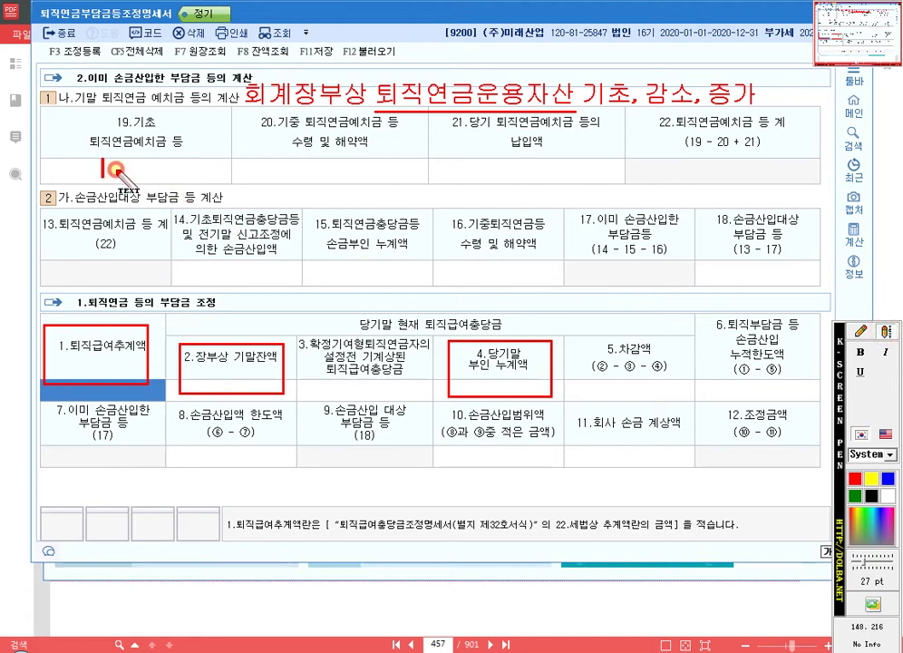
pyautogui.write('r')
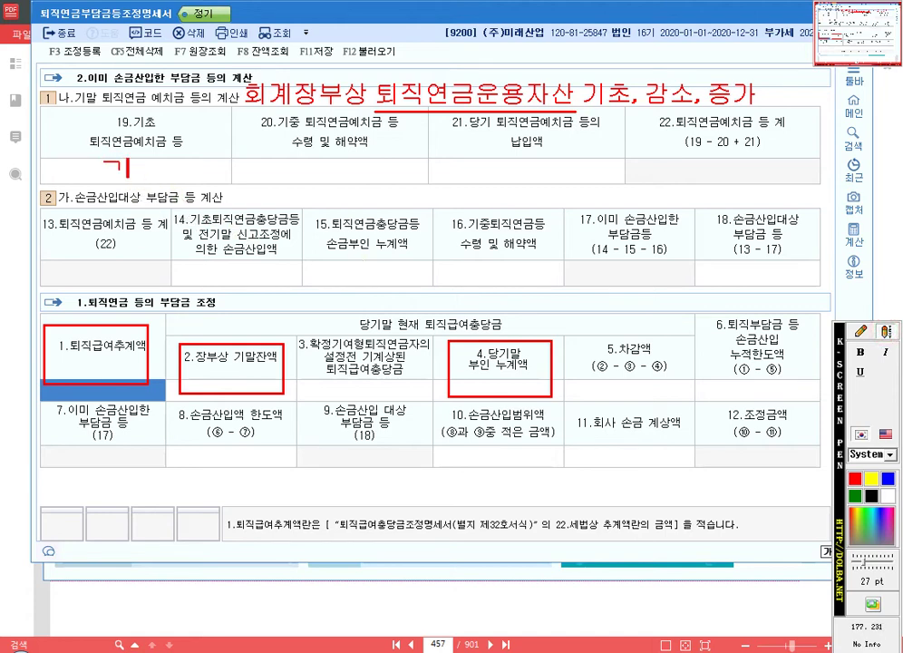
pyautogui.write('lch')
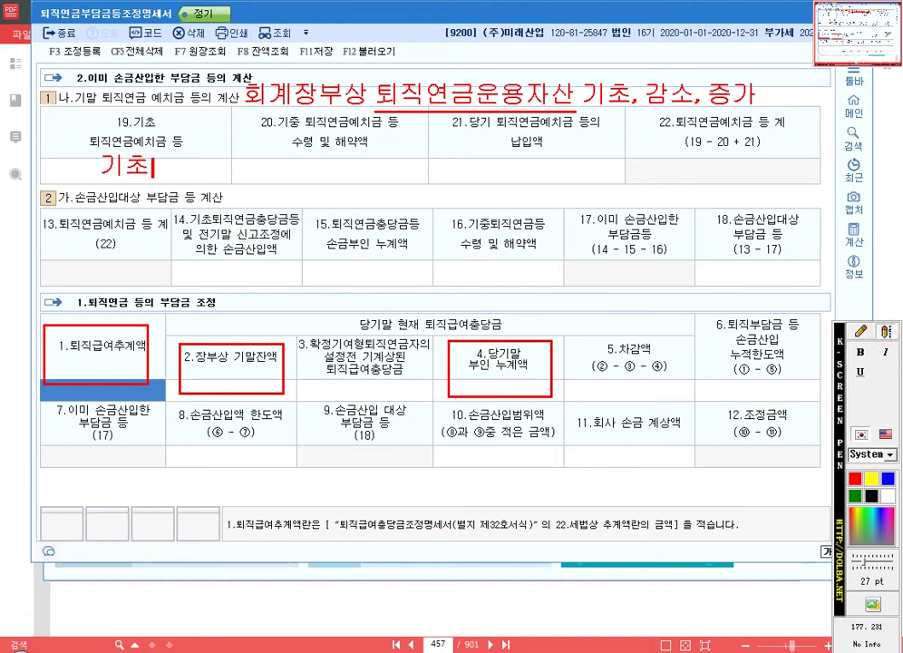
# Add the text annotations "감소" in the field 20 수령 및 해약액 cell and "증가" in the field 21 납입액 cell
pyautogui.click(886, 333)
pyautogui.click(886, 333)
pyautogui.click(299, 168)
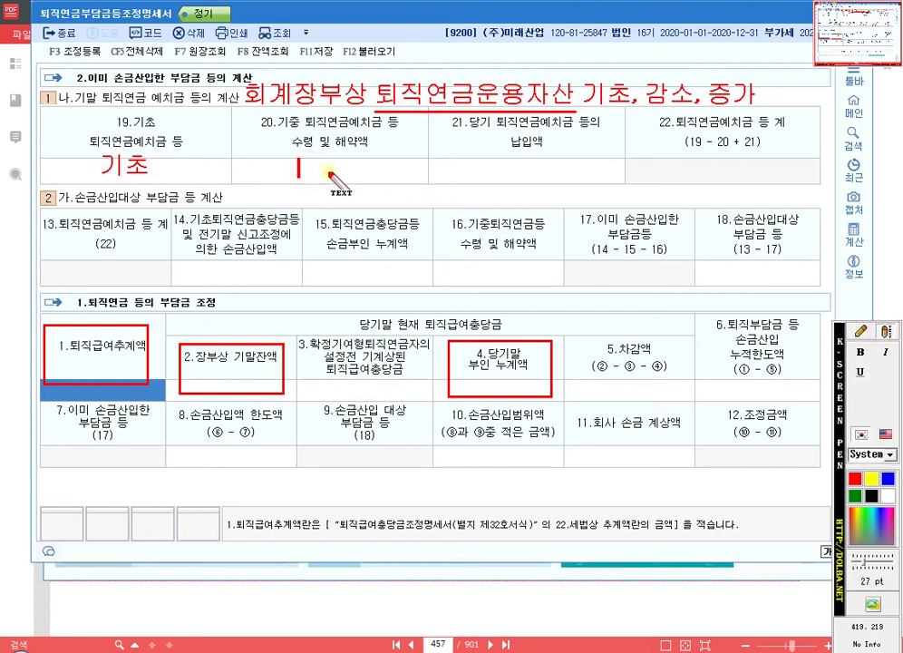
pyautogui.write('rkat')
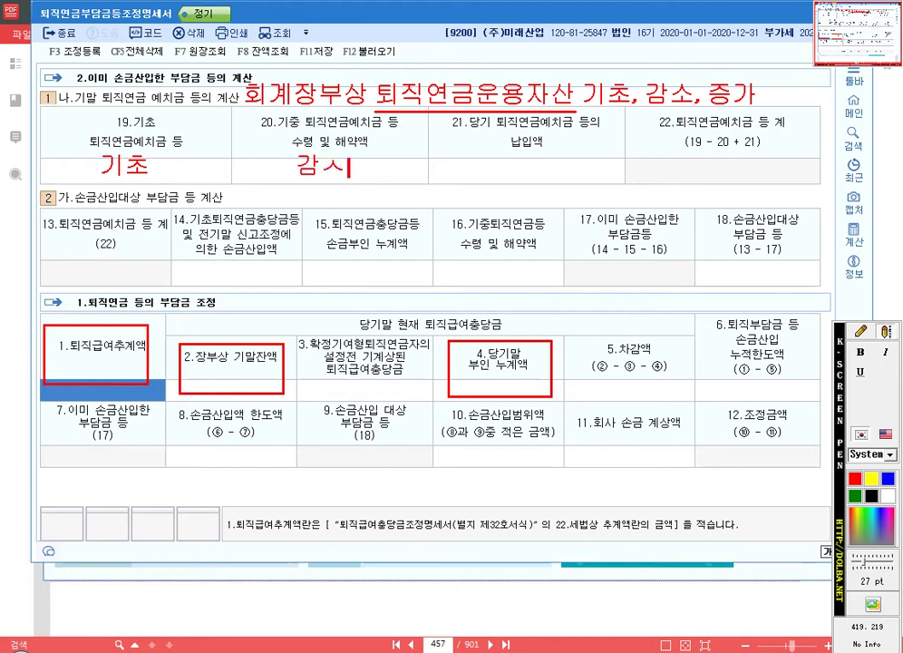
pyautogui.write('h')
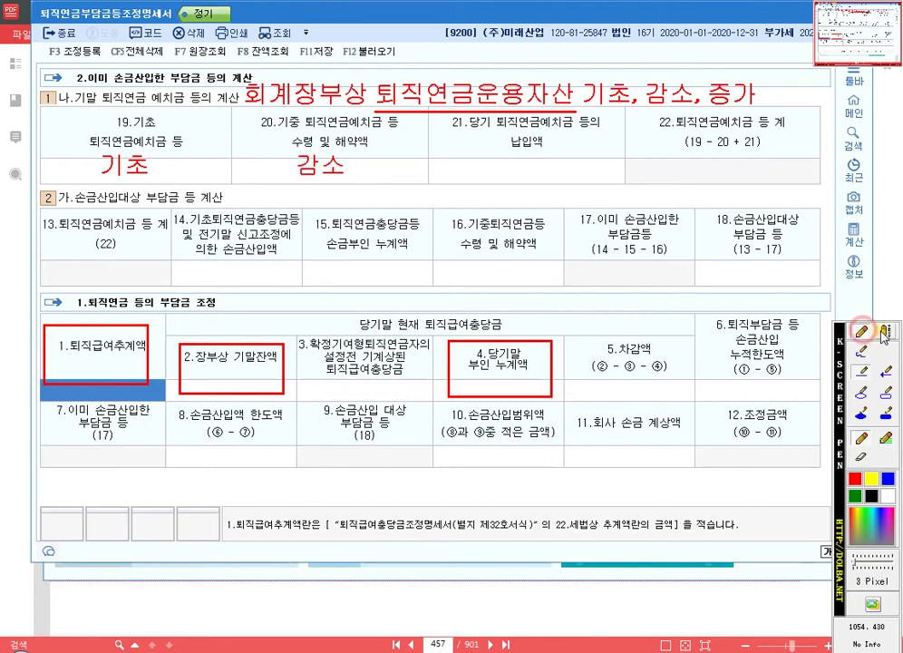
pyautogui.click(504, 173)
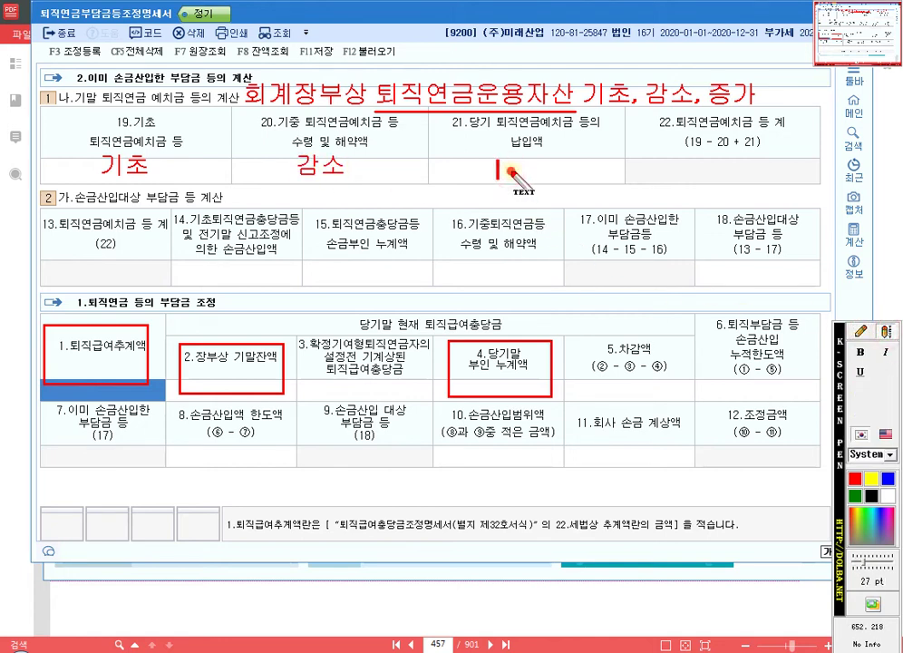
pyautogui.write('wm')
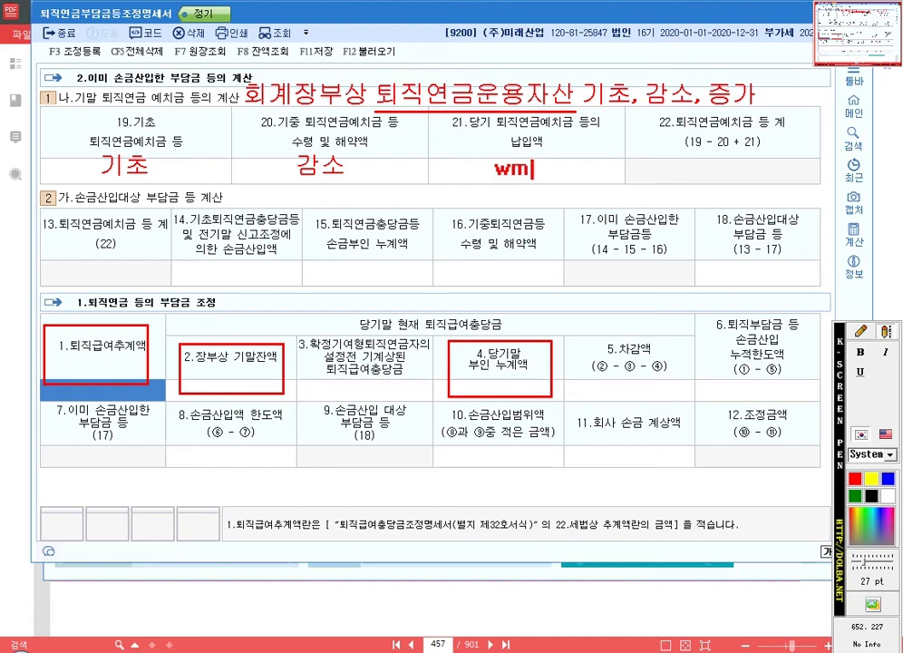
pyautogui.write('drk')
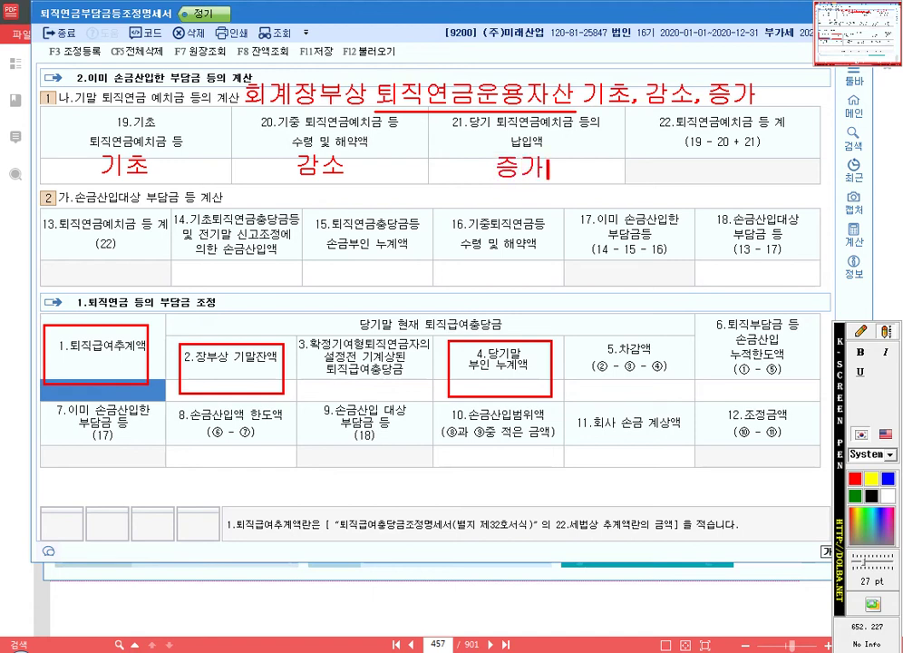
pyautogui.click(861, 333)
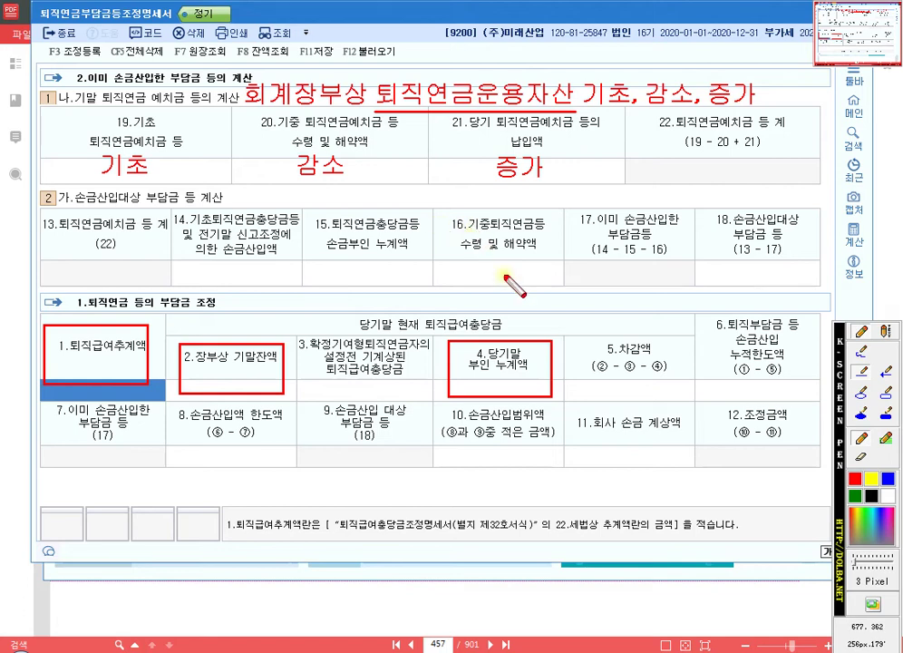
# Add the text annotation "세법상 손금 시인액" beside the 가.손금산입대상 부담금 등 계산 heading
pyautogui.click(886, 332)
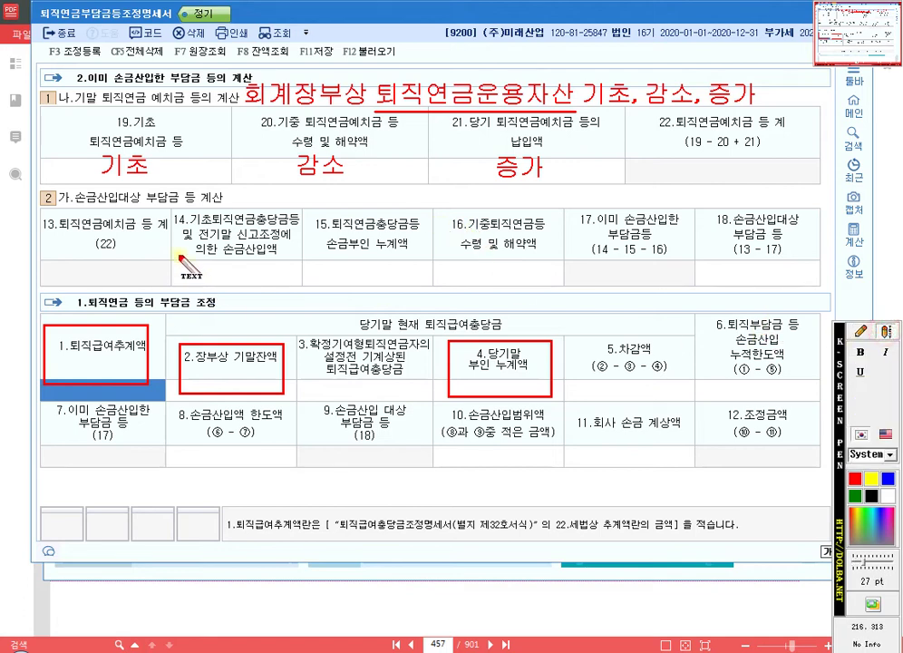
pyautogui.click(243, 197)
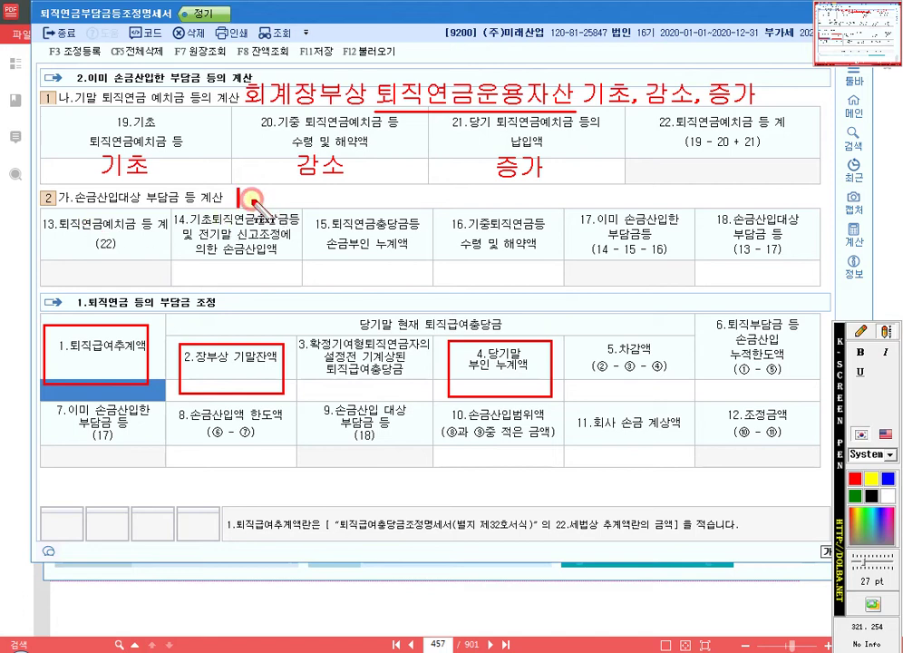
pyautogui.write('t')
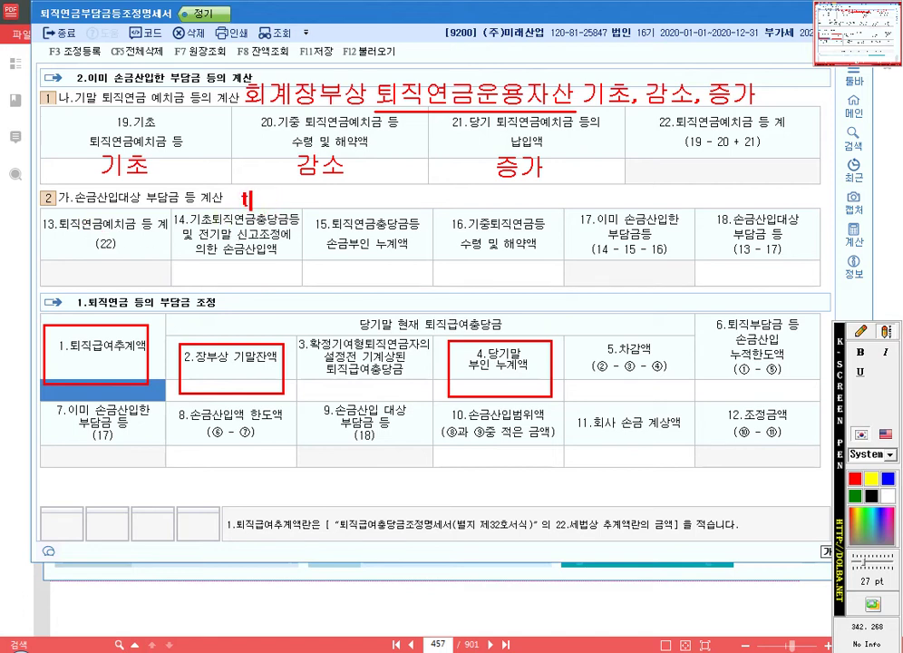
pyautogui.write('pqjqtk')
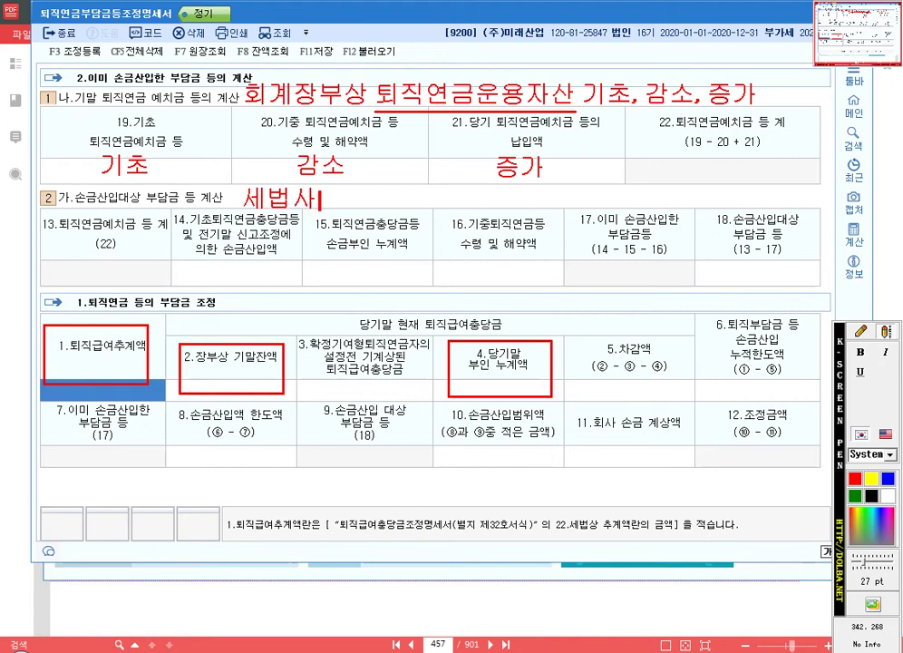
pyautogui.write('d thsrma')
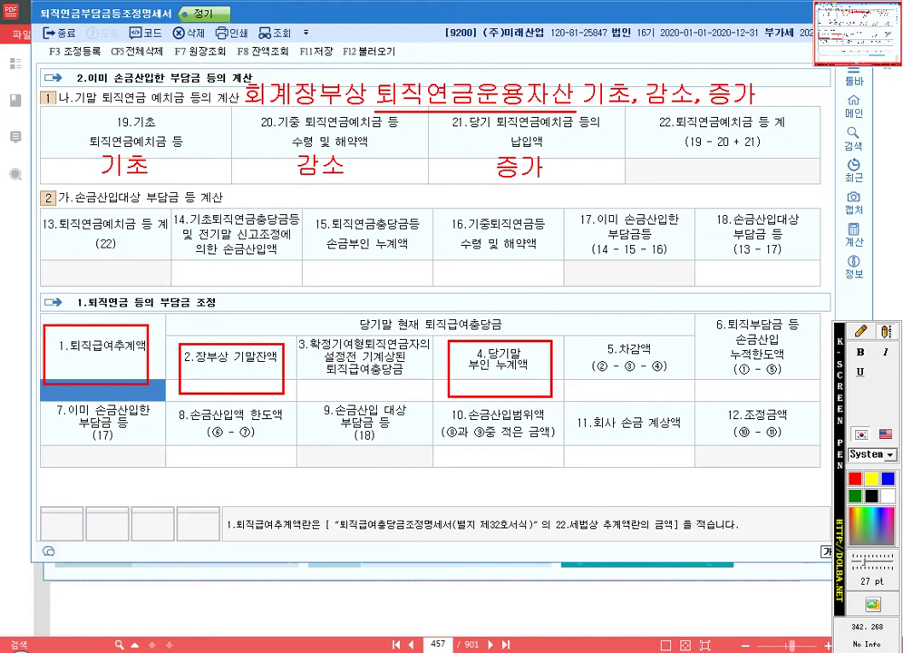
pyautogui.write(' tl')
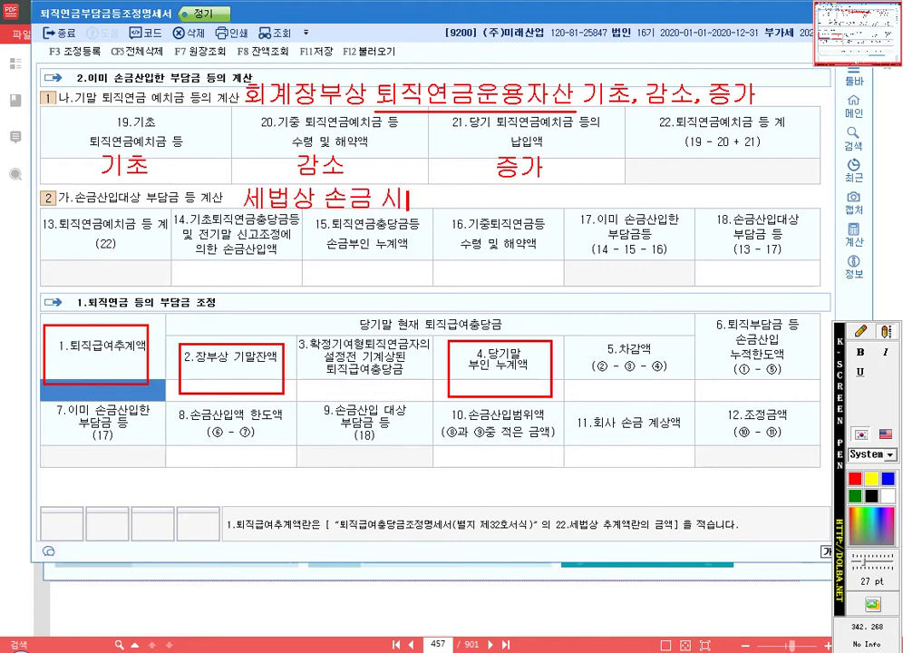
pyautogui.write('dlsdo')
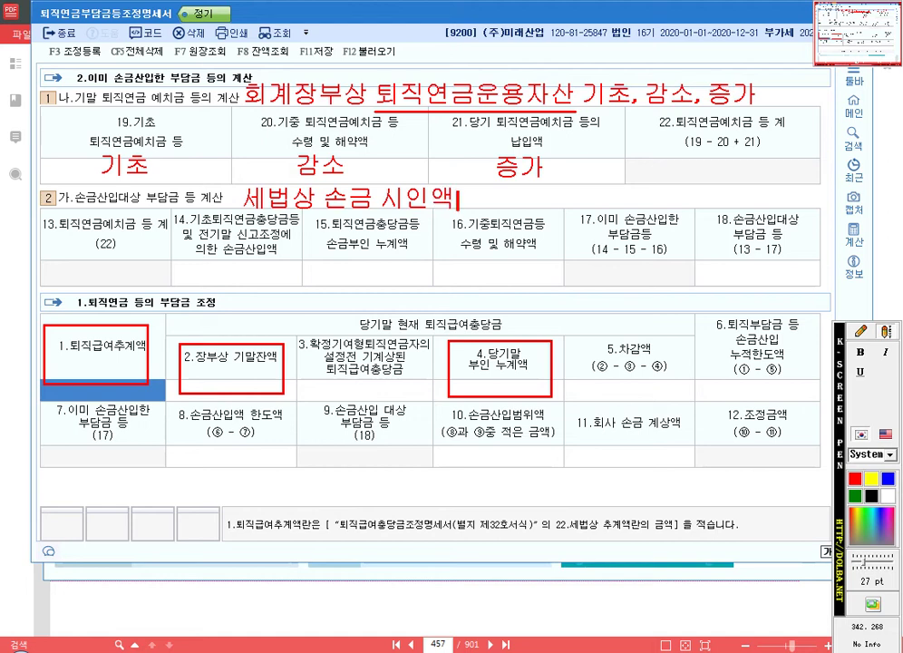
# Replace "손금 시인액" in the annotation with "퇴직연금부담금" so it reads "세법상 퇴직연금부담금", and return to the drawing pen
pyautogui.press('BackSpace')
pyautogui.press('BackSpace')
pyautogui.press('BackSpace')
pyautogui.press('BackSpace')
pyautogui.press('BackSpace')
pyautogui.press('BackSpace')
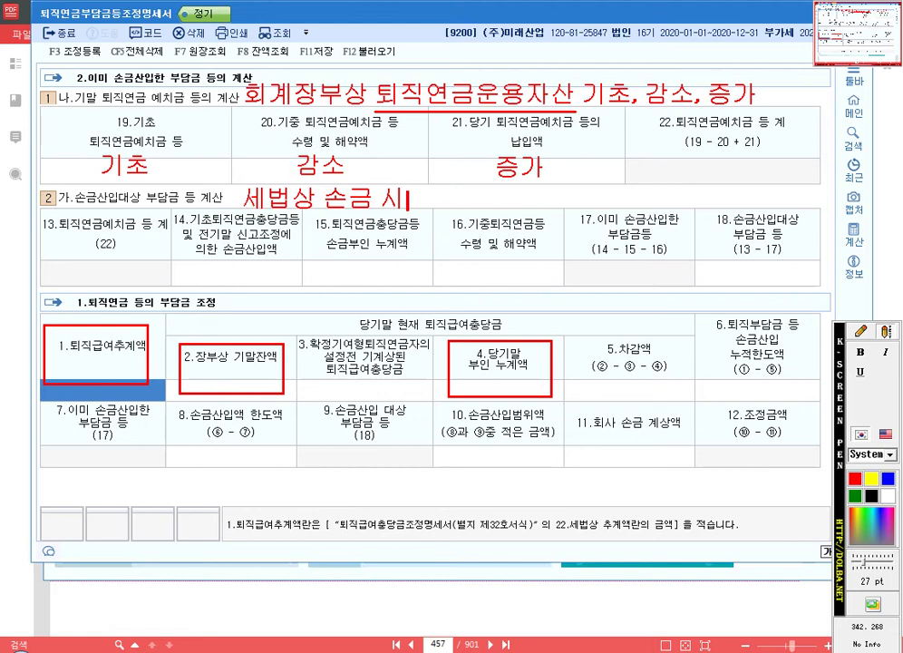
pyautogui.write('xhlwlrdusrmaqns')
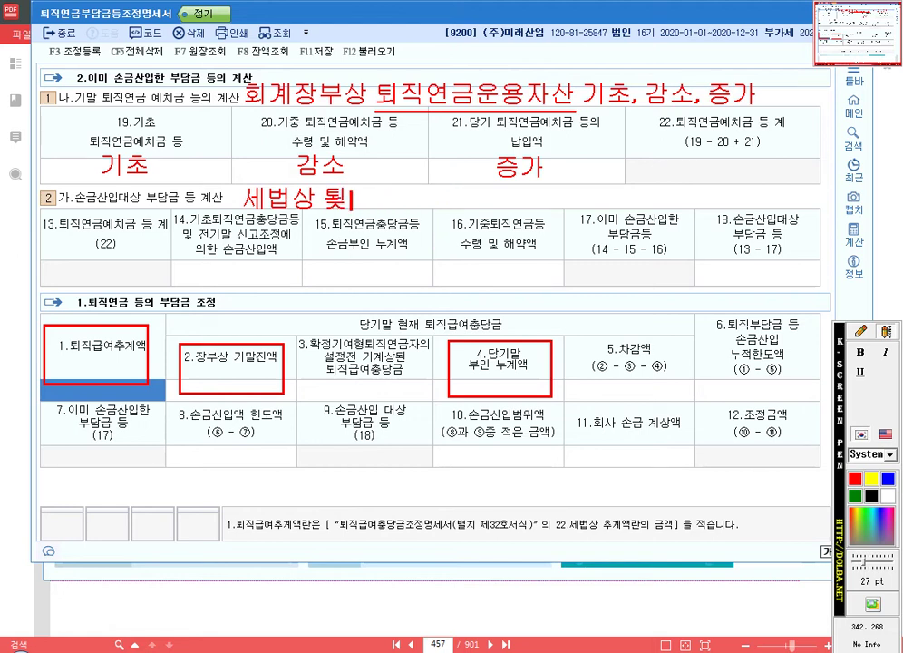
pyautogui.write('karma')
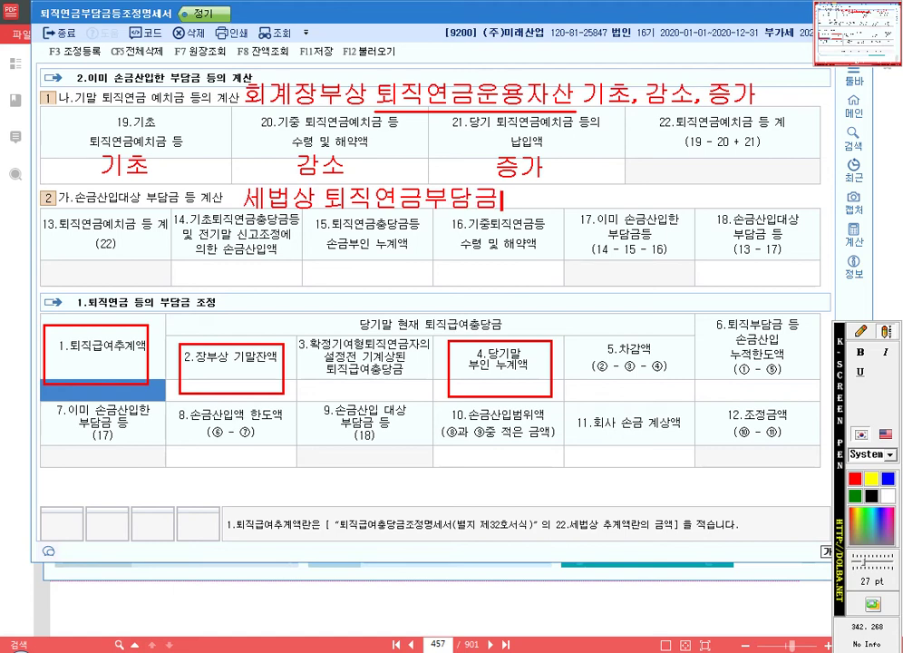
pyautogui.click(884, 333)
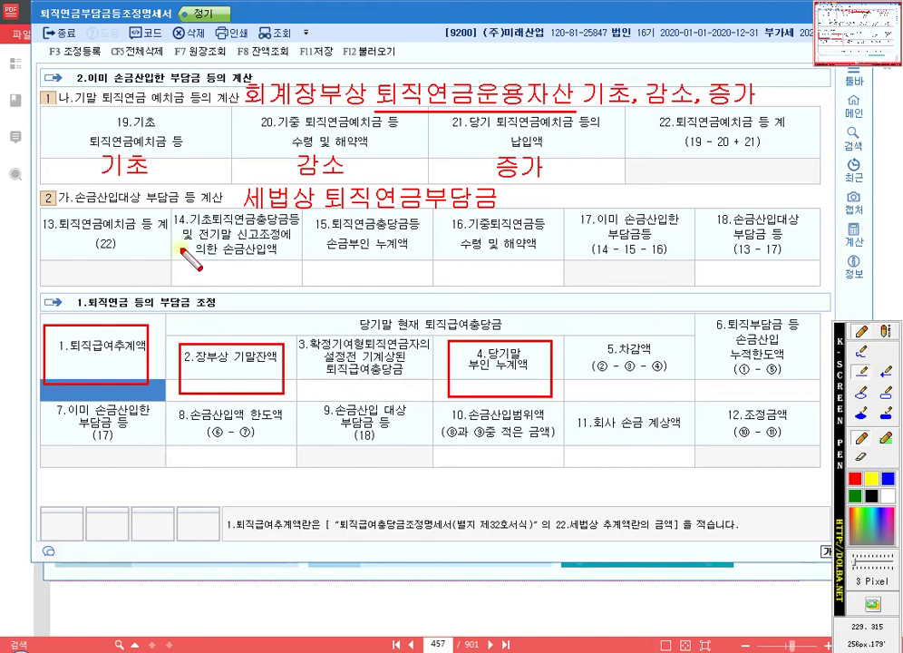
# In the field 14 title, underline 전기말 신고조정에 and draw a small red rectangle around 기초
pyautogui.moveTo(197, 242); pyautogui.dragTo(292, 242)
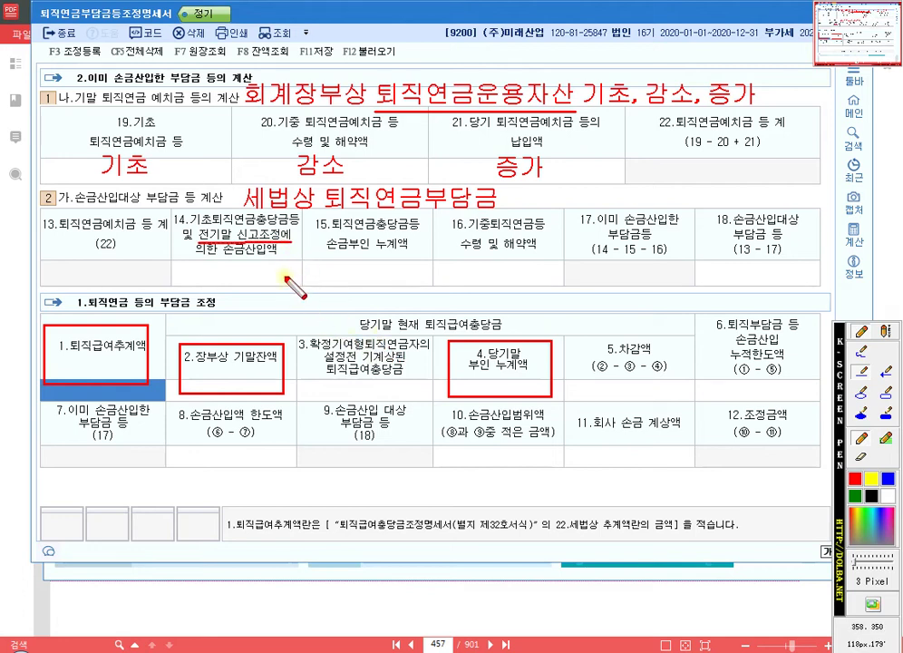
pyautogui.click(886, 392)
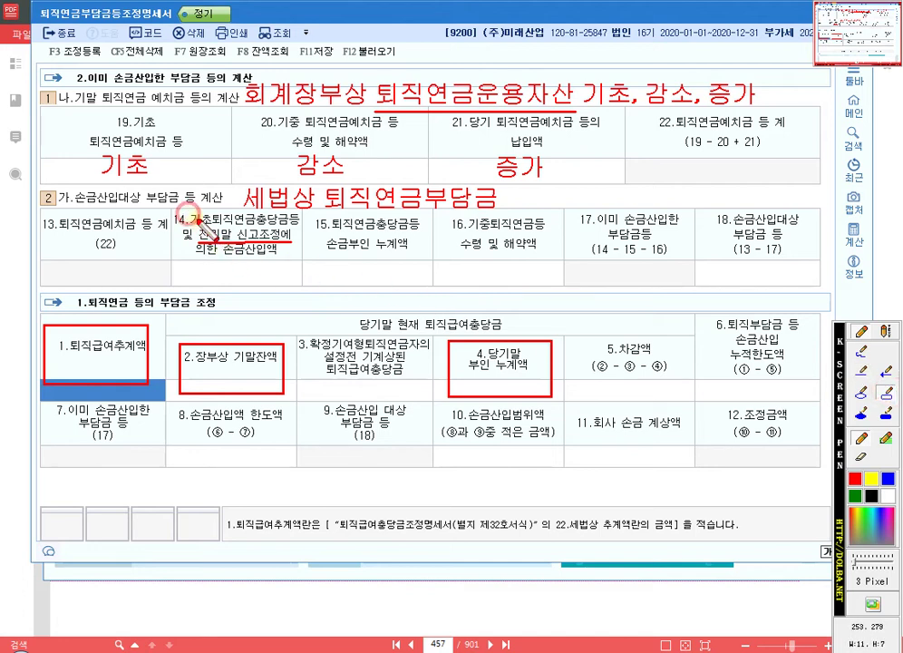
pyautogui.moveTo(189, 213); pyautogui.dragTo(215, 227)
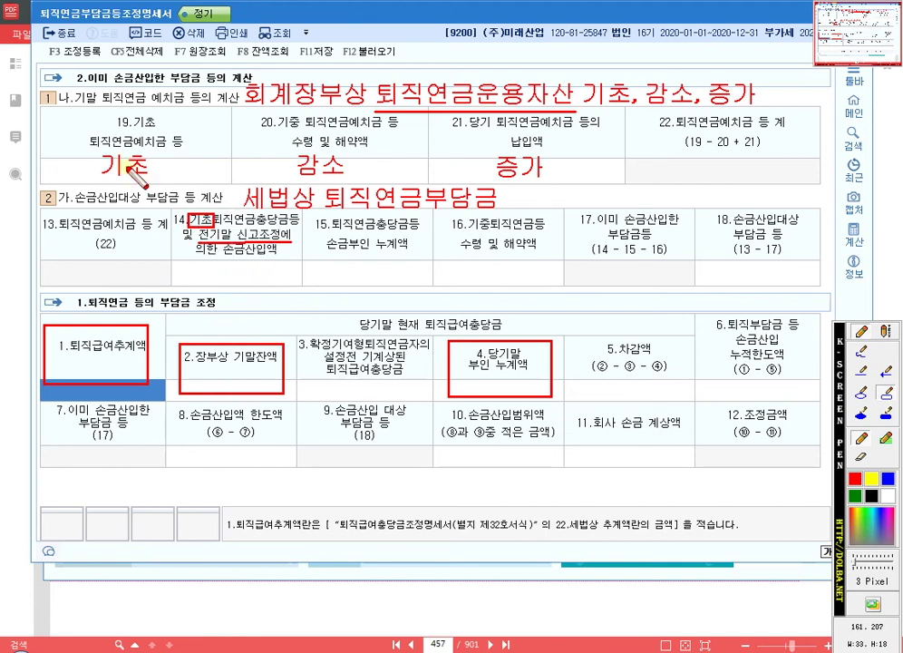
pyautogui.click(144, 162)
pyautogui.click(144, 162)
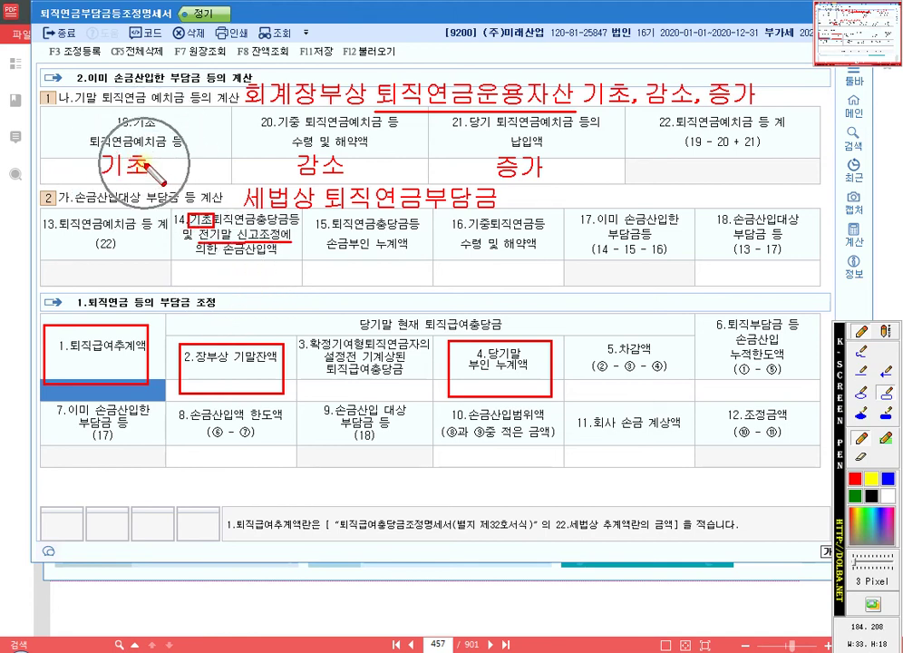
pyautogui.click(143, 164)
pyautogui.click(145, 165)
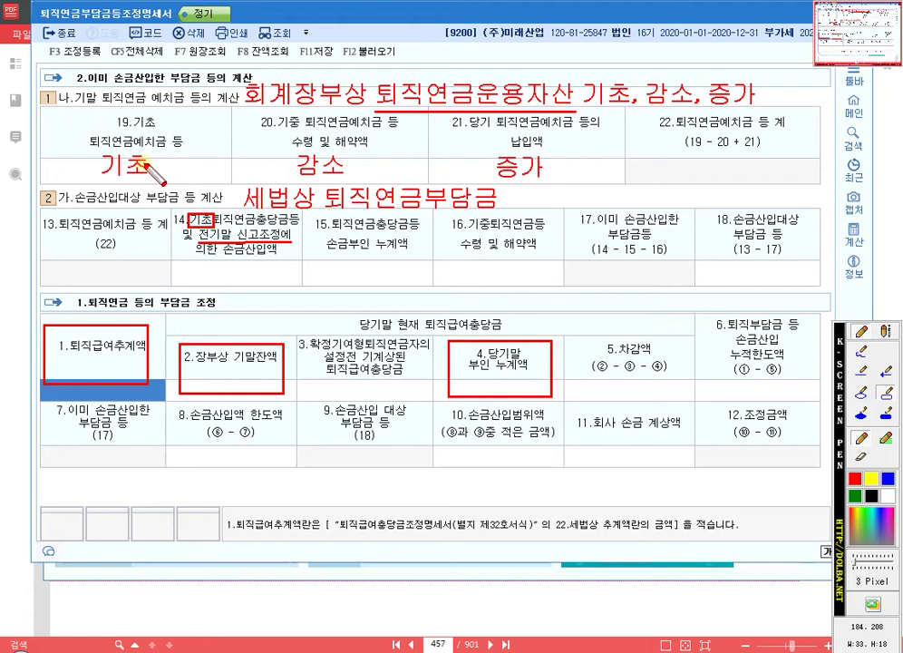
pyautogui.click(189, 204)
# Add the text annotation "전기말 자적(을) - 유보 잔액" starting in the input cell below field 14
pyautogui.click(886, 333)
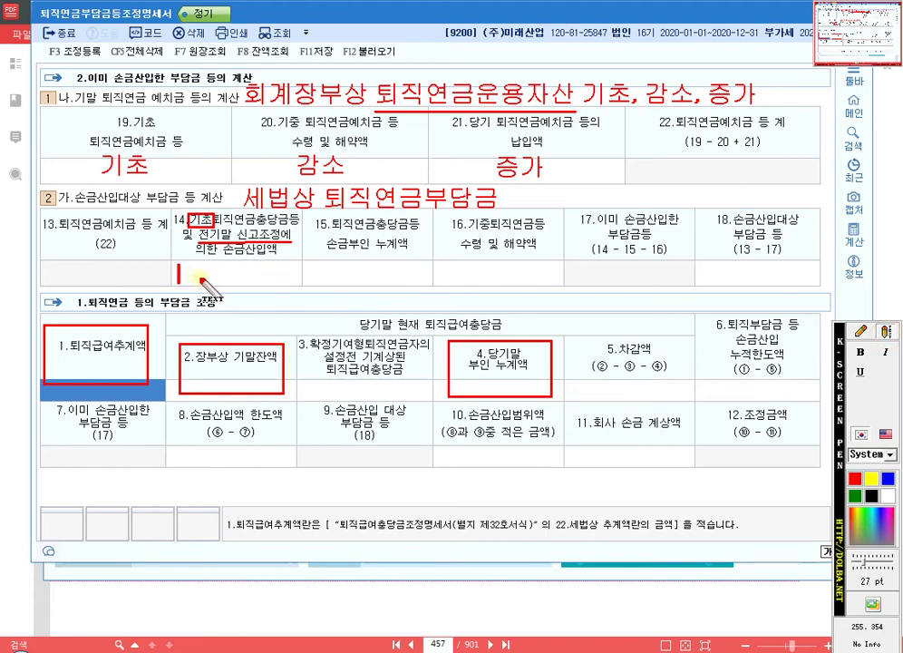
pyautogui.write('전기말')
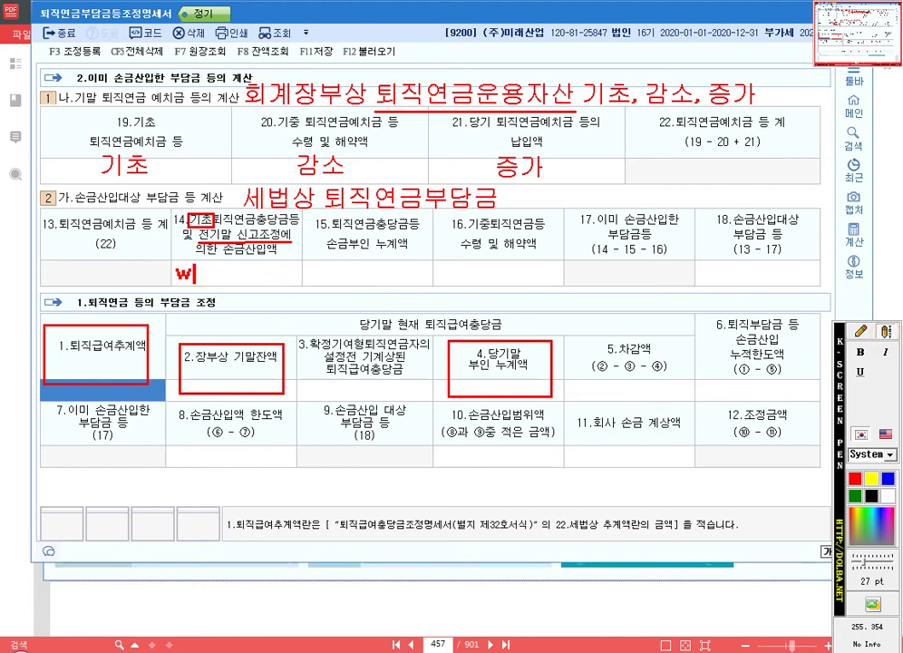
pyautogui.write(' 자적[')
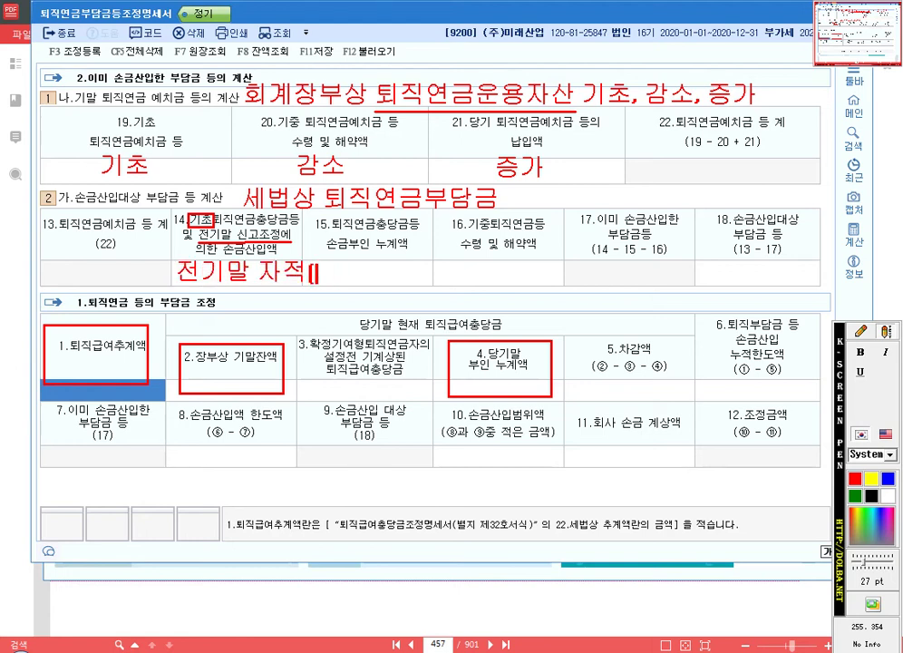
pyautogui.write('을')
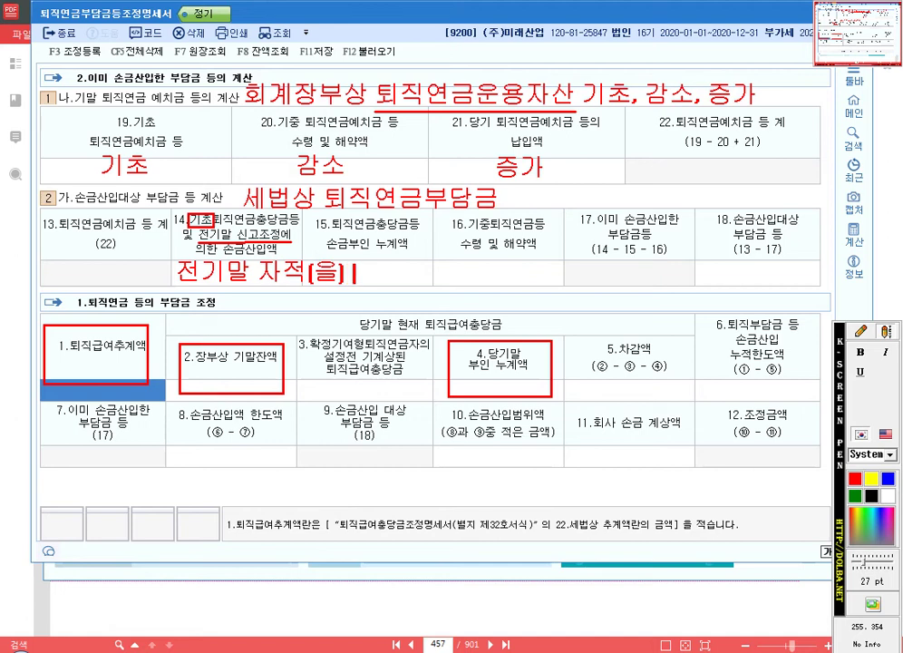
pyautogui.write('] - 유보 잔액')
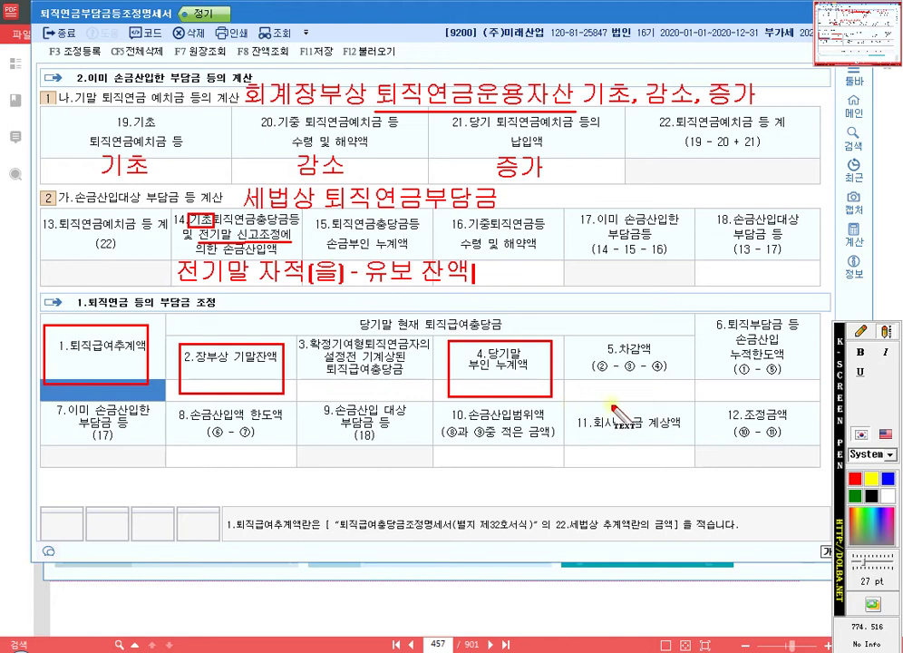
# Draw a red rectangle around the field 16 title and a red arrow from 감소 under field 20 to the field 16 input cell
pyautogui.click(861, 333)
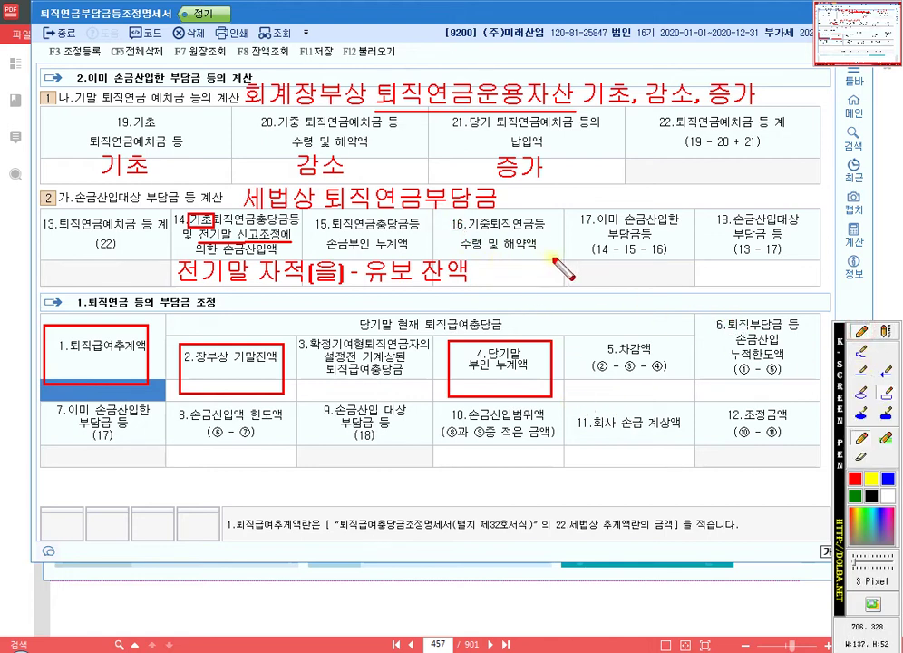
pyautogui.moveTo(445, 216); pyautogui.dragTo(557, 258)
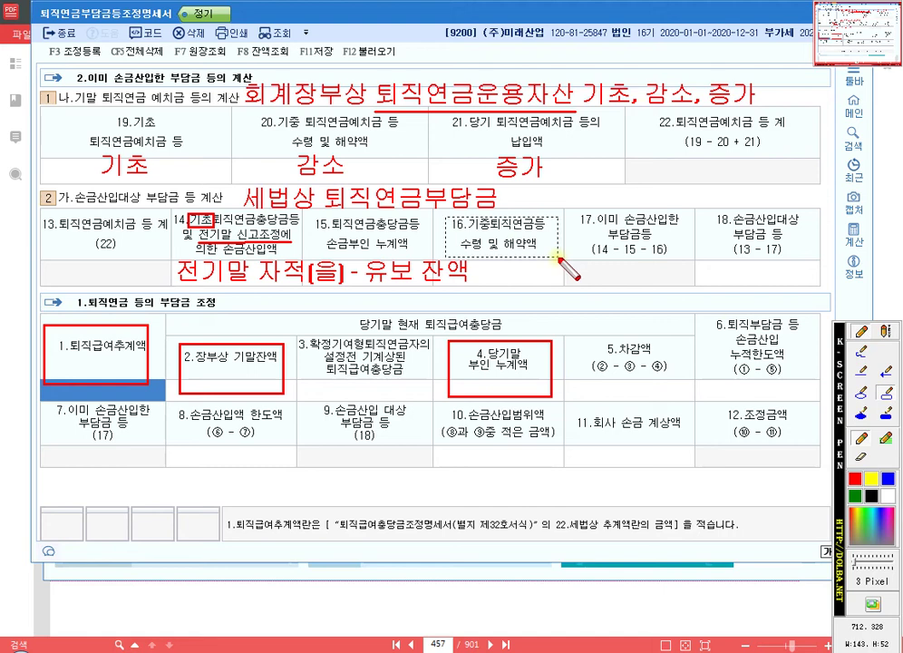
pyautogui.click(888, 373)
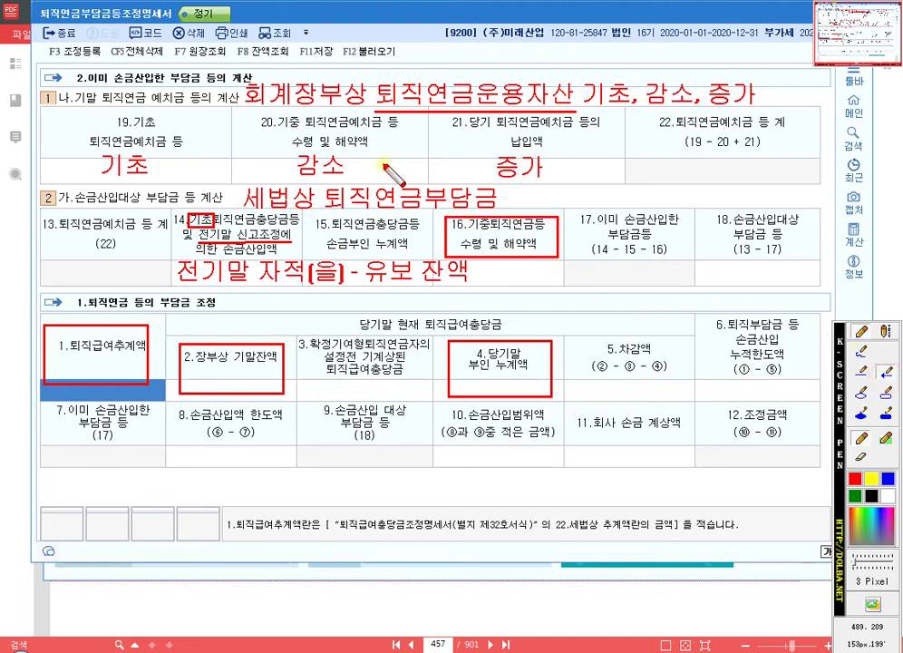
pyautogui.moveTo(381, 154); pyautogui.dragTo(489, 270)
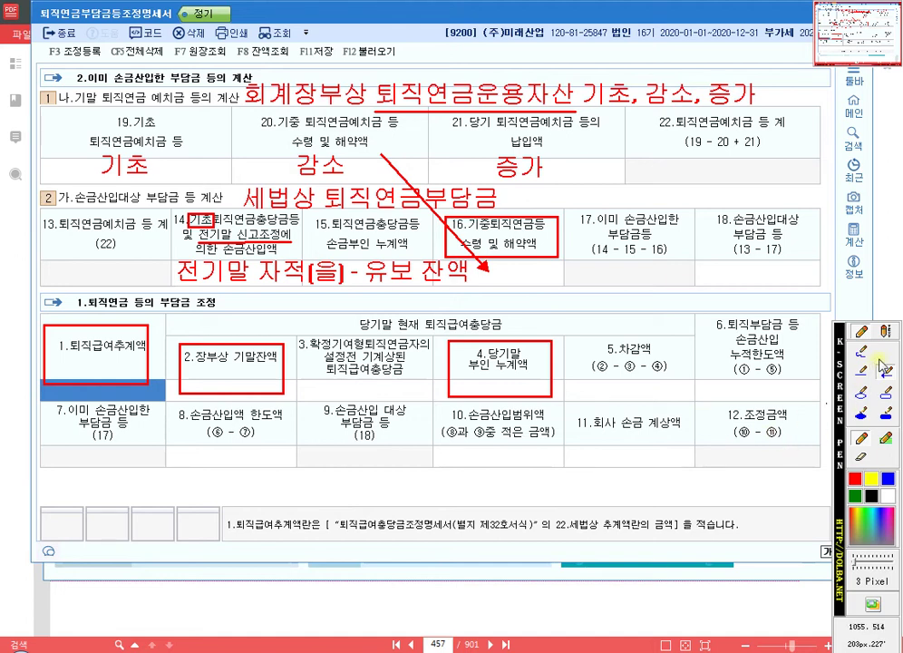
# Box field 12 조정금액 with a blue rectangle, add the blue text "손금산입" in its cell, and return to the drawing pen
pyautogui.click(887, 396)
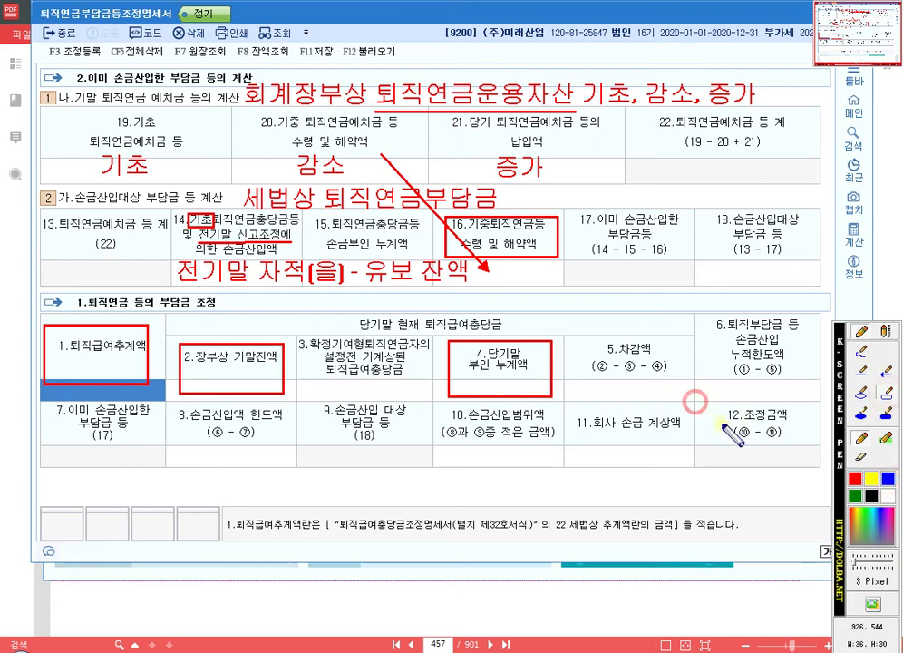
pyautogui.moveTo(696, 399)
pyautogui.mouseDown()
pyautogui.moveTo(753, 460)
pyautogui.moveTo(821, 468)
pyautogui.mouseUp()
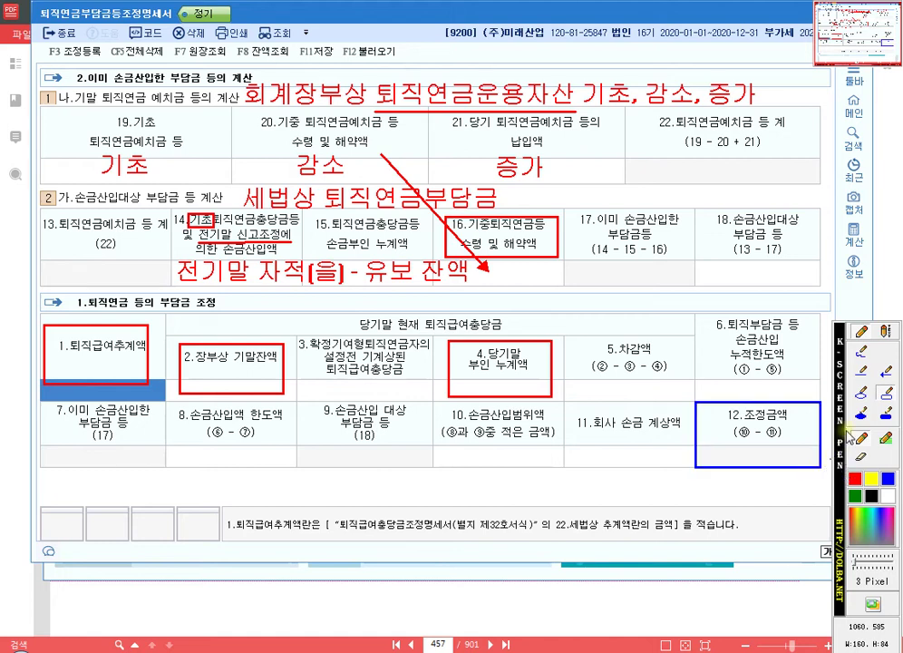
pyautogui.click(889, 330)
pyautogui.click(725, 449)
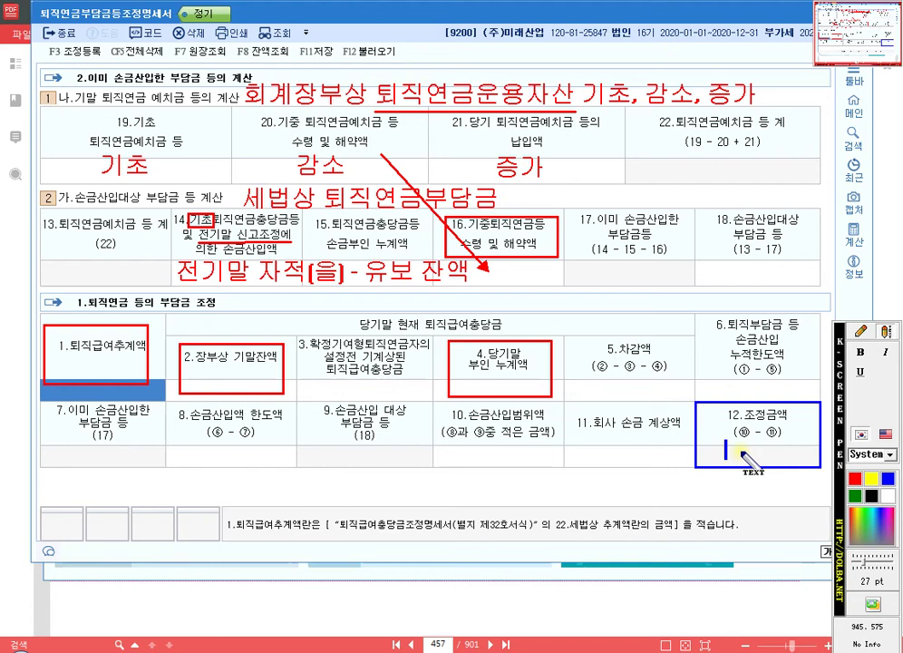
pyautogui.write('t손기')
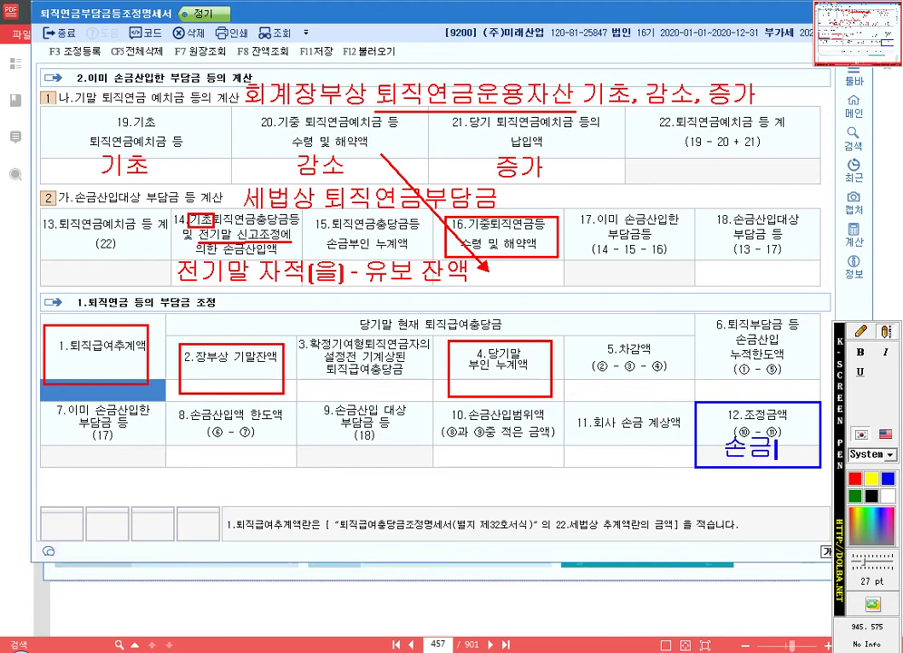
pyautogui.write('산입')
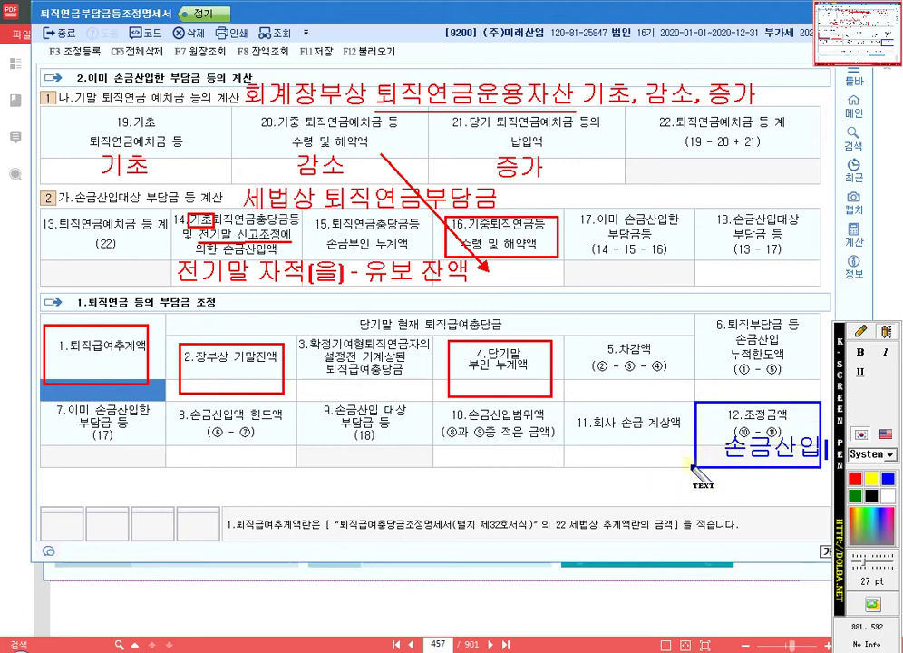
pyautogui.click(862, 333)
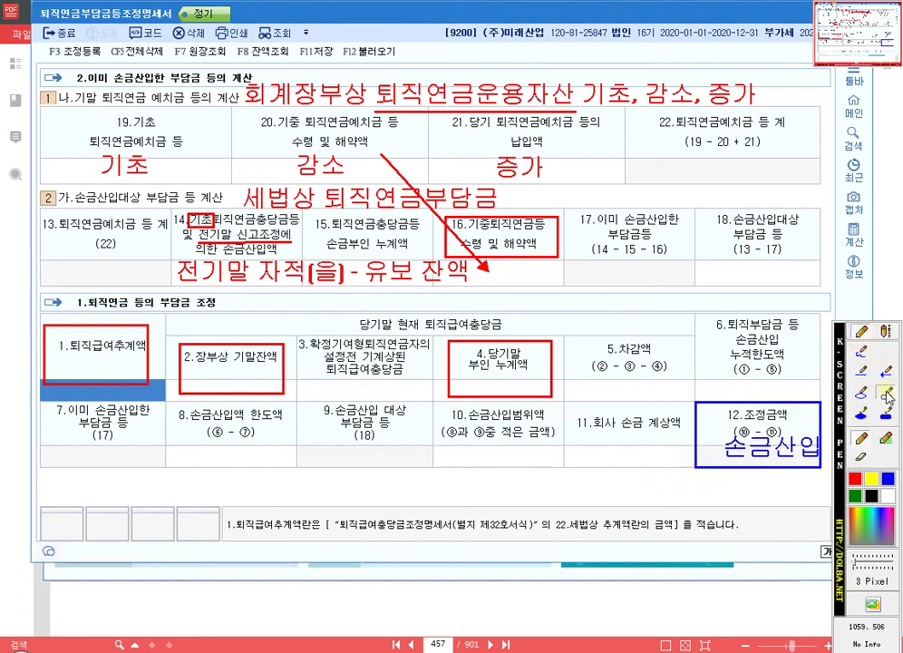
# Draw a blue rectangle around field 16 with its input cell and add the text "손금불산입 - 추인" starting in that cell
pyautogui.moveTo(439, 213); pyautogui.dragTo(569, 291)
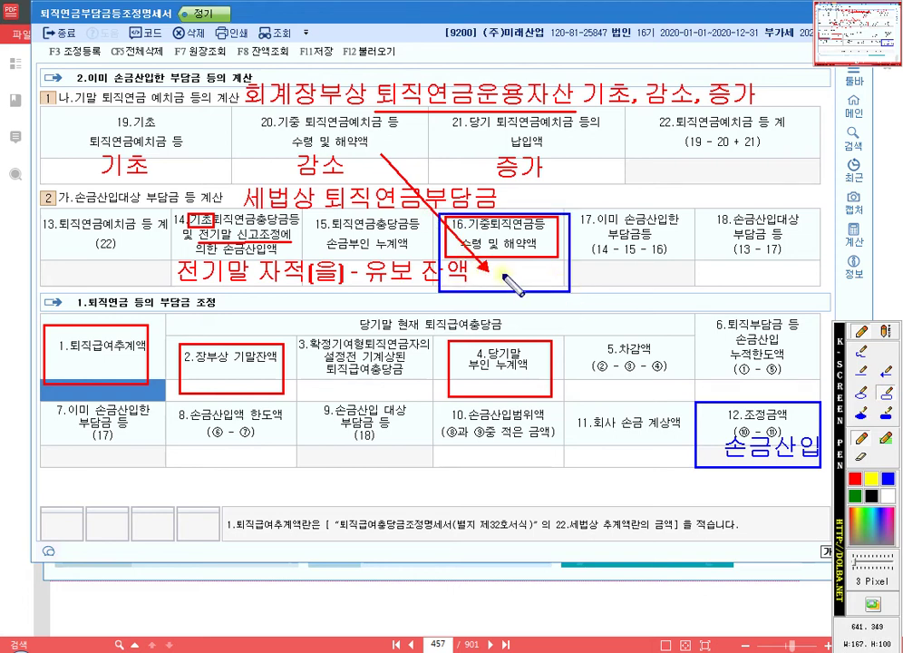
pyautogui.click(886, 333)
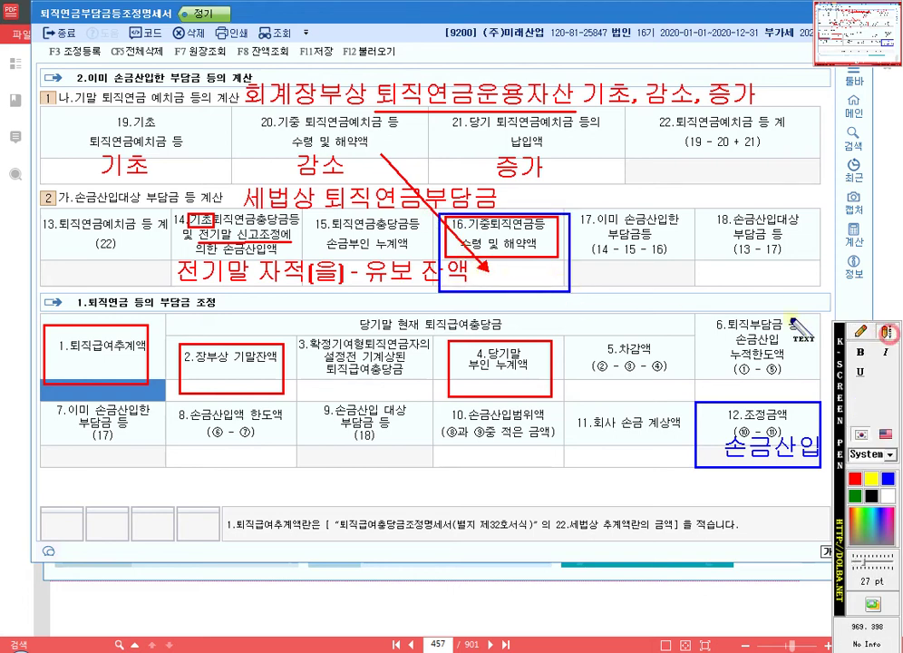
pyautogui.click(518, 276)
pyautogui.write('thsr')
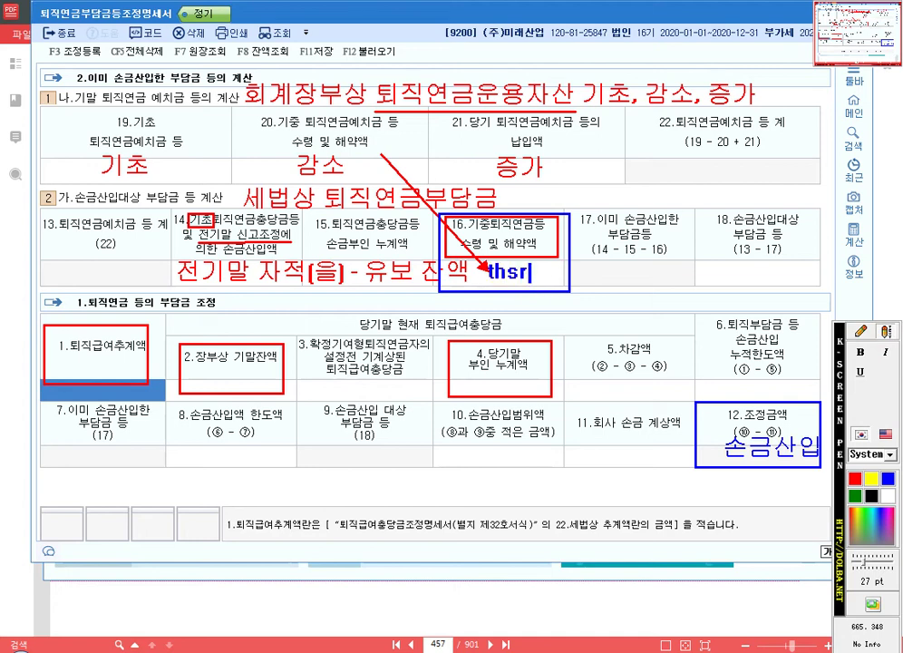
pyautogui.press('BackSpace')
pyautogui.press('BackSpace')
pyautogui.write('손금불산입')
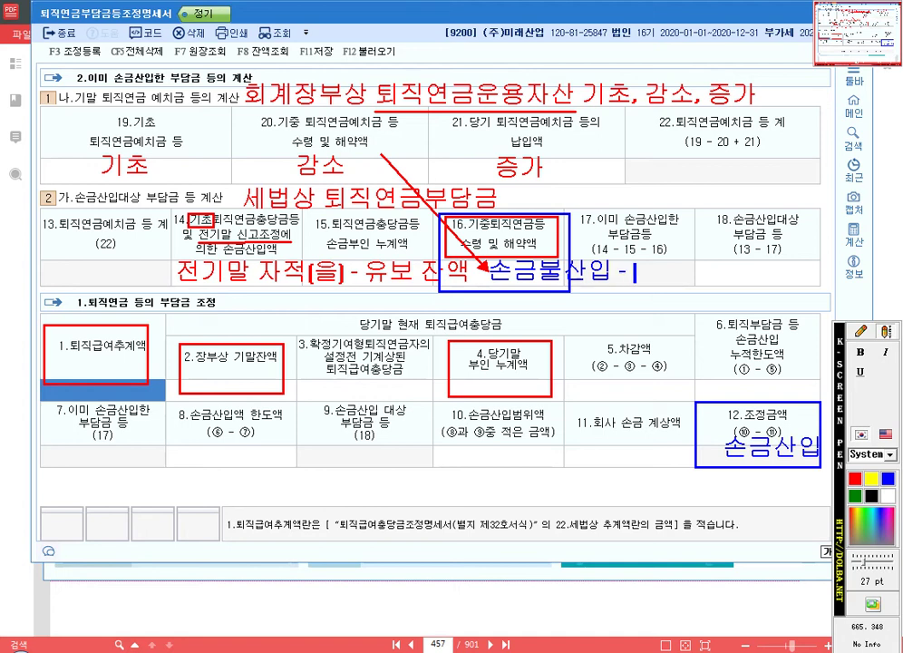
pyautogui.write(' - 추이')
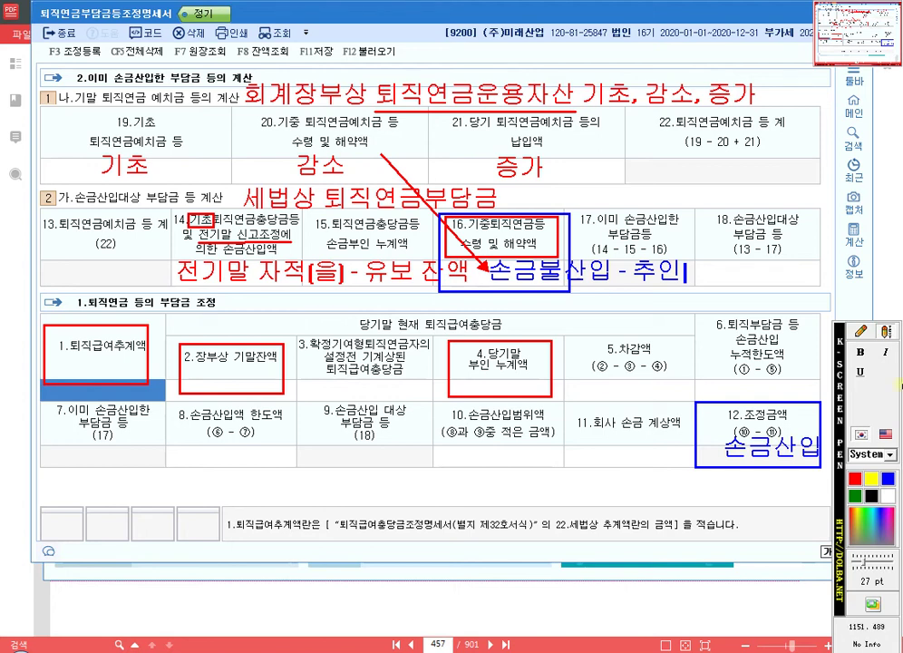
# Draw a freehand blue X over the (13 - 17) formula of field 18
pyautogui.click(859, 331)
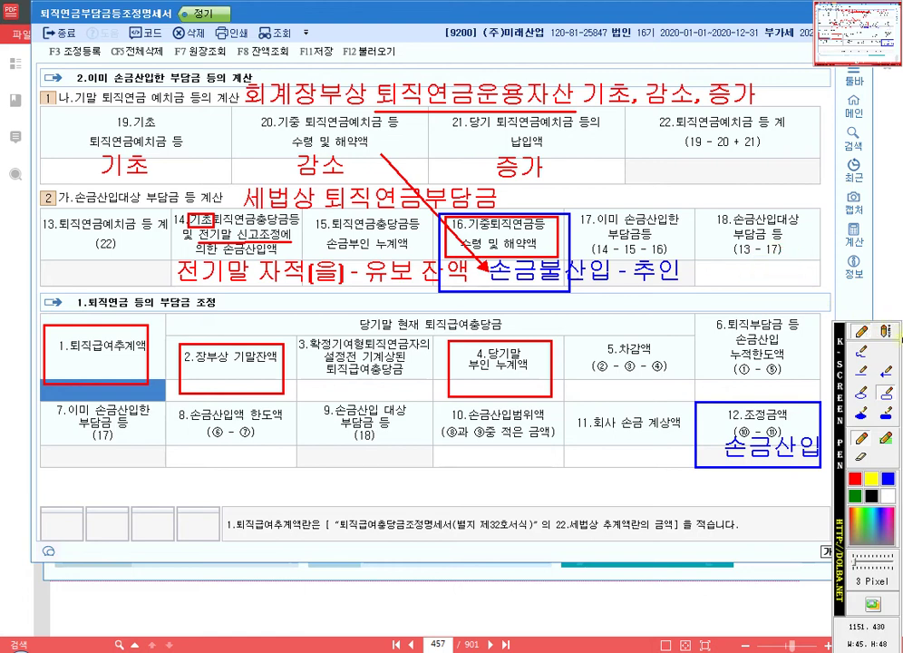
pyautogui.click(860, 352)
pyautogui.moveTo(789, 236)
pyautogui.mouseDown()
pyautogui.moveTo(744, 269)
pyautogui.moveTo(781, 266)
pyautogui.mouseUp()
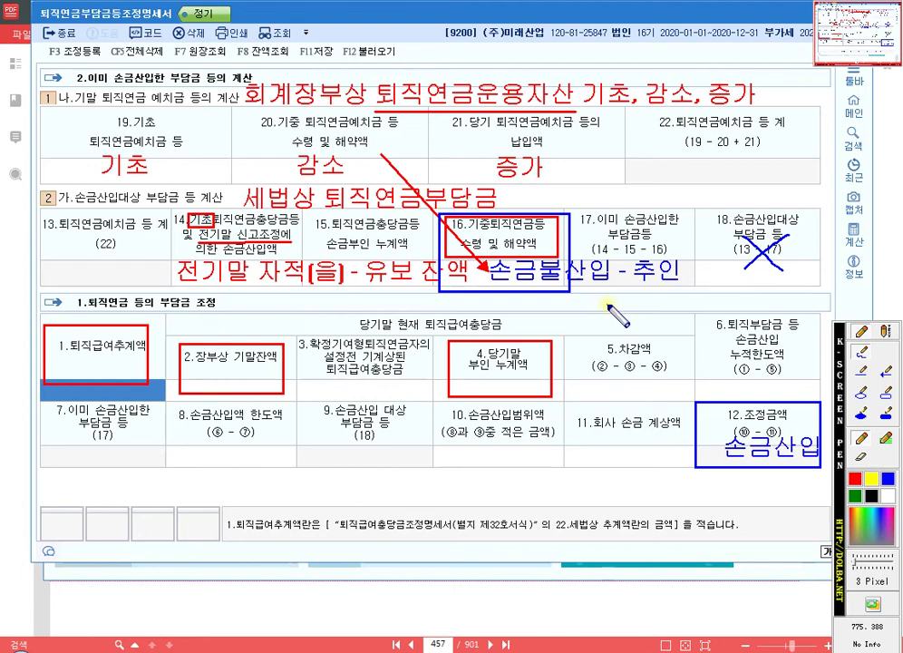
# Clear the form annotations, return to the example problem in 알PDF, and highlight the word 추계액 in item ②
pyautogui.press('Escape')
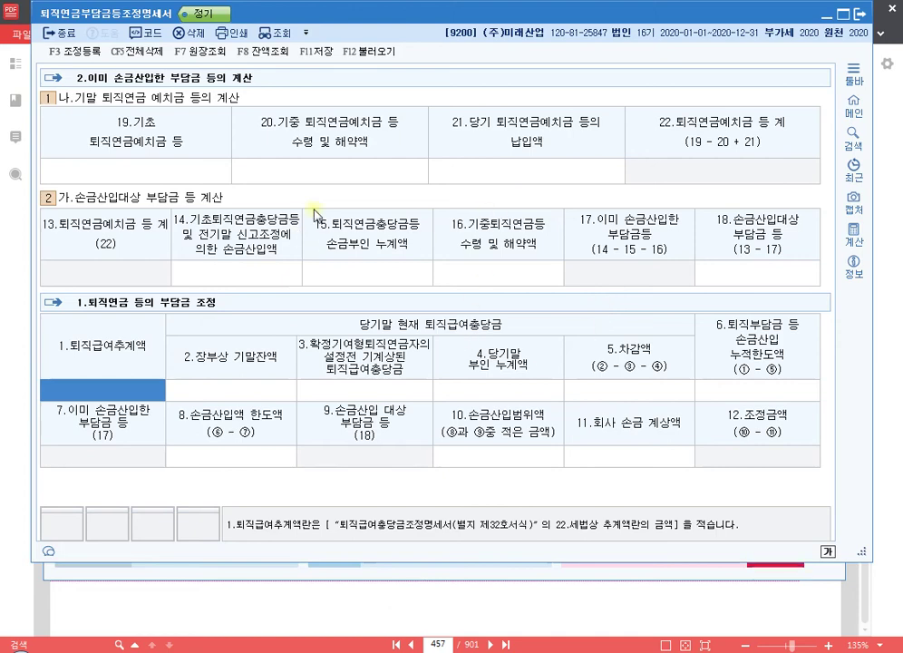
pyautogui.press('Escape')
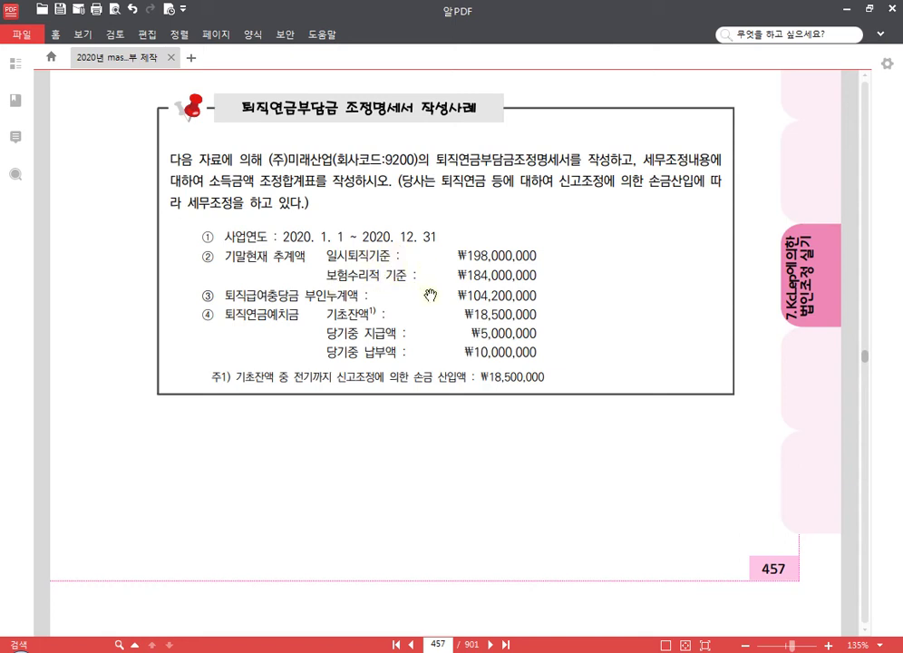
pyautogui.moveTo(276, 260); pyautogui.dragTo(305, 259)
pyautogui.click(309, 236)
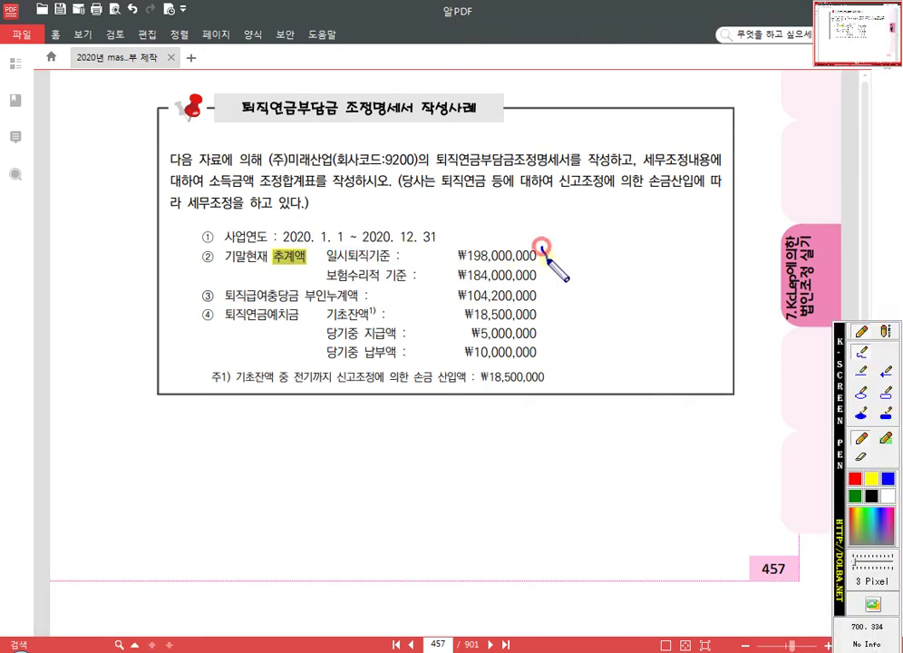
# Bracket the two 추계액 amounts in blue with the note "MAX" beside them, and circle ₩198,000,000
pyautogui.moveTo(542, 248); pyautogui.dragTo(544, 280)
pyautogui.click(891, 332)
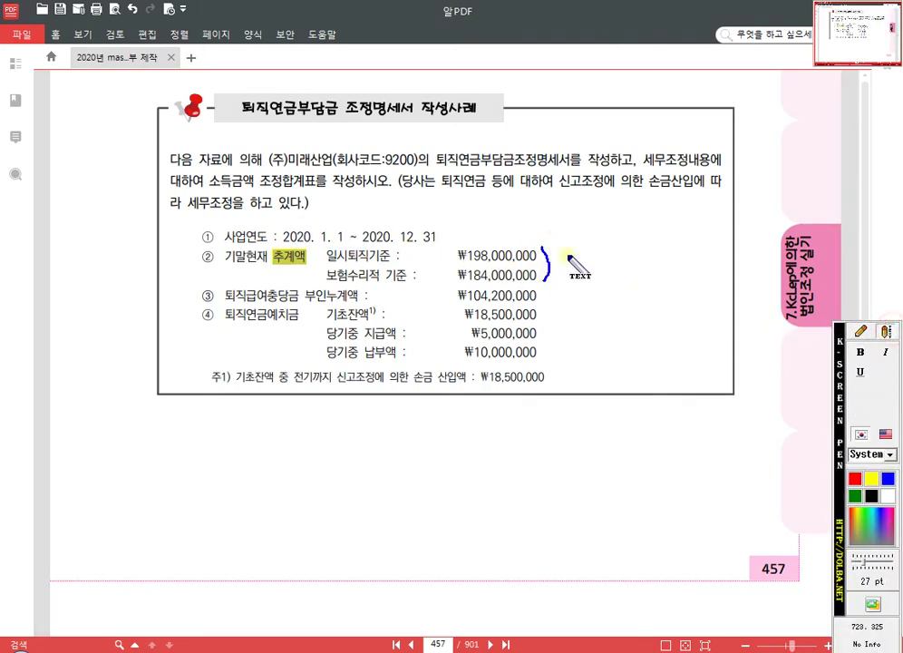
pyautogui.click(565, 262)
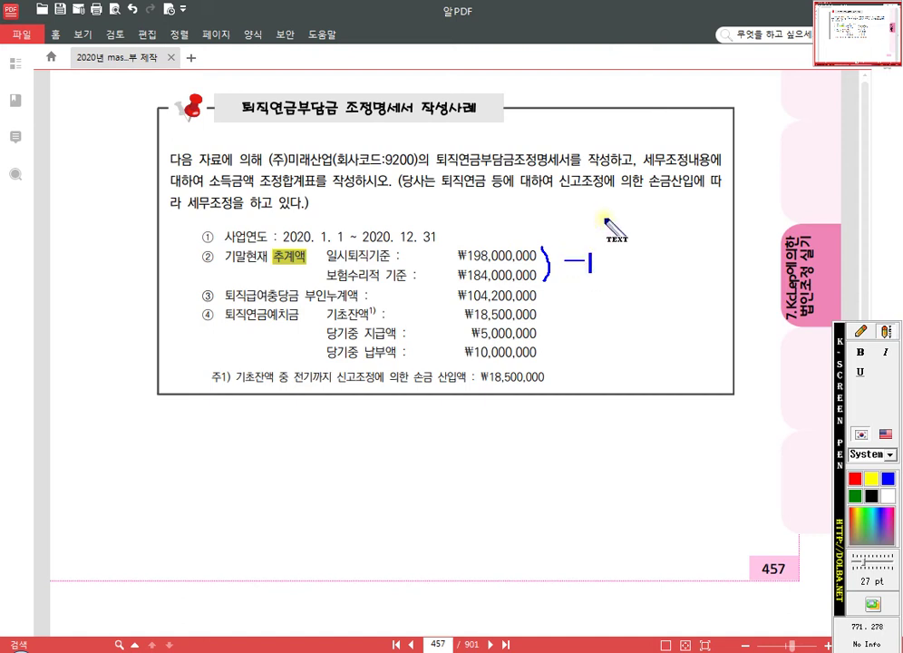
pyautogui.write('MAX')
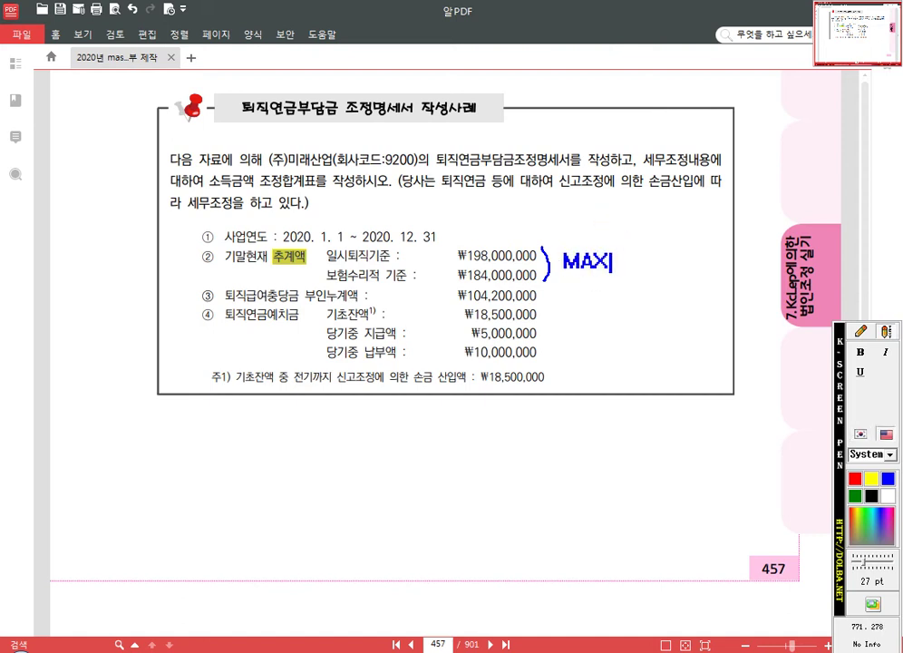
pyautogui.click(861, 334)
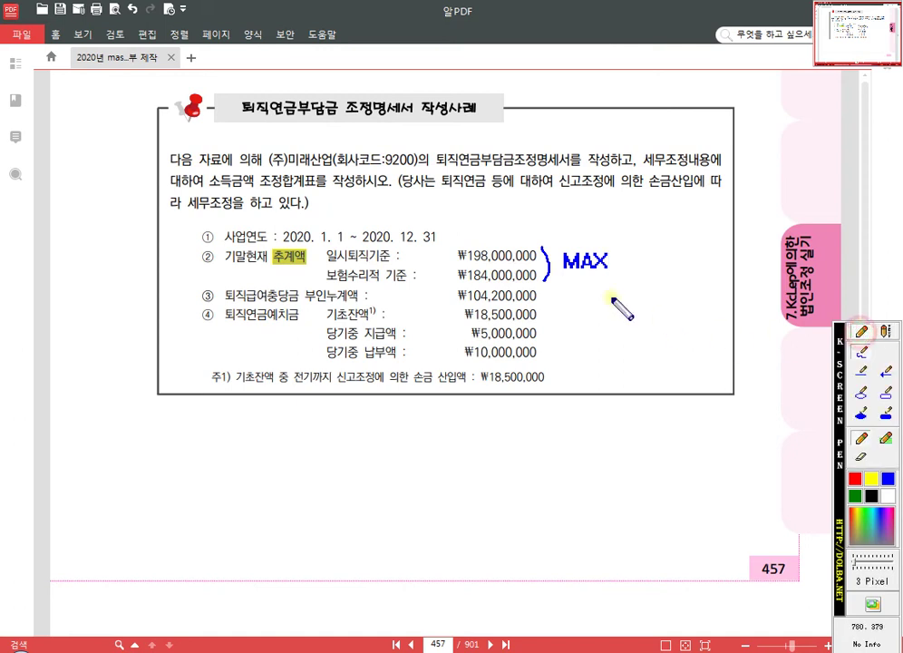
pyautogui.moveTo(543, 258)
pyautogui.mouseDown()
pyautogui.moveTo(533, 276)
pyautogui.moveTo(521, 258)
pyautogui.moveTo(535, 261)
pyautogui.moveTo(535, 284)
pyautogui.mouseUp()
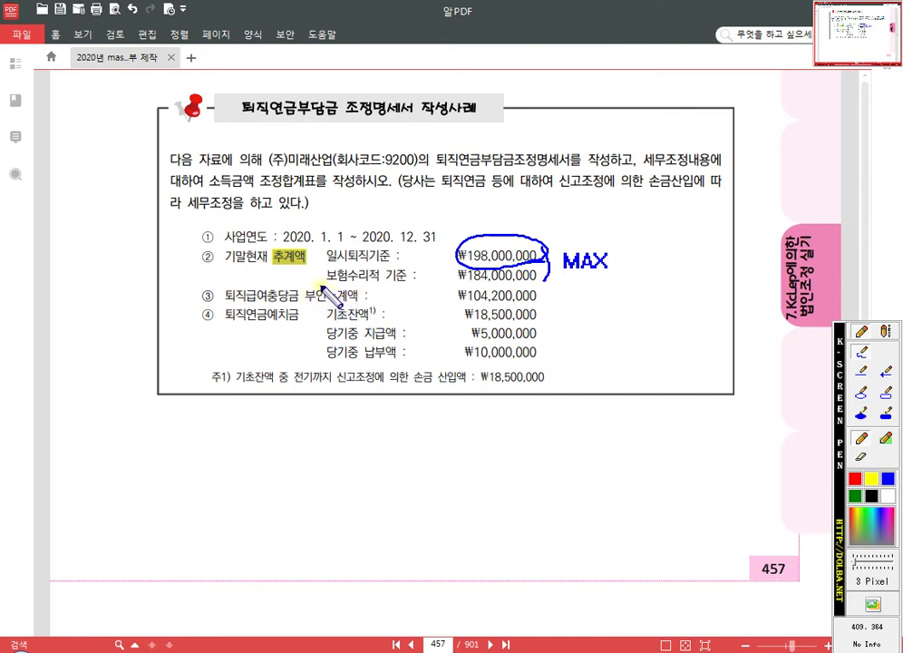
# Add the blue text annotation "당기말" just below the highlighted 추계액, above the 부인누계액 line
pyautogui.click(886, 332)
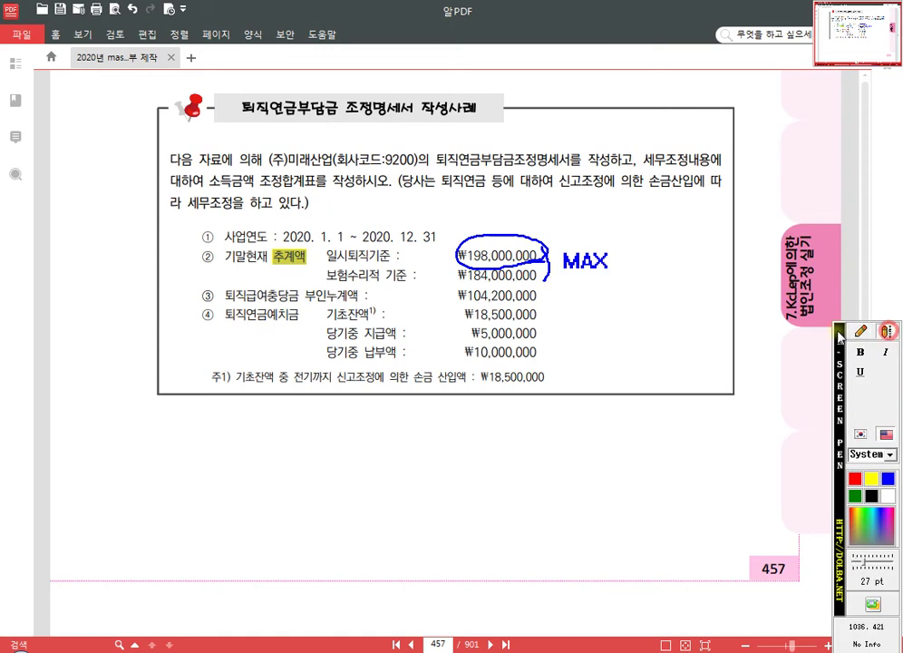
pyautogui.click(319, 295)
pyautogui.write('e')
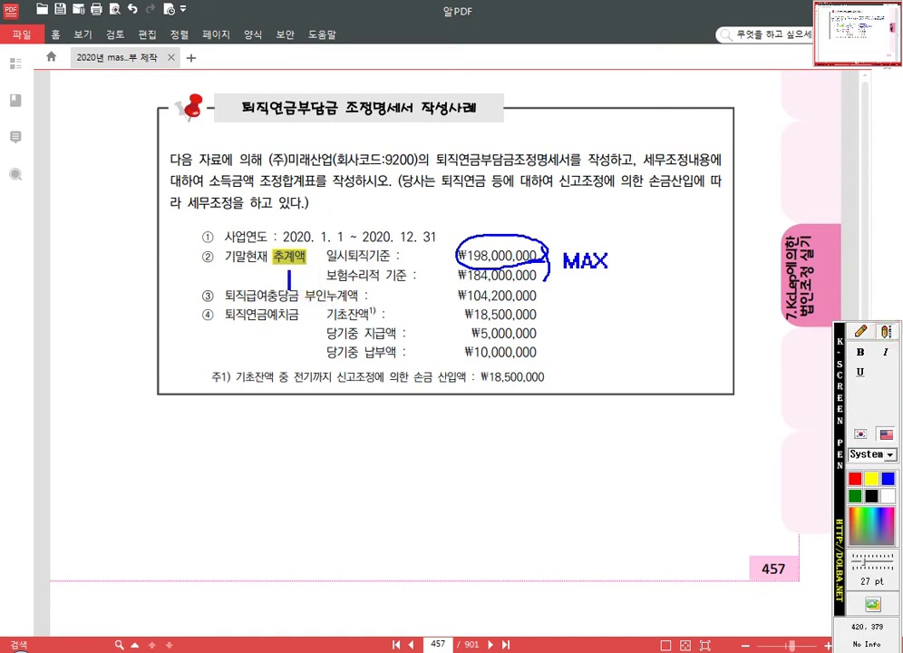
pyautogui.write('당기말')
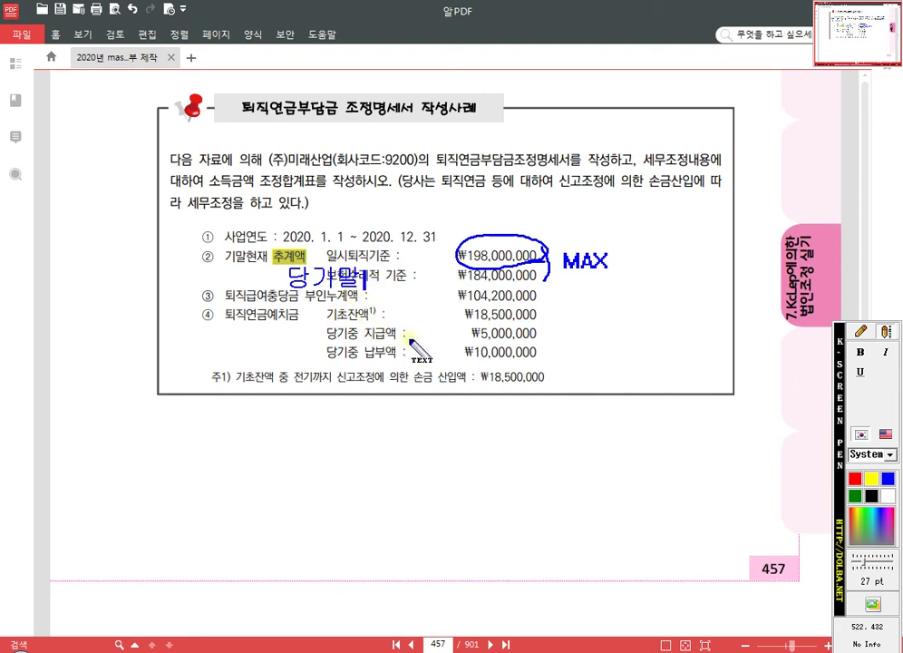
# Draw blue check marks beside the 기초잔액 amount and the 손금 산입액 amount in note 주1)
pyautogui.click(887, 332)
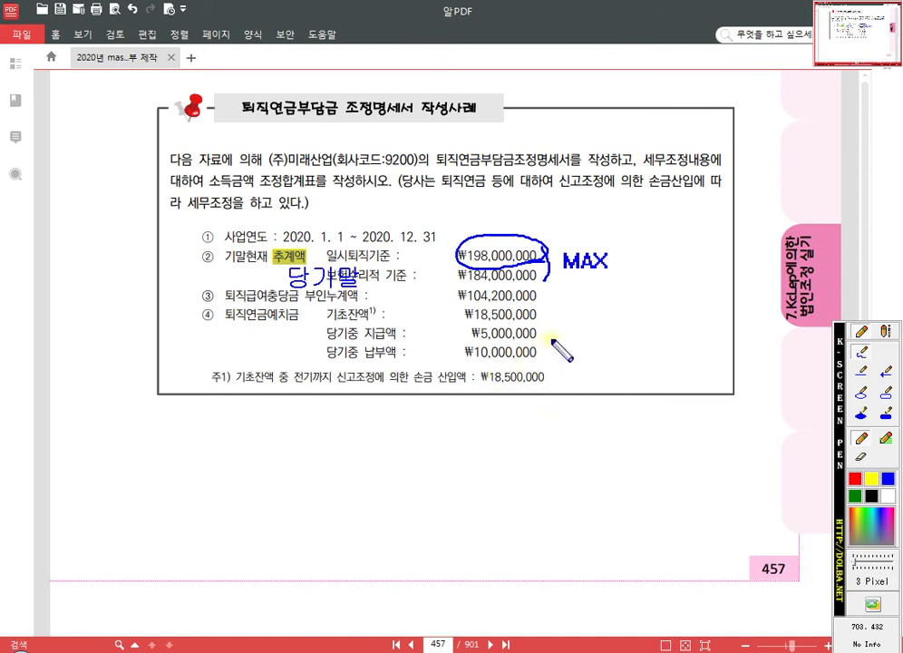
pyautogui.moveTo(537, 311); pyautogui.dragTo(545, 309)
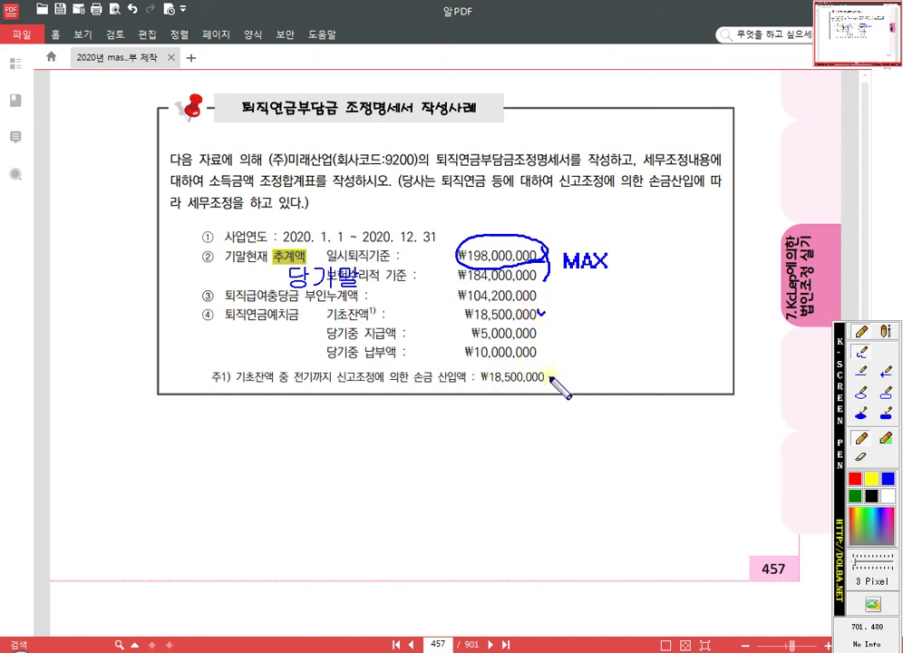
pyautogui.moveTo(548, 375); pyautogui.dragTo(555, 367)
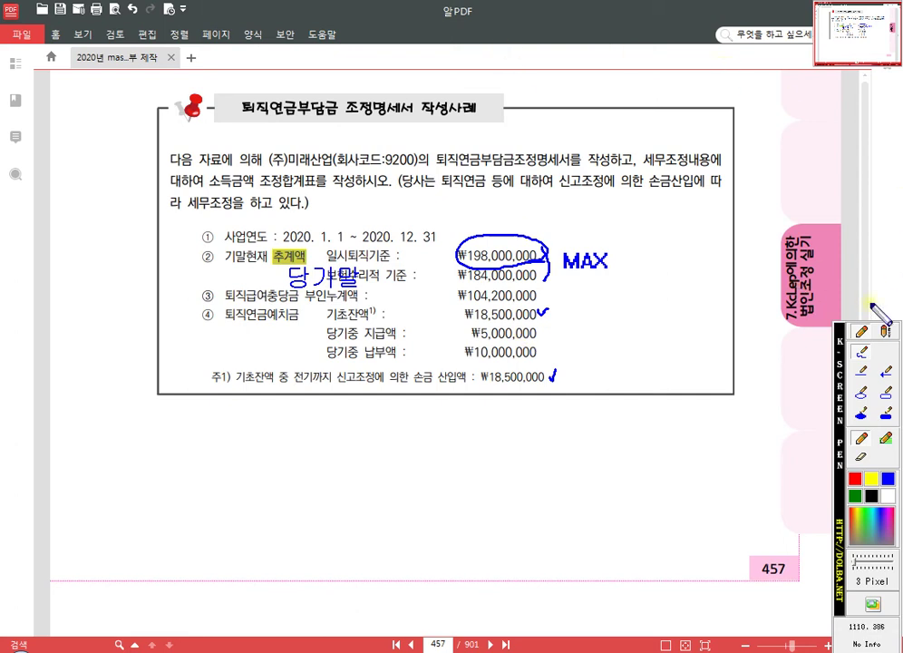
# Add a blue three-line text note reading "퇴직급여충당부채", "기말잔액" and "- 장부조회" beside the 퇴직연금예치금 amounts of item ④
pyautogui.click(886, 332)
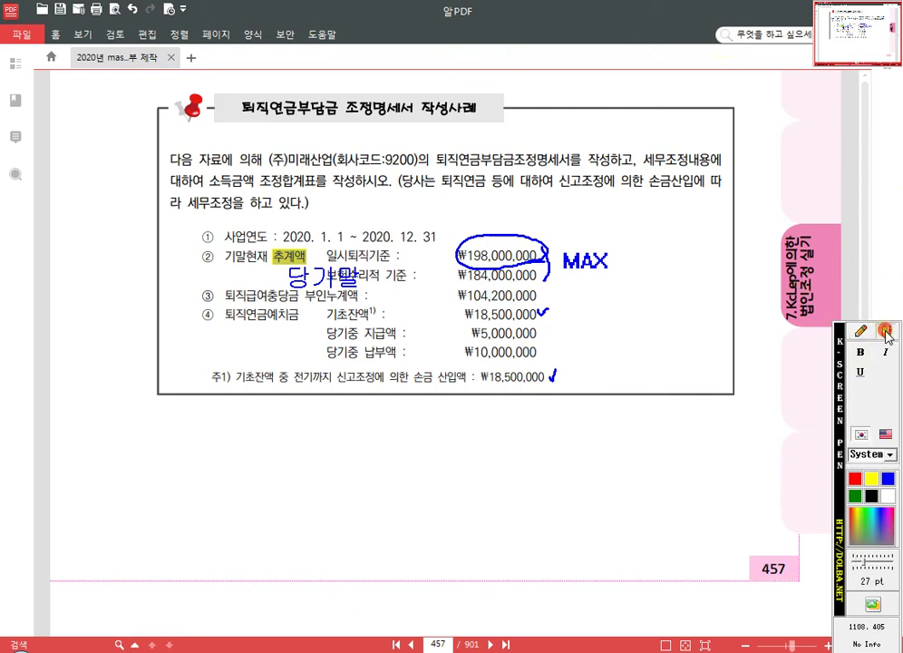
pyautogui.click(602, 322)
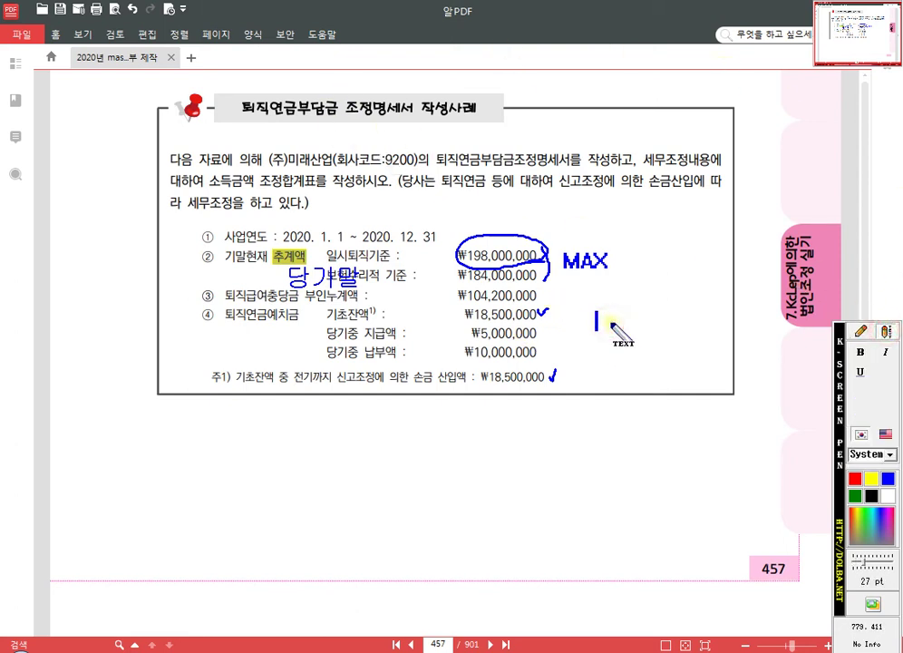
pyautogui.write('치')
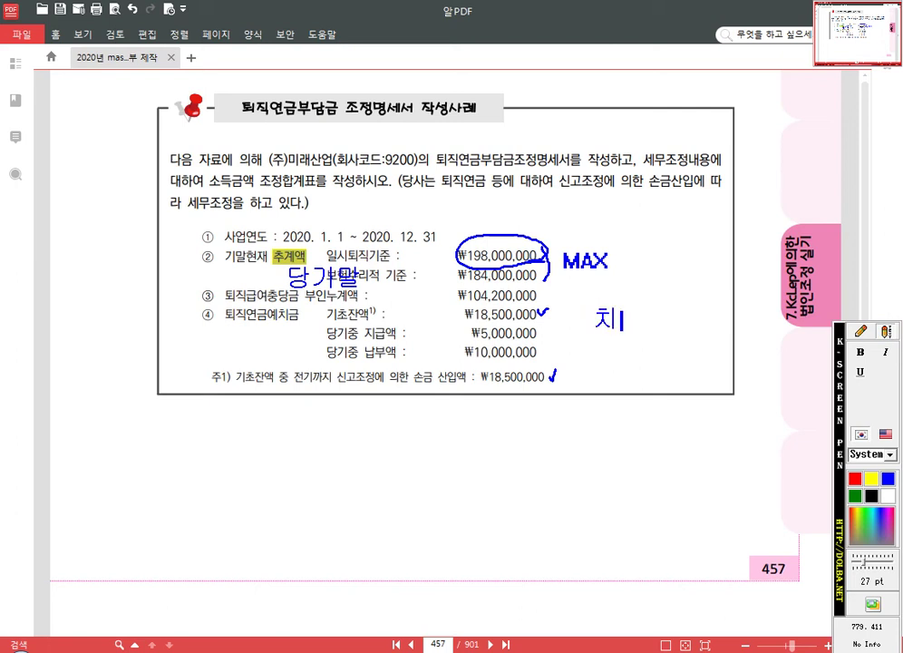
pyautogui.press('BackSpace')
pyautogui.write('퇴직급이')
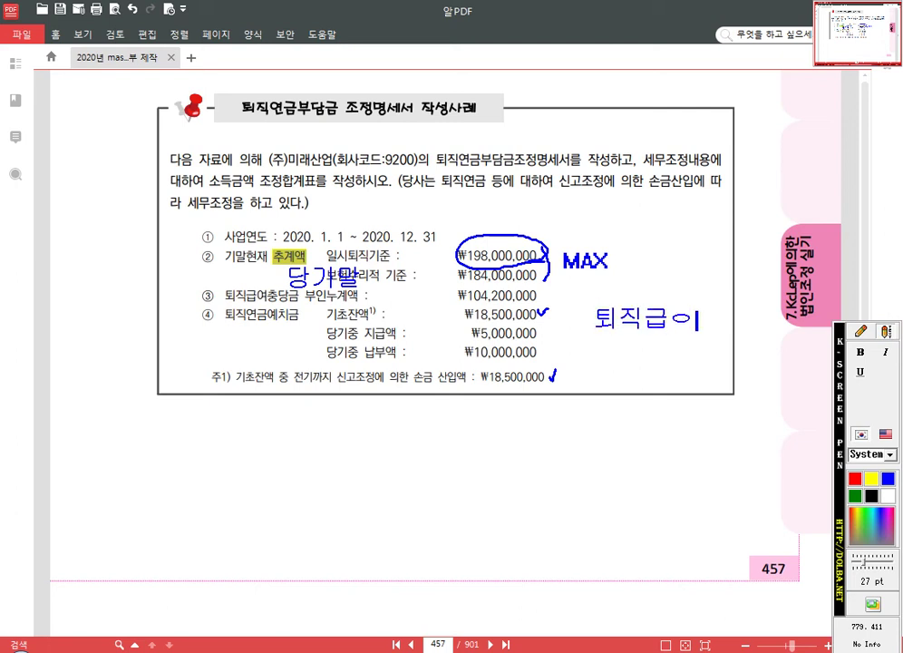
pyautogui.press('BackSpace')
pyautogui.write('여충당')
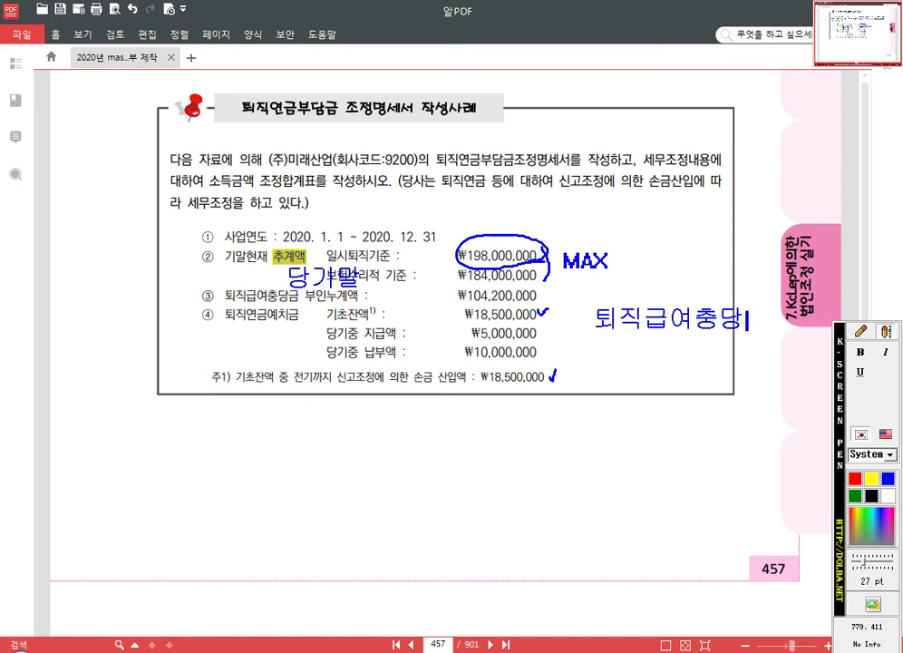
pyautogui.write('부채')
pyautogui.press('Return')
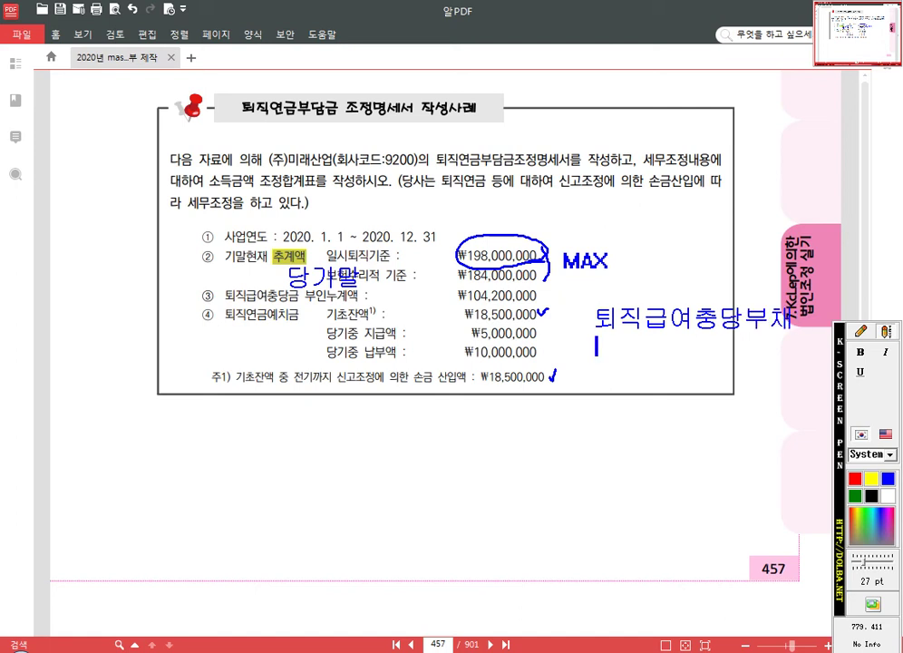
pyautogui.write('기말잔액')
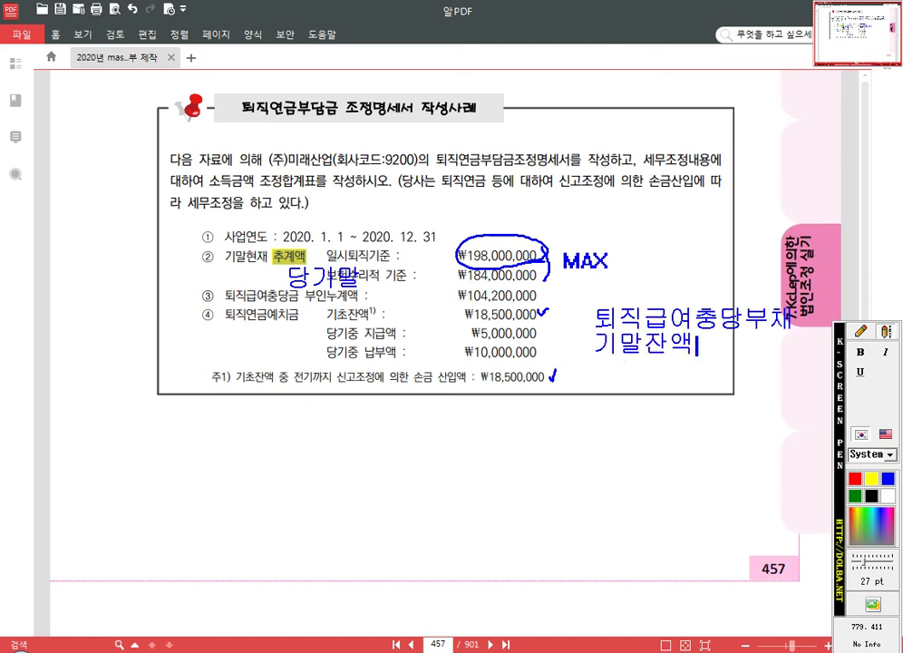
pyautogui.press('Return')
pyautogui.write('- 장부조회')
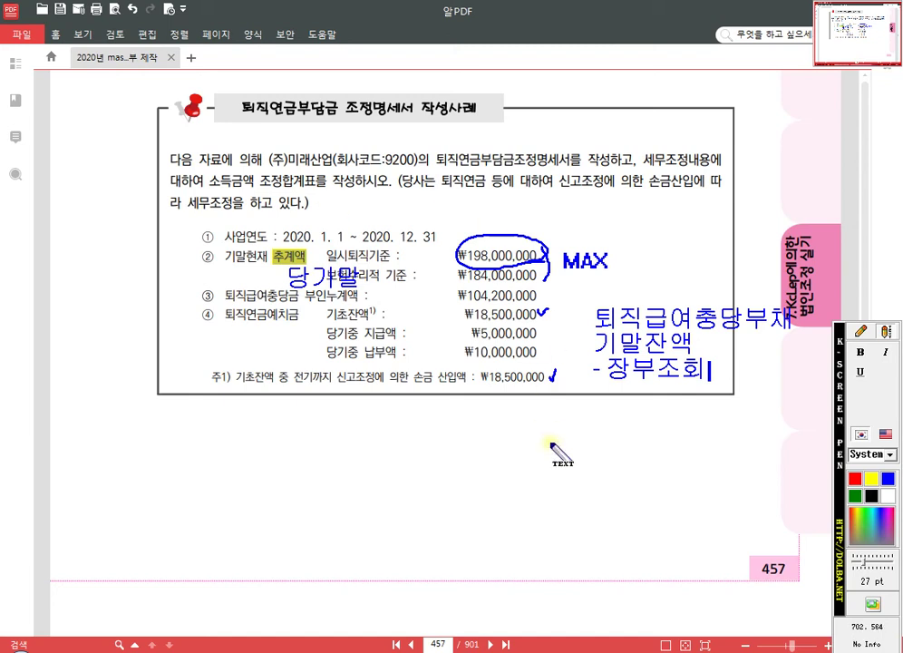
# Clear the screen annotations, switch to the KcLep form 퇴직연금부담금등조정명세서, and enter 198,000,000 as 1.퇴직급여추계액
pyautogui.press('Escape')
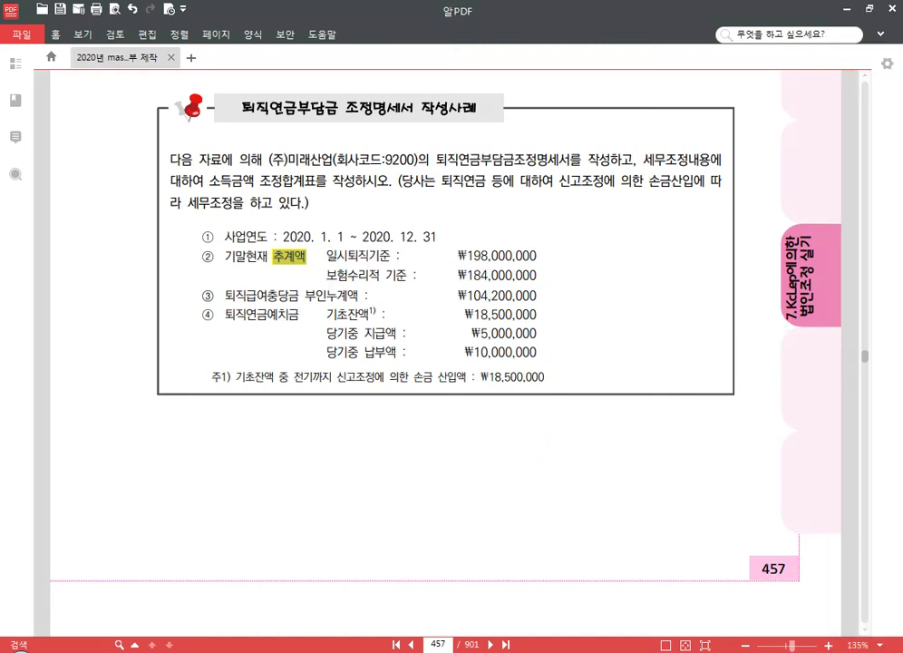
pyautogui.hotkey('alt', 'Tab')
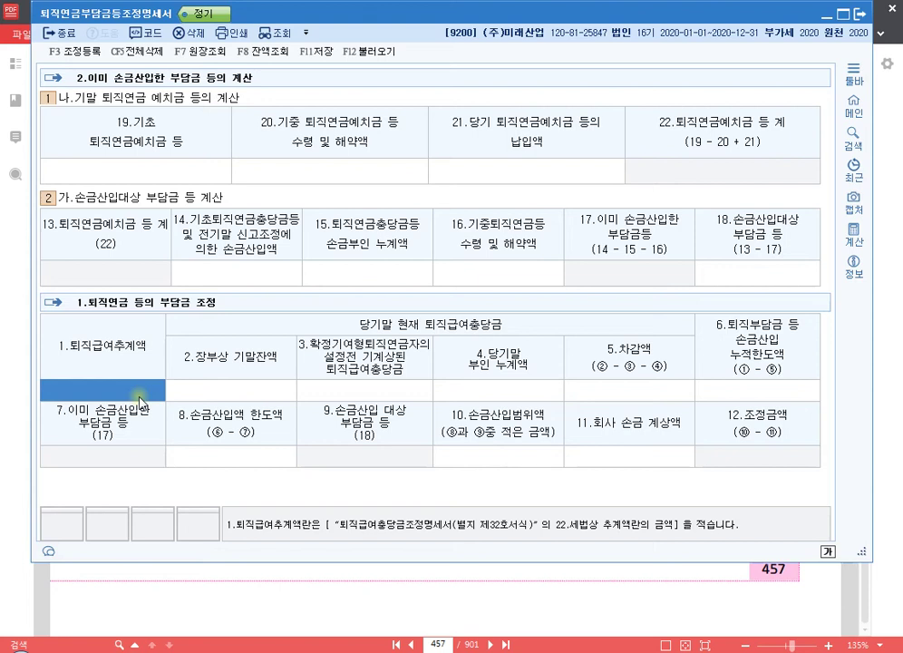
pyautogui.write('19')
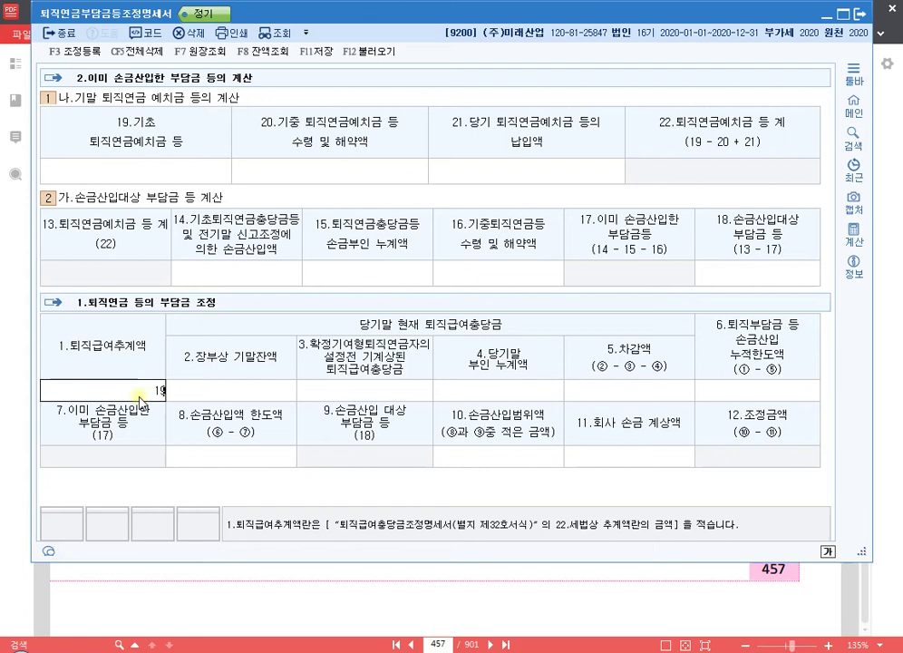
pyautogui.write('8,000,000')
pyautogui.press('Return')
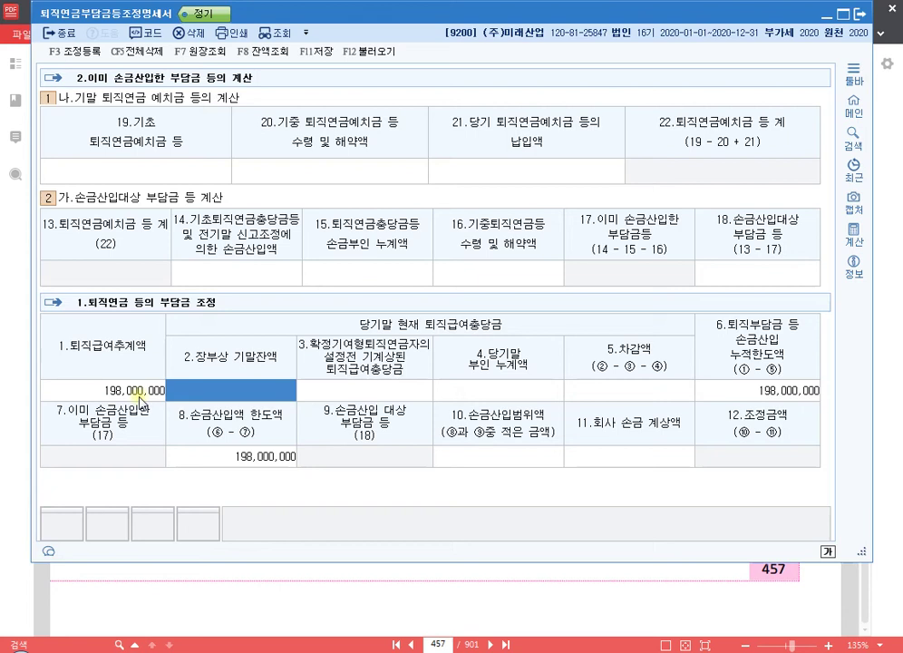
# Look up the ledger balance of account 0295 퇴직급여충당부채 with 잔액조회, and close the lookup
pyautogui.click(281, 55)
pyautogui.click(281, 55)
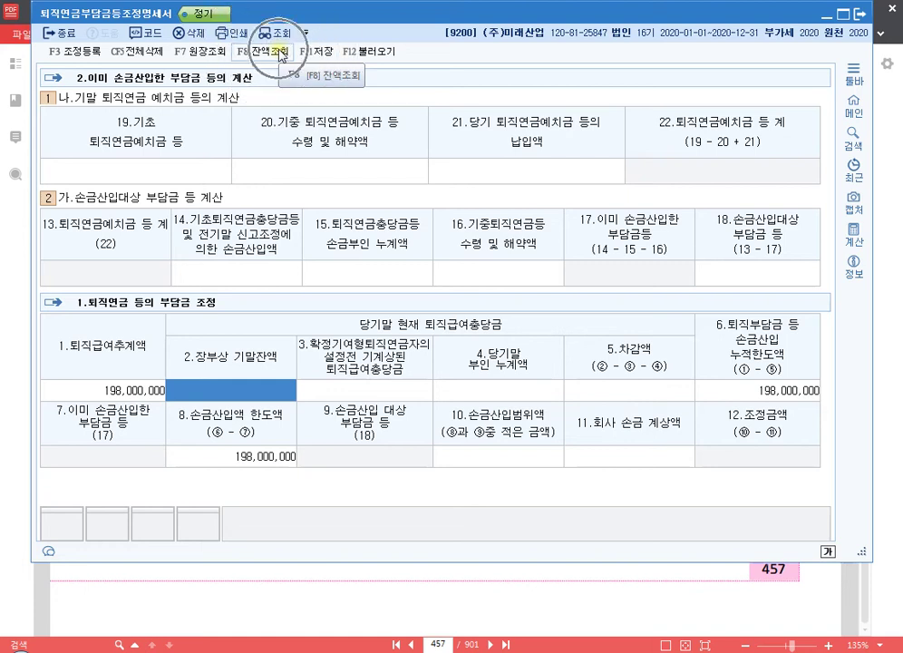
pyautogui.click(281, 54)
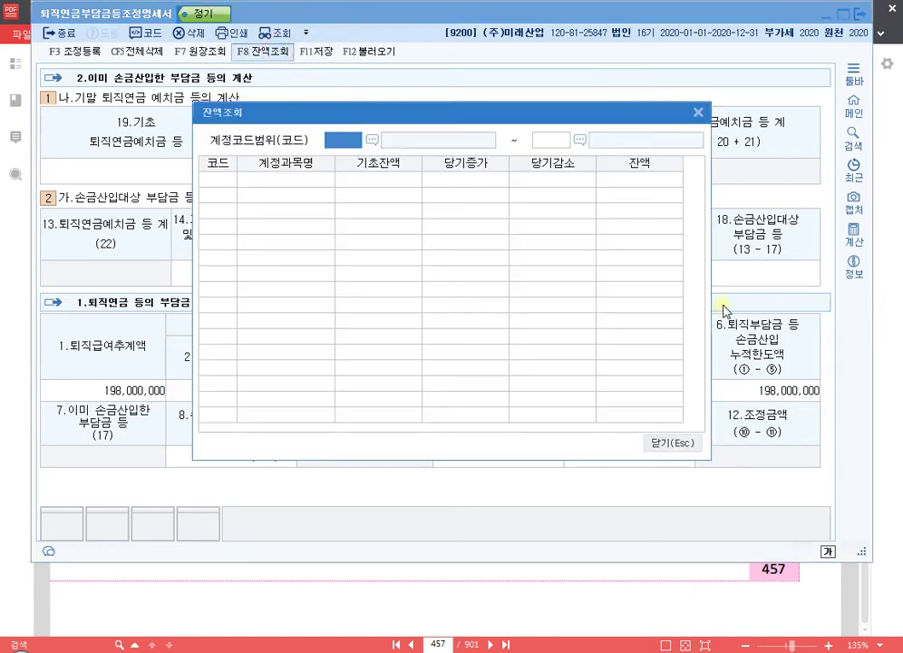
pyautogui.write('0295')
pyautogui.press('Return')
pyautogui.press('Return')
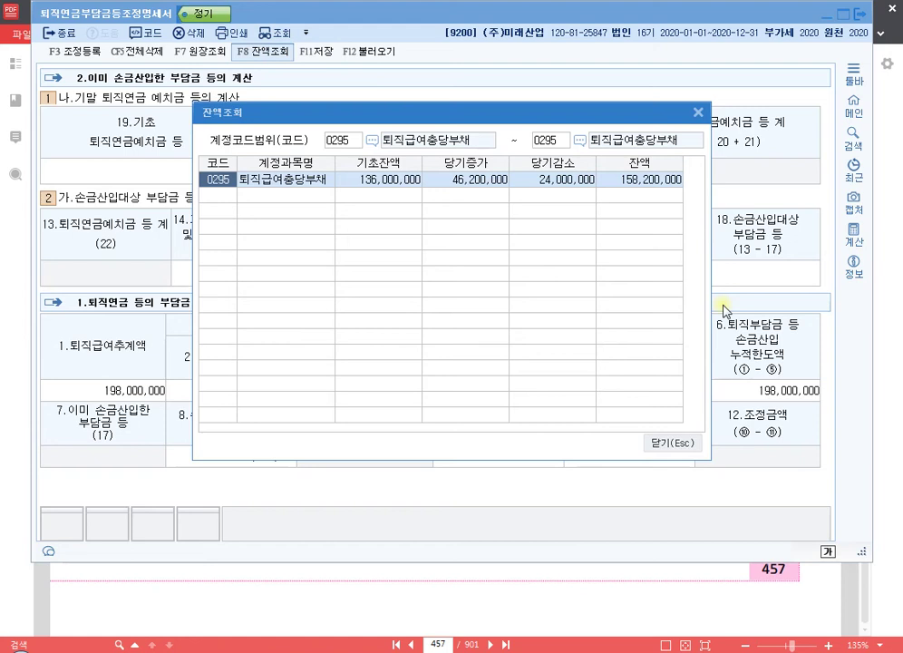
pyautogui.click(656, 187)
pyautogui.click(645, 187)
pyautogui.moveTo(605, 113); pyautogui.dragTo(625, 56)
pyautogui.click(717, 55)
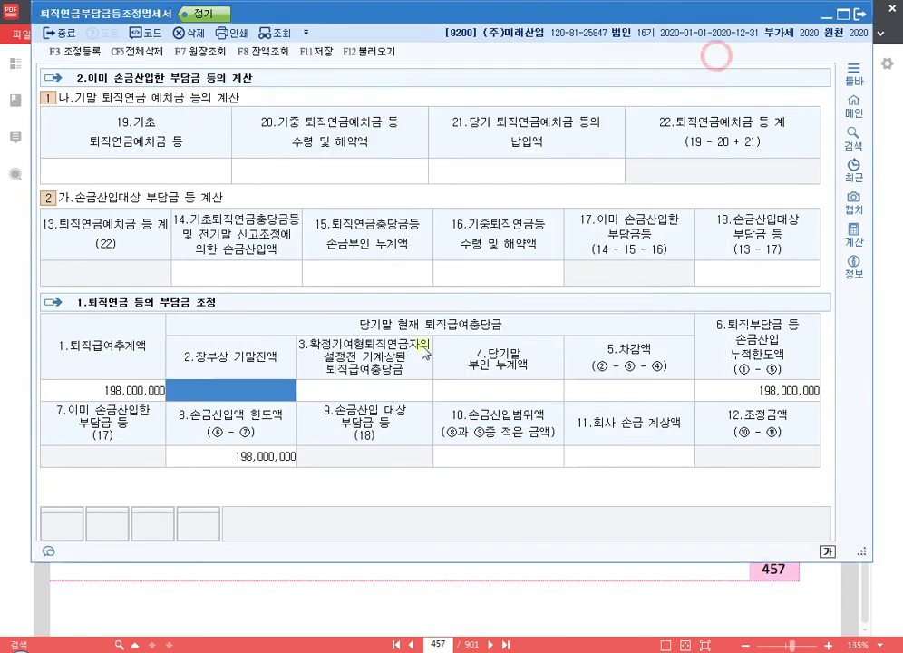
# Enter 158,200,000 as 2.장부상 기말잔액 and 104,200,000 as 4.당기말 부인 누계액
pyautogui.write('158200000')
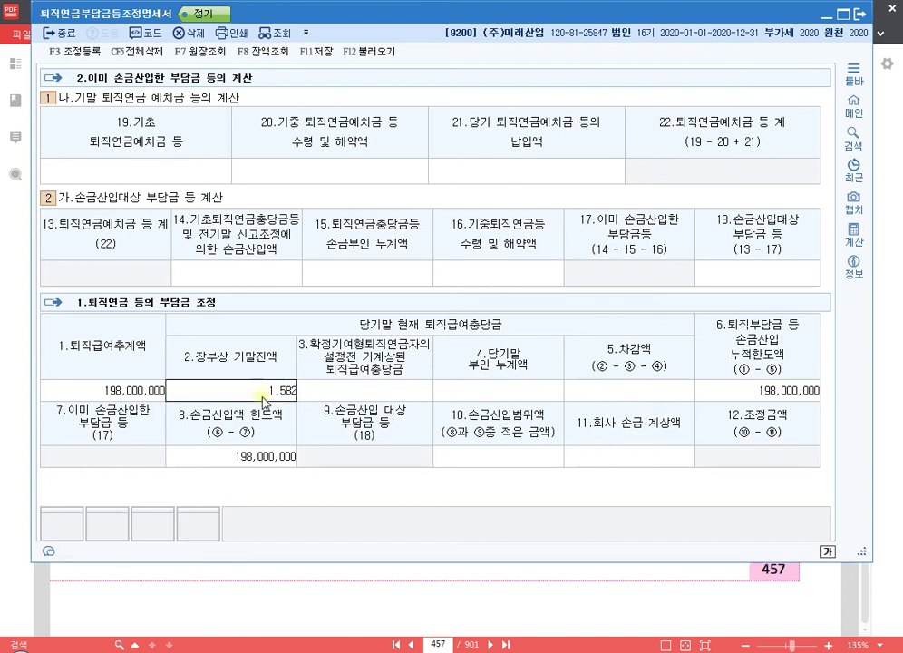
pyautogui.press('Return')
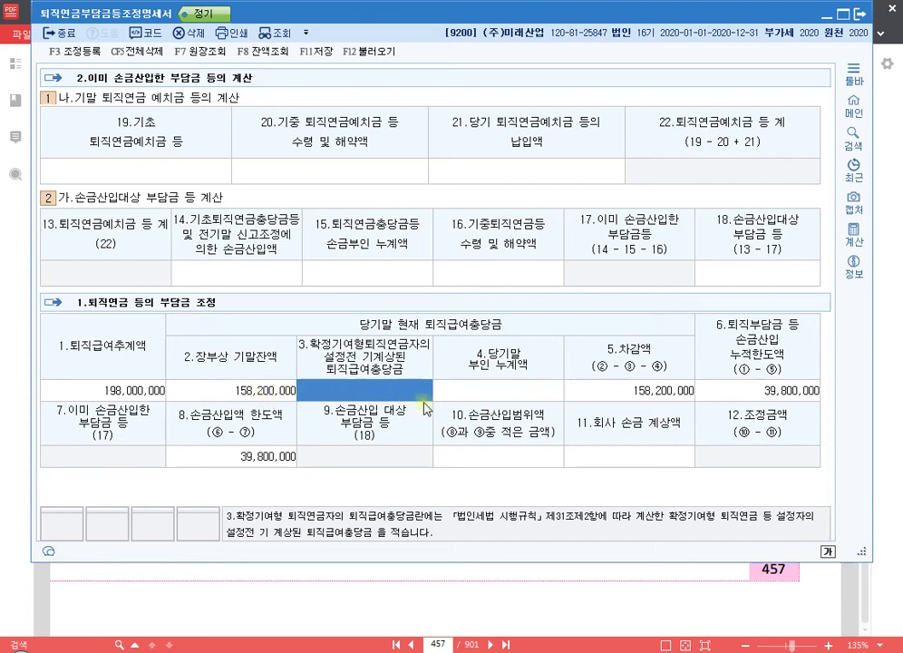
pyautogui.click(544, 392)
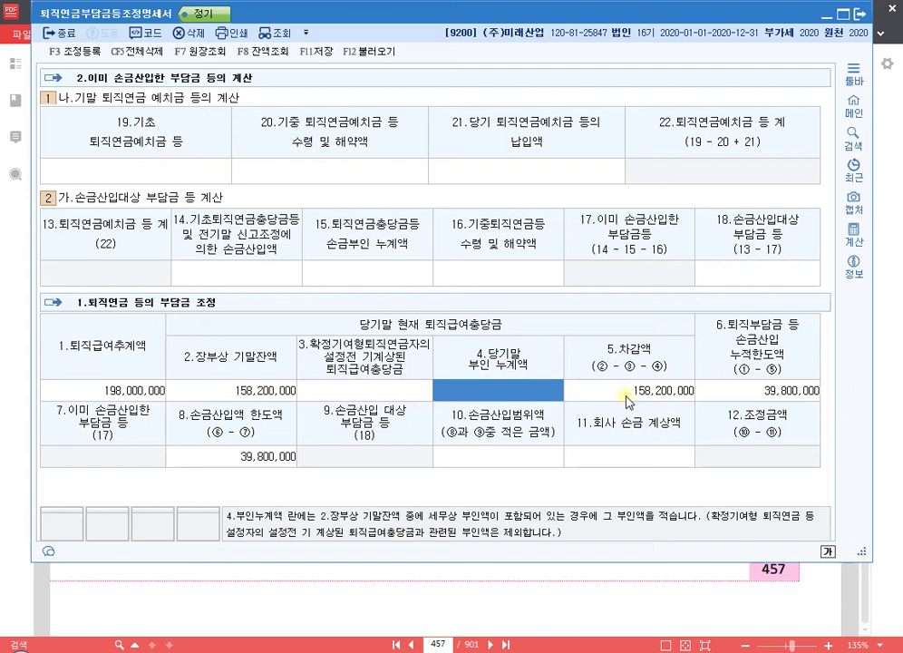
pyautogui.write('10')
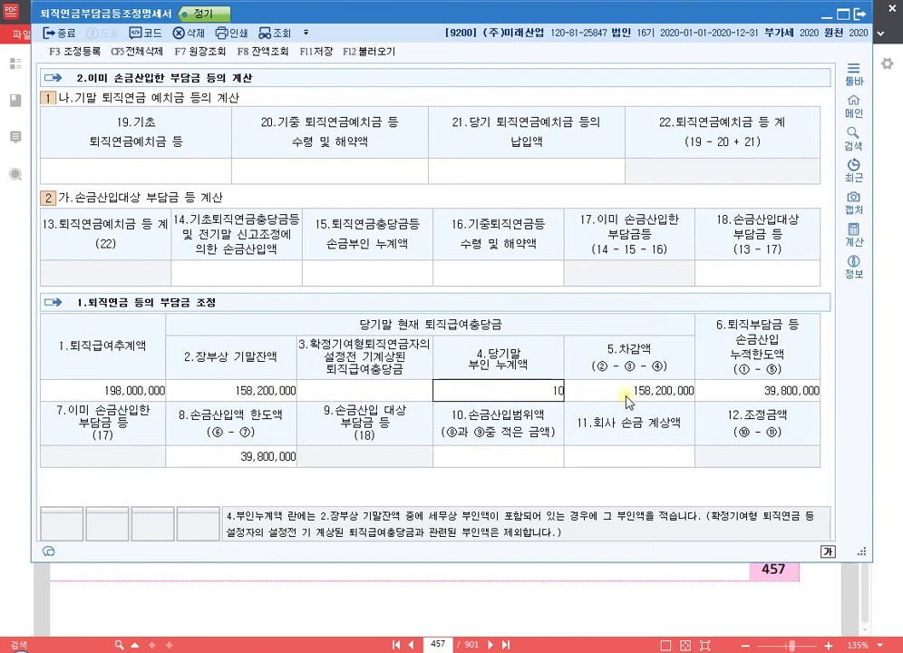
pyautogui.write('4,200,000')
pyautogui.press('Return')
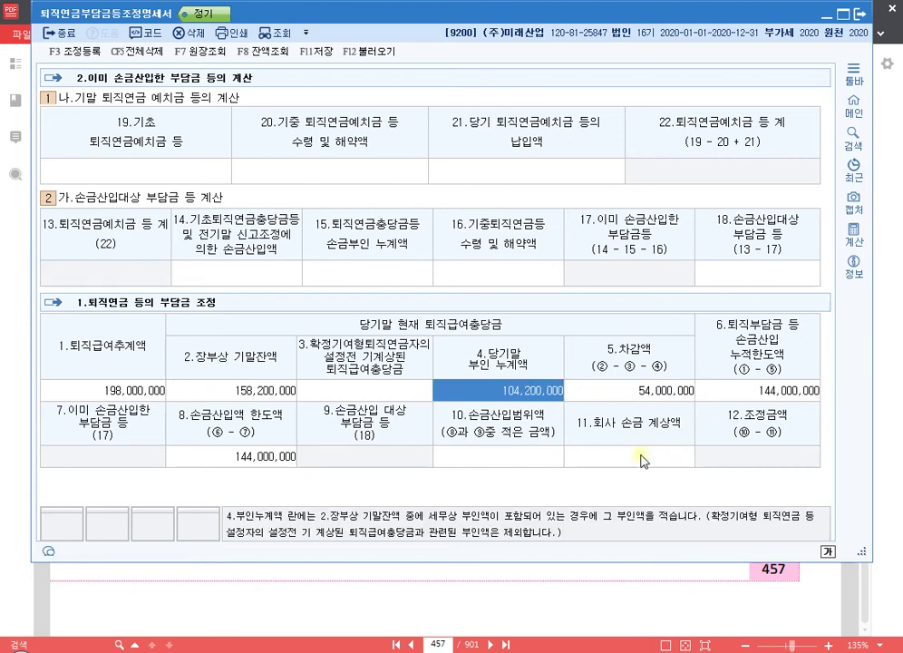
pyautogui.click(543, 391)
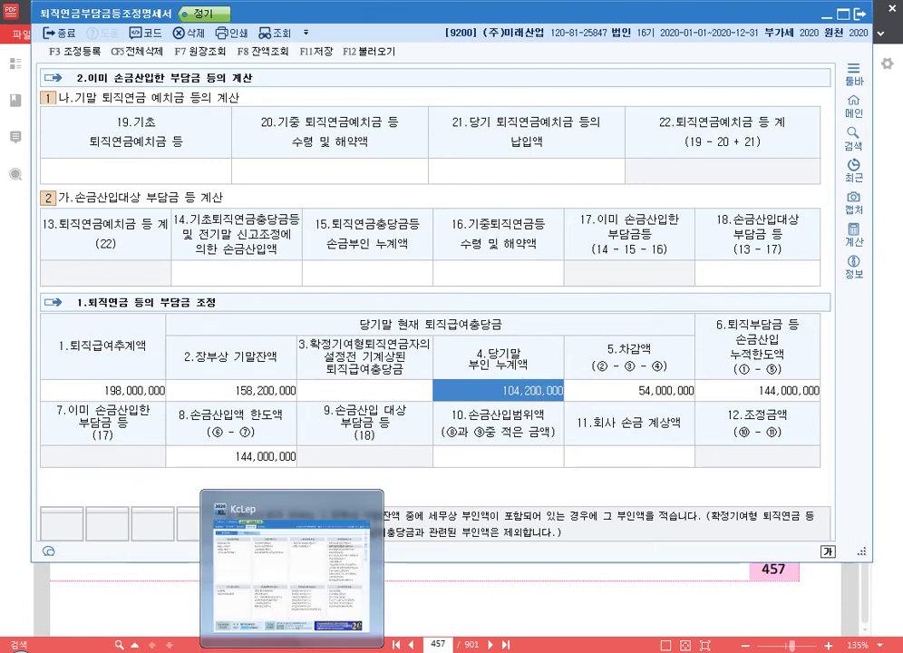
# Bring up the 퇴직급여충당금조정명세서, open its calculator, and add the 기초 충당금 부인누계액 of 58,000,000 as the first amount
pyautogui.click(290, 651)
pyautogui.click(692, 122)
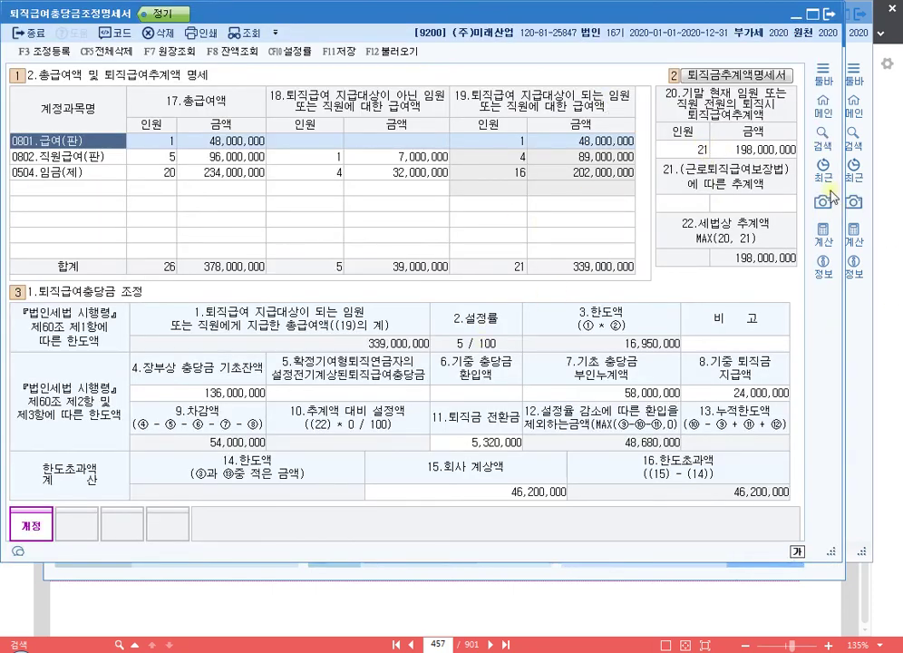
pyautogui.click(823, 232)
pyautogui.moveTo(347, 93); pyautogui.dragTo(296, 46)
pyautogui.click(646, 395)
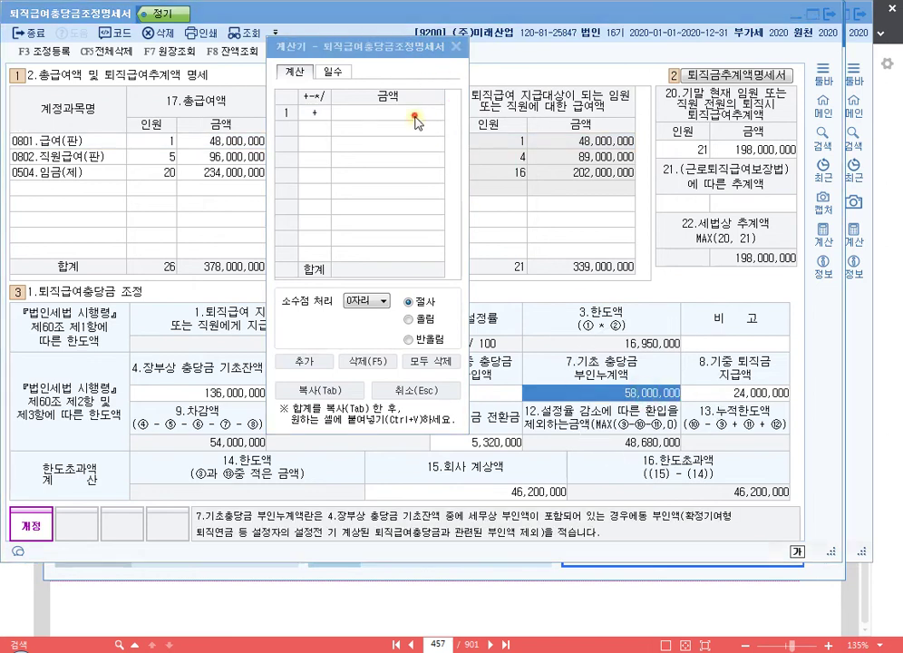
pyautogui.click(414, 113)
pyautogui.write('58,000,000')
pyautogui.press('Return')
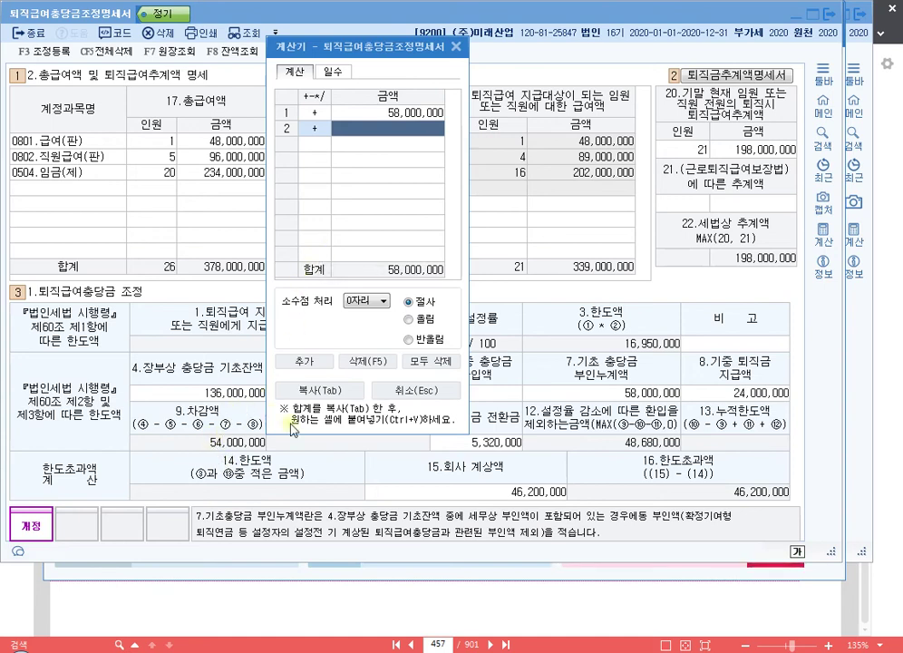
# Add the 회사 계상액 of 46,200,000 as the calculator's second amount, check the sum against the form, and close the calculator
pyautogui.click(518, 493)
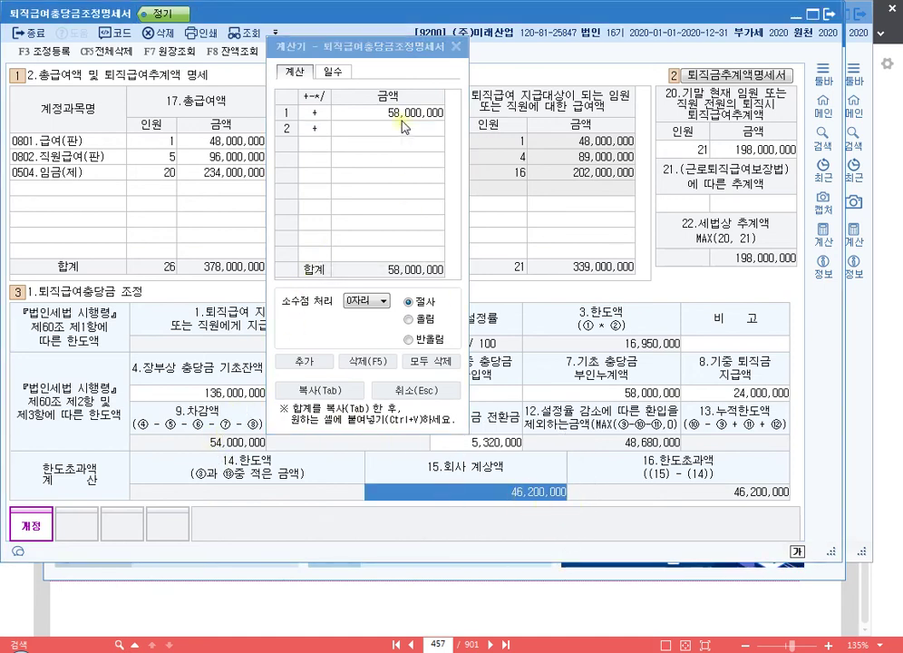
pyautogui.click(406, 128)
pyautogui.write('46200000')
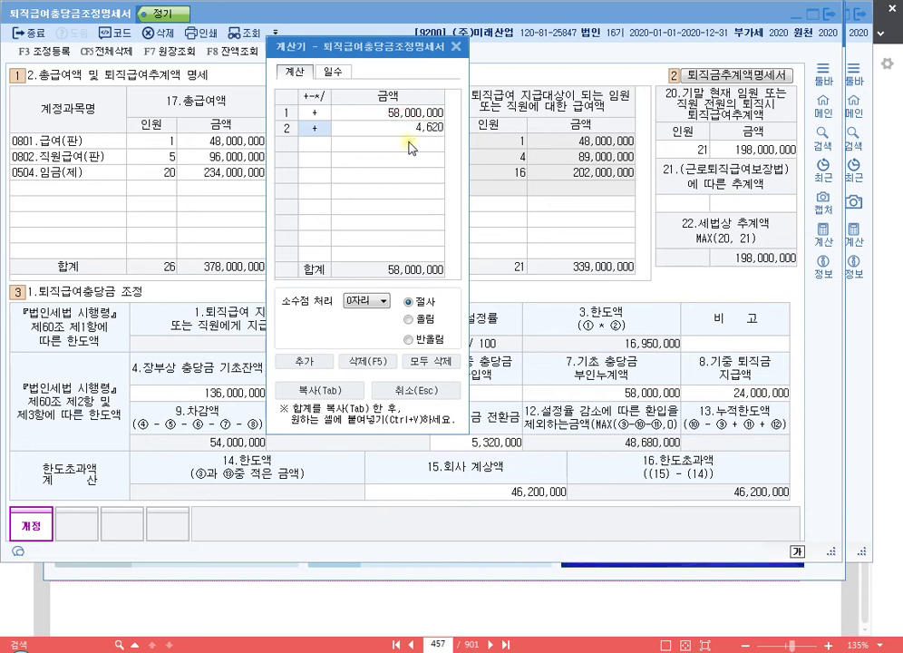
pyautogui.press('Return')
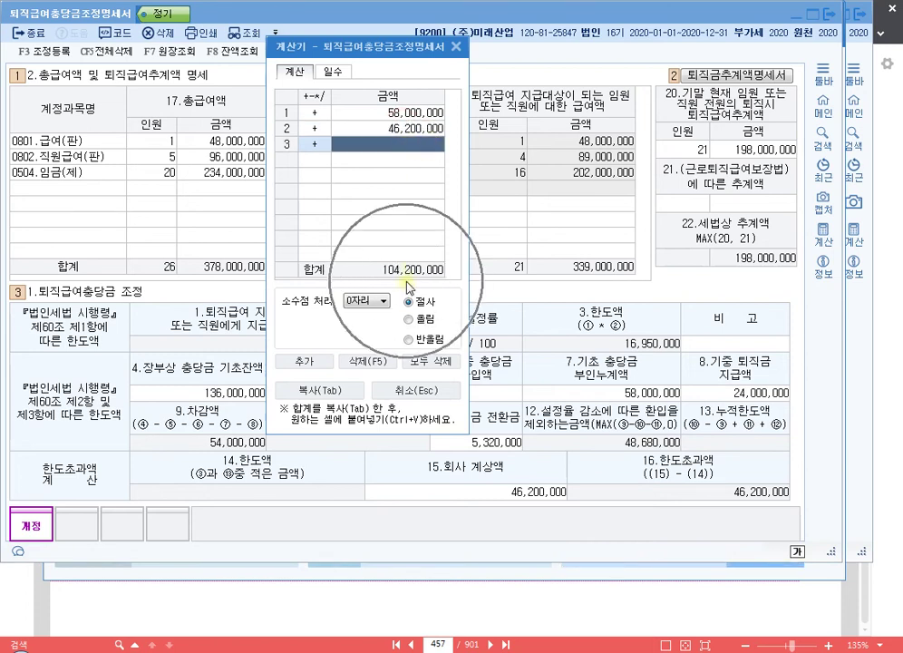
pyautogui.click(522, 491)
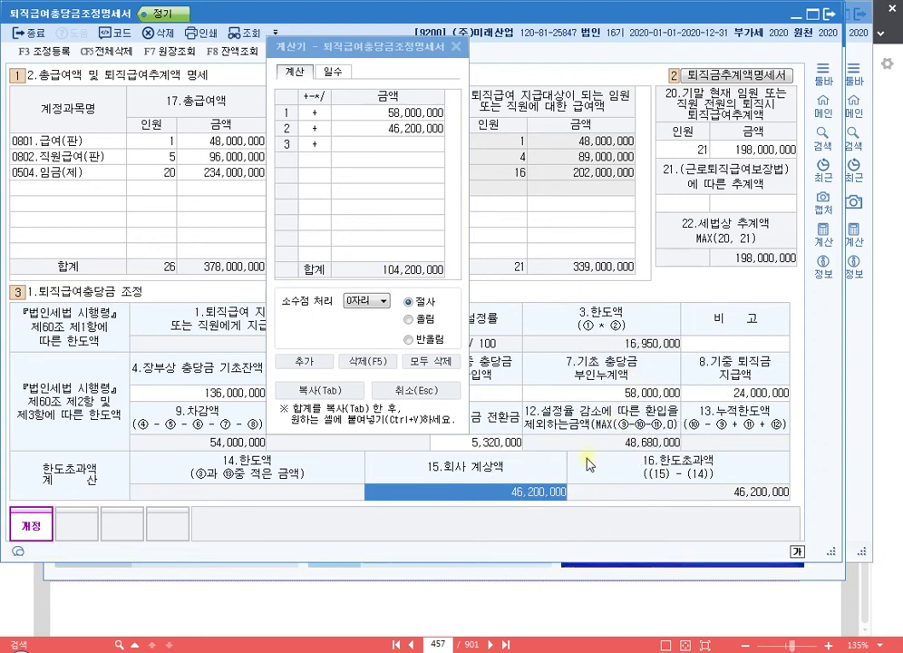
pyautogui.click(205, 441)
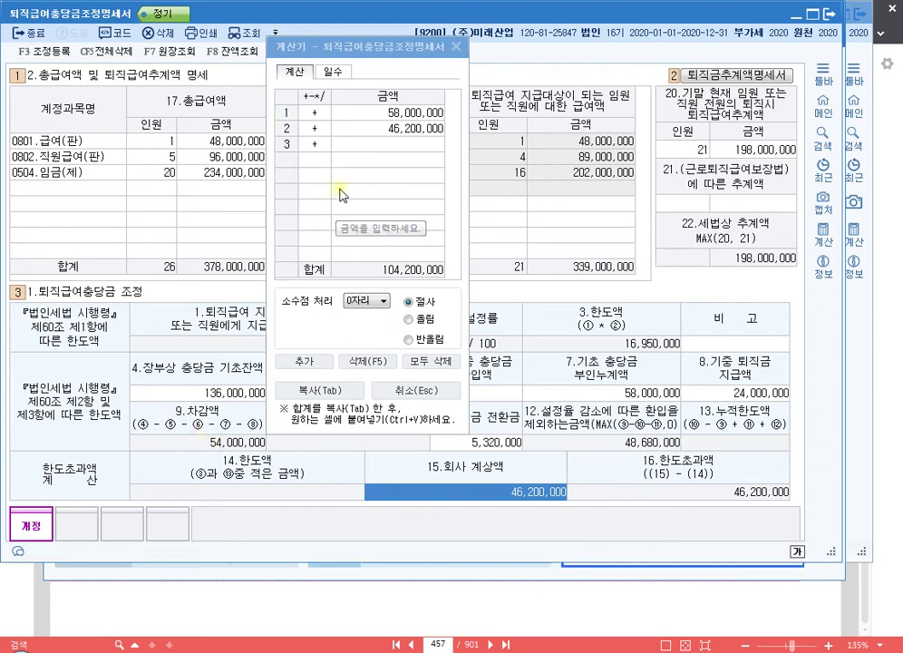
pyautogui.click(456, 47)
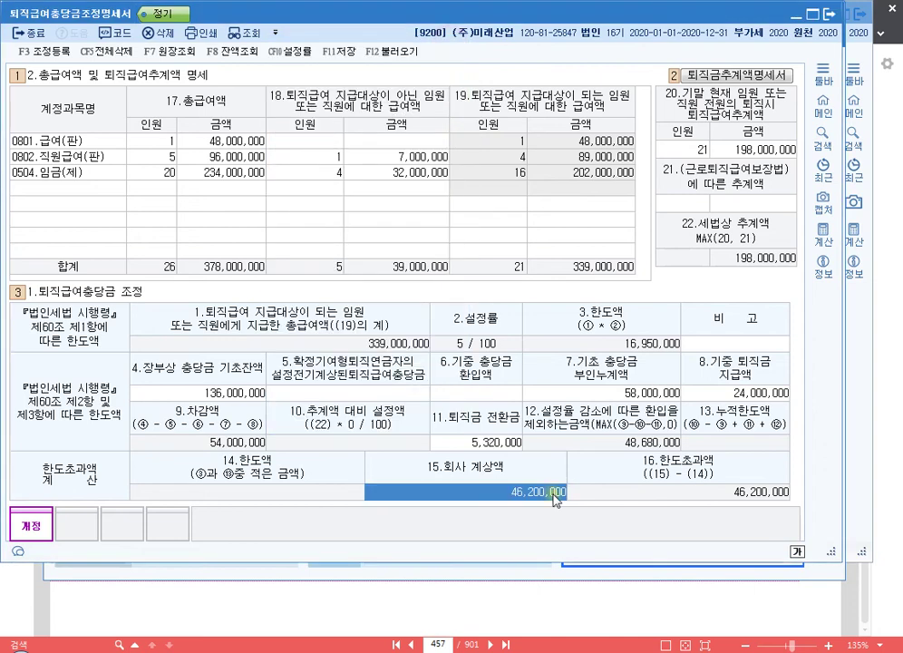
# Return to the 퇴직연금부담금등조정명세서 and enter 18,500,000 as item 19, 5,000,000 as item 20 and 10,000,000 as item 21
pyautogui.click(396, 652)
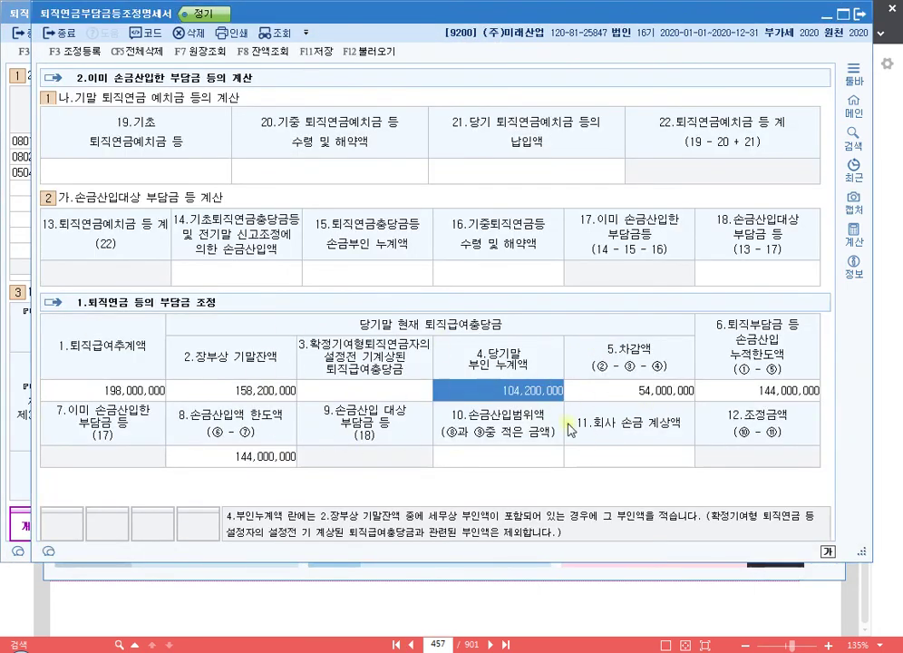
pyautogui.click(187, 169)
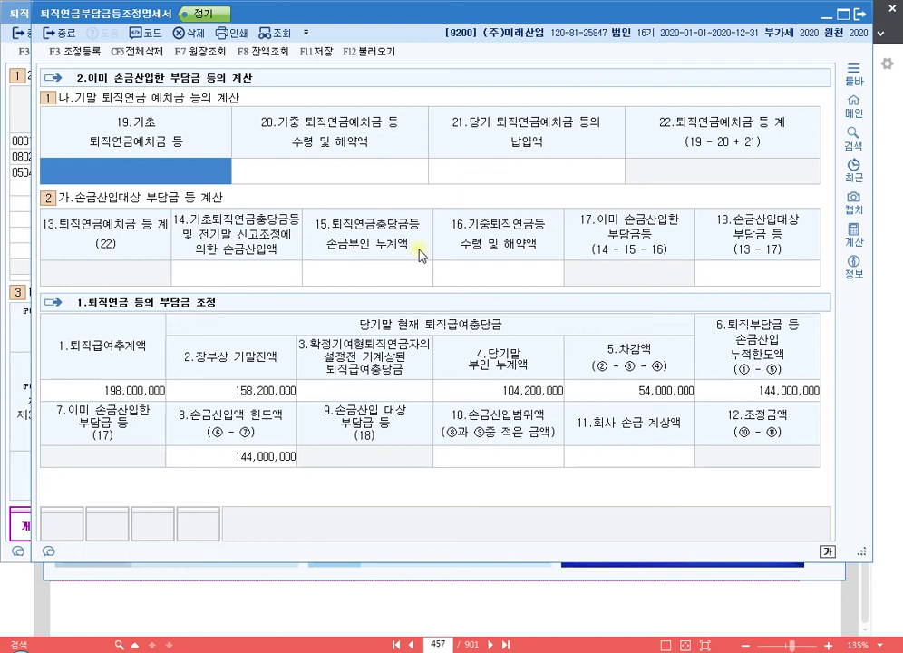
pyautogui.write('18500000')
pyautogui.press('Return')
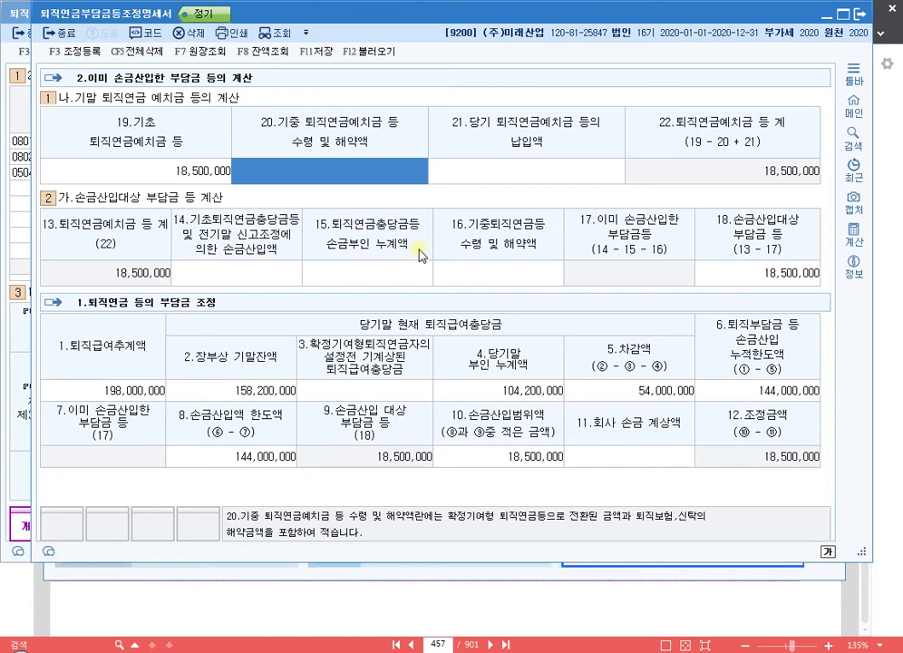
pyautogui.write('5000000')
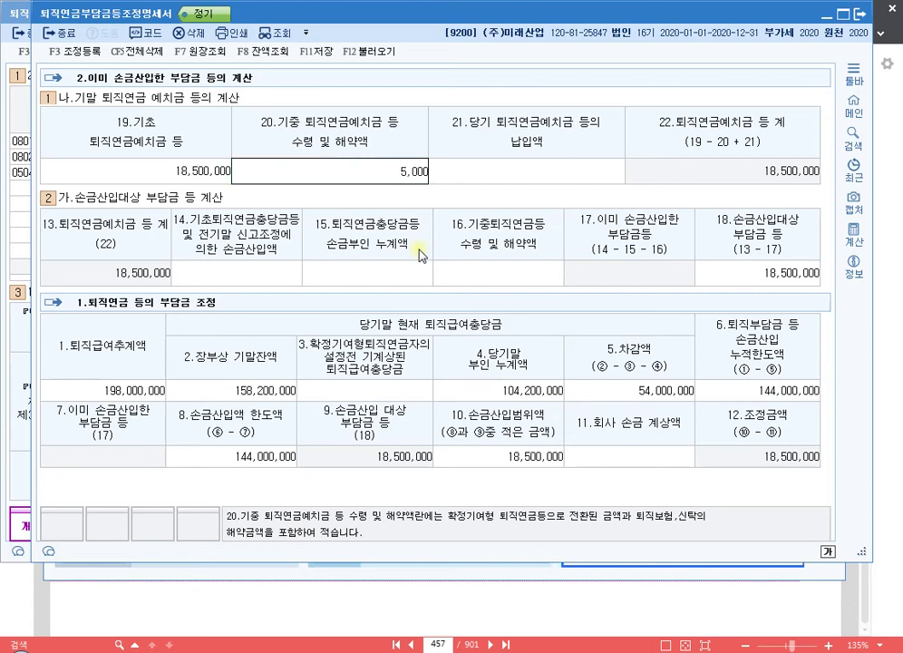
pyautogui.press('Return')
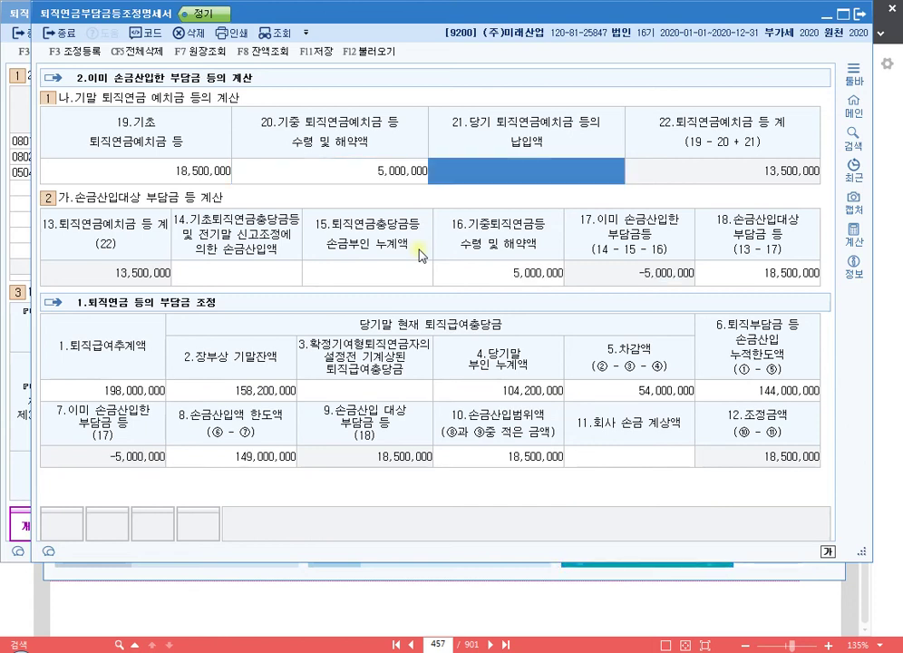
pyautogui.write('10000000')
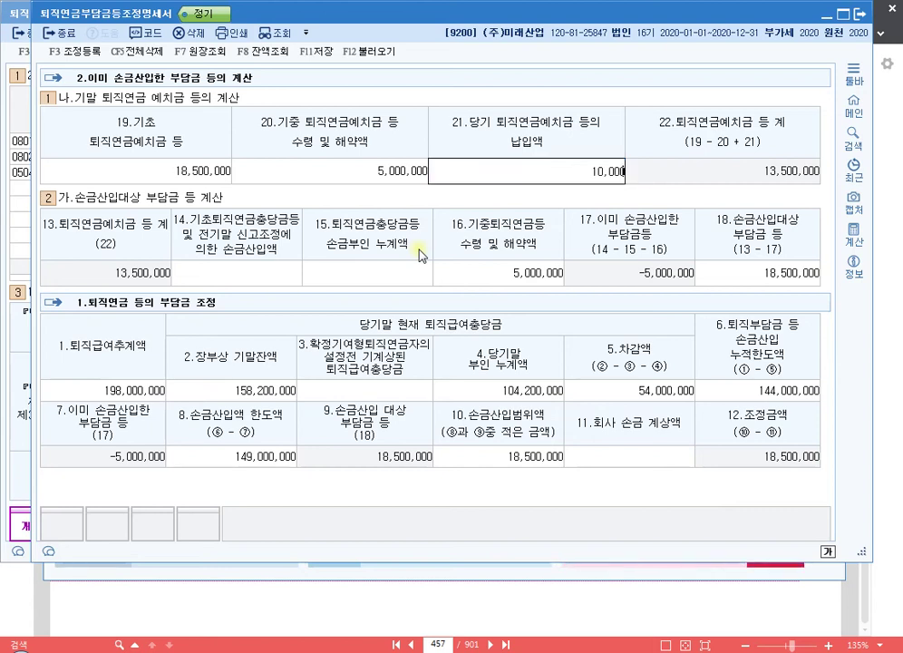
pyautogui.press('Return')
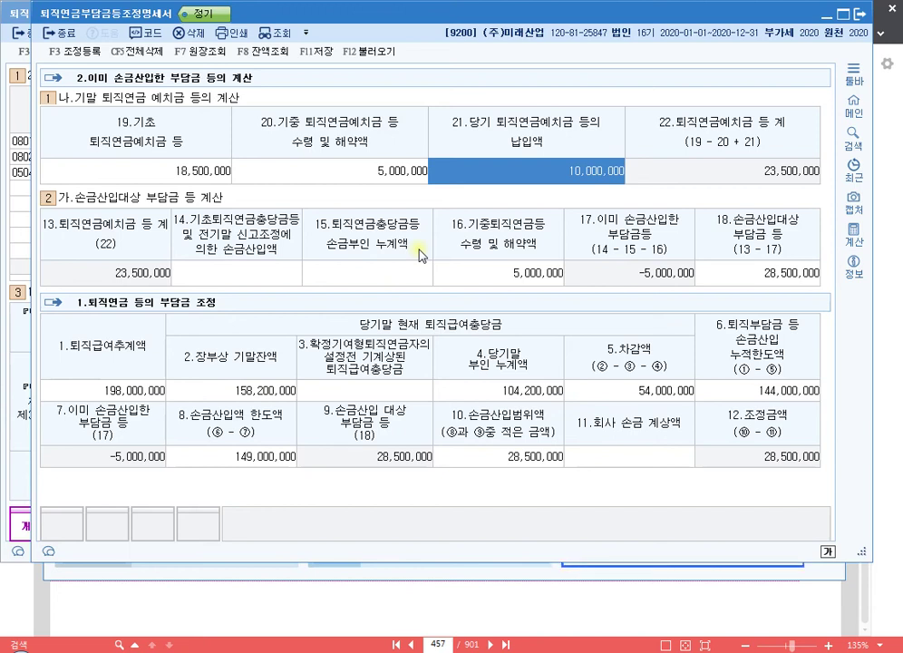
# Switch to the textbook in 알PDF and highlight "전기까지 신고조정에 의한 손금 산입액 : ₩18,500,000" in note 주1)
pyautogui.click(272, 275)
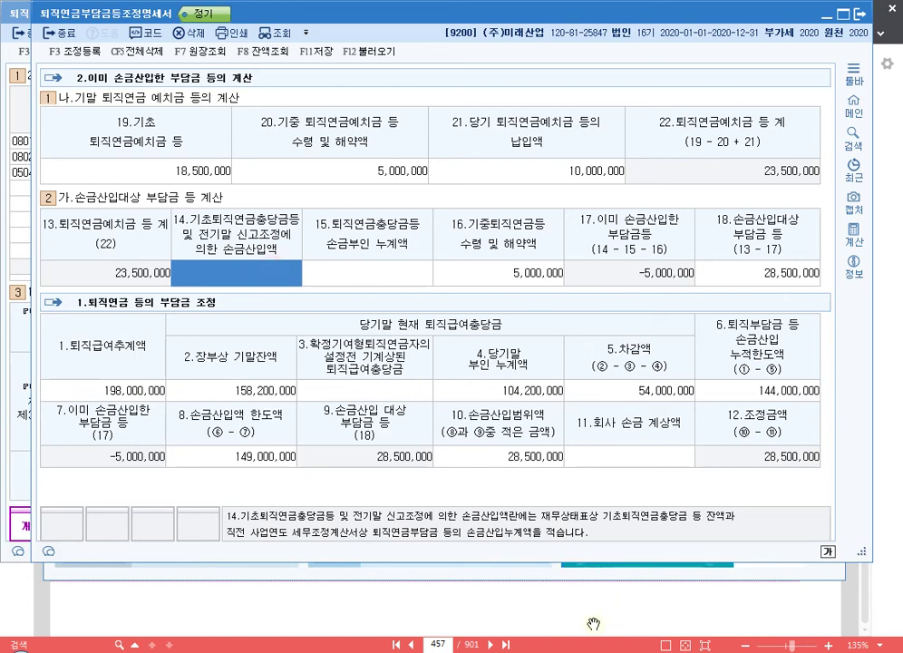
pyautogui.hotkey('alt', 'Tab')
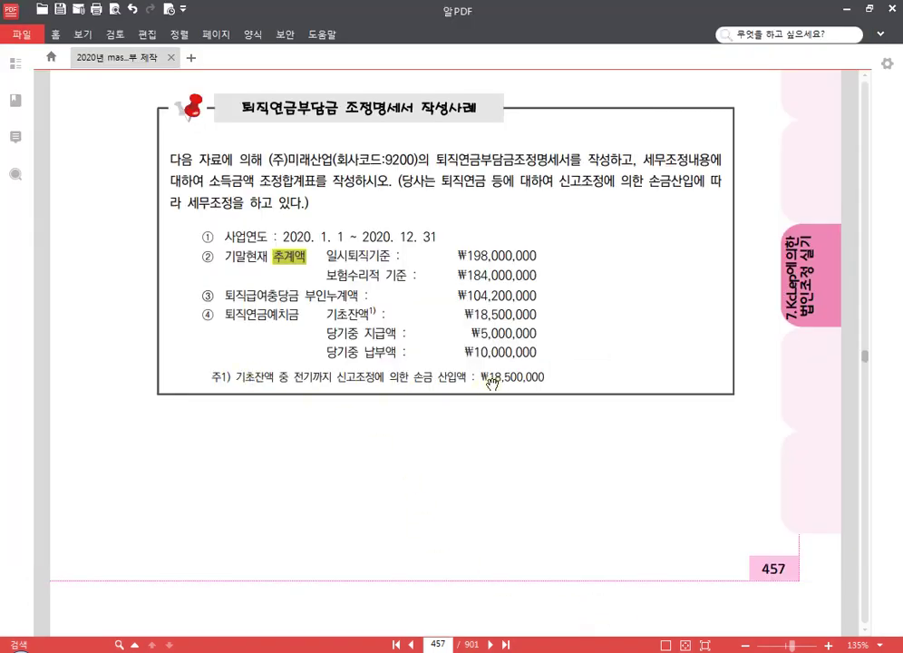
pyautogui.moveTo(297, 377); pyautogui.dragTo(548, 378)
pyautogui.click(559, 360)
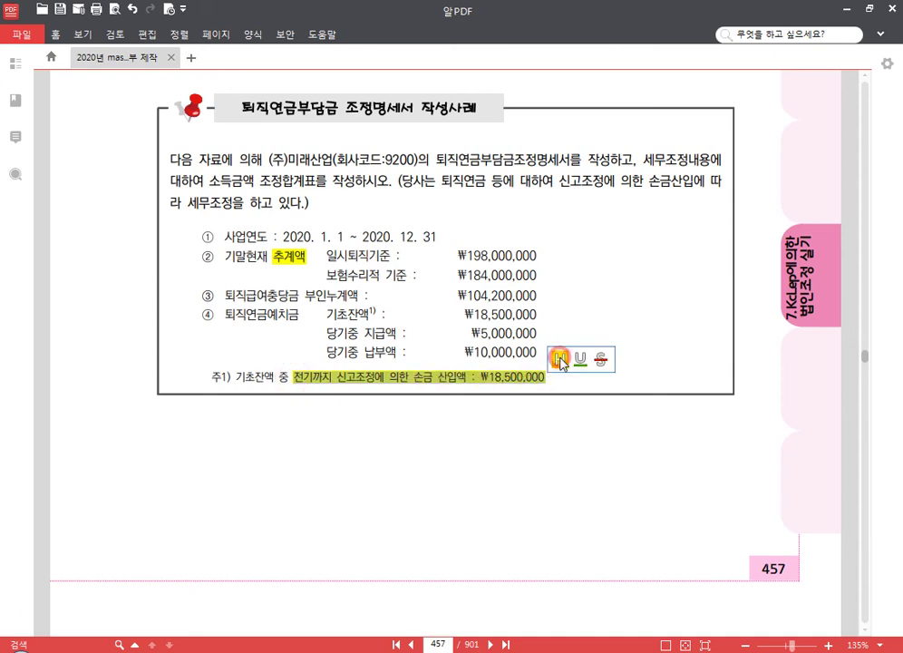
pyautogui.click(262, 374)
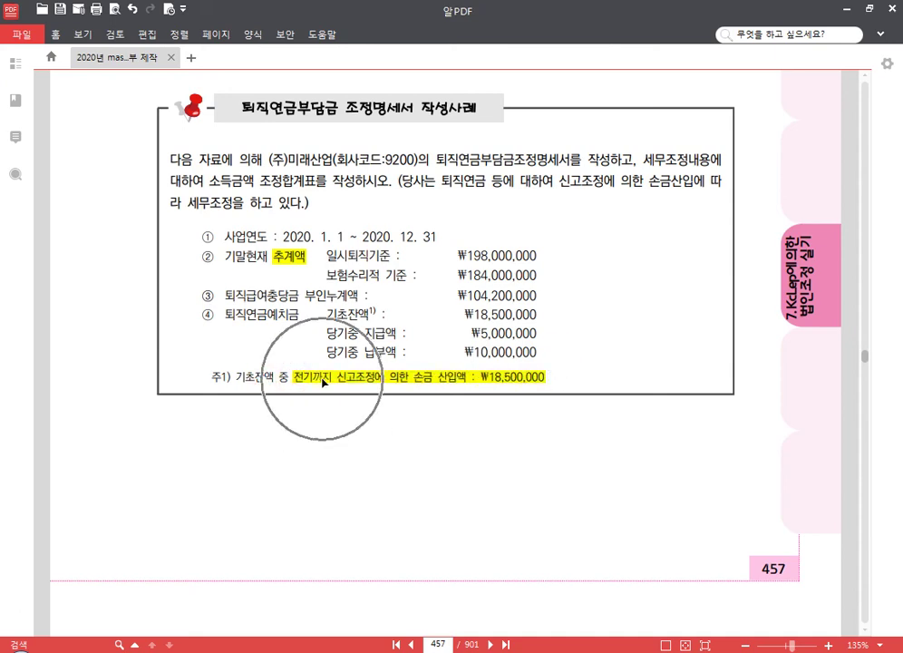
# Switch back to KcLep and enter 18,500,000 as 14.기초퇴직연금충당금등 및 전기말 신고조정에 의한 손금산입액
pyautogui.hotkey('alt', 'Tab')
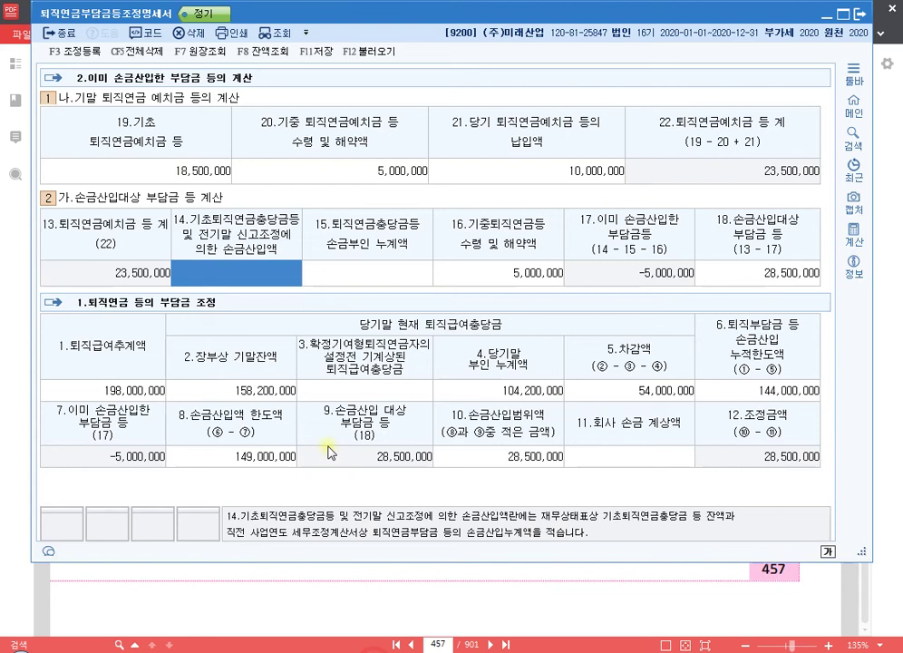
pyautogui.click(249, 276)
pyautogui.write('1')
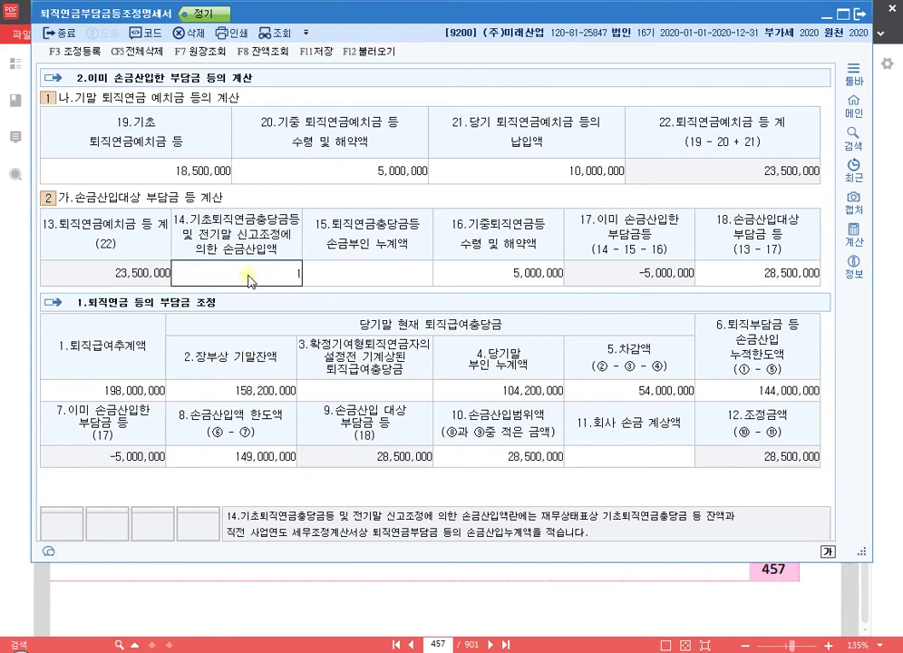
pyautogui.write('8,500,000')
pyautogui.press('Return')
pyautogui.click(249, 278)
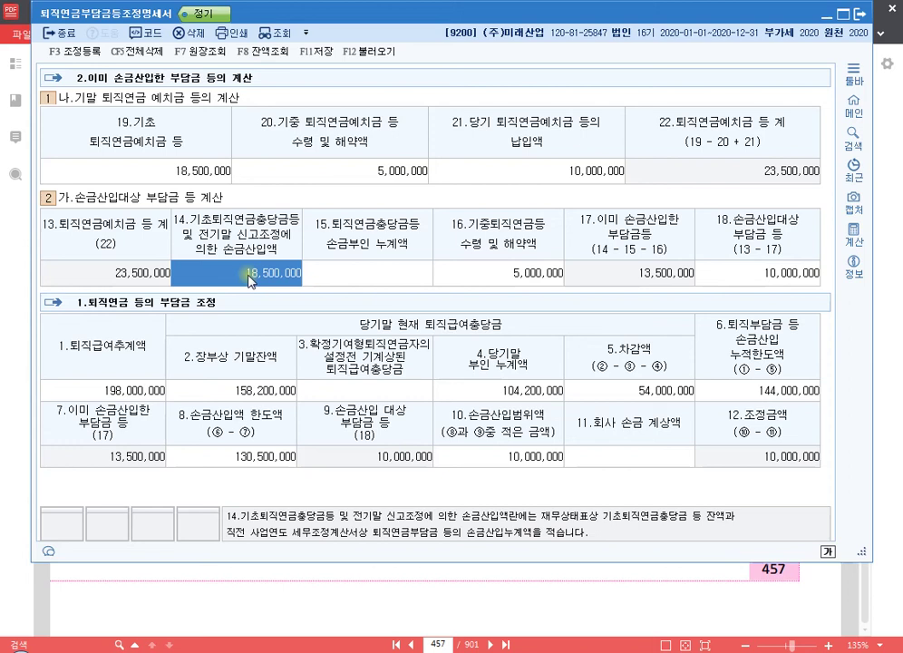
# Compare items 20, 16 and 11, frame 12.조정금액 and 16.기중퇴직연금등 수령 및 해약액 in blue with the screen pen, and clear the marks
pyautogui.click(399, 172)
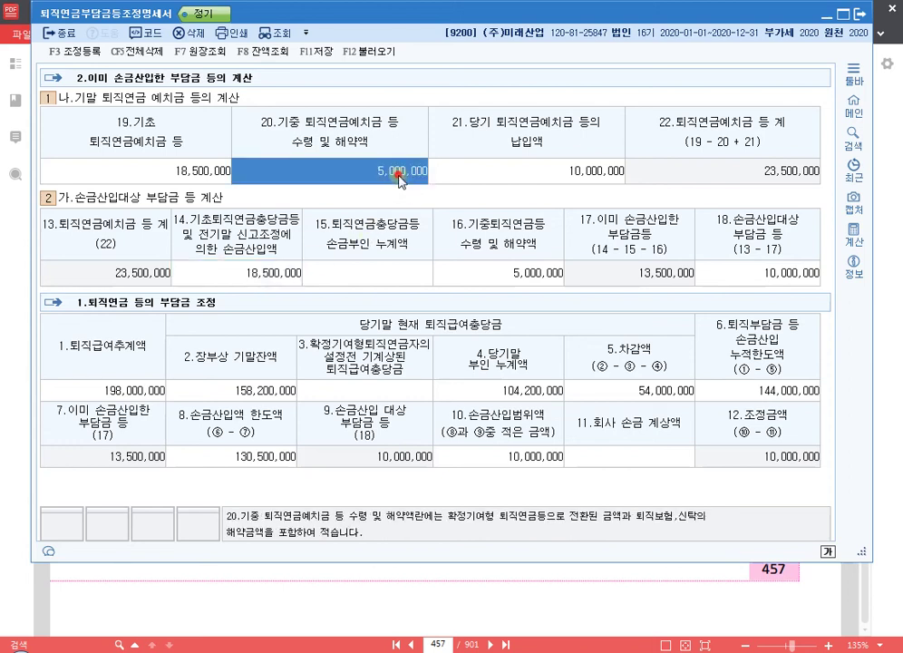
pyautogui.click(539, 273)
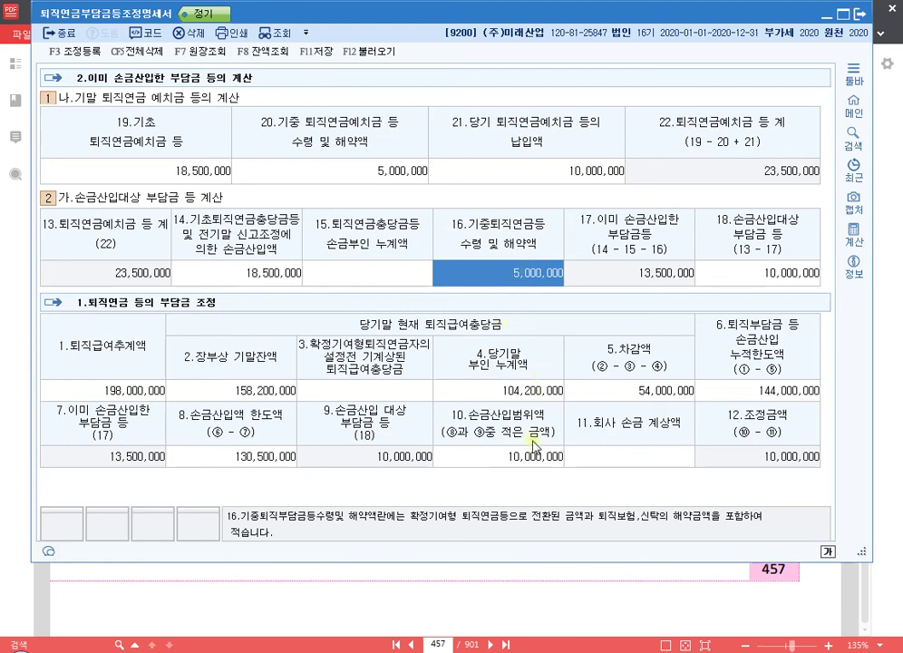
pyautogui.click(635, 457)
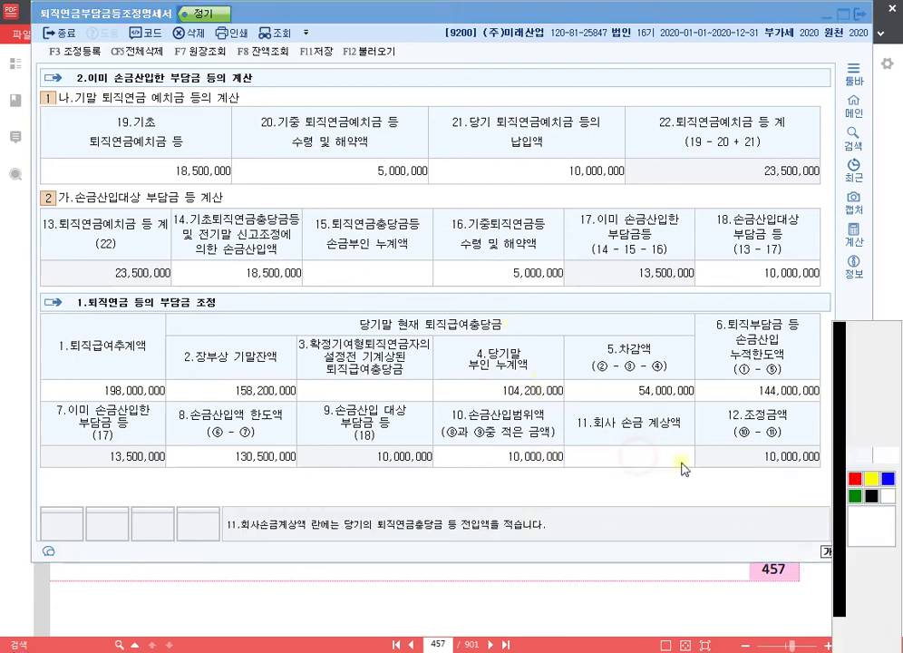
pyautogui.click(862, 333)
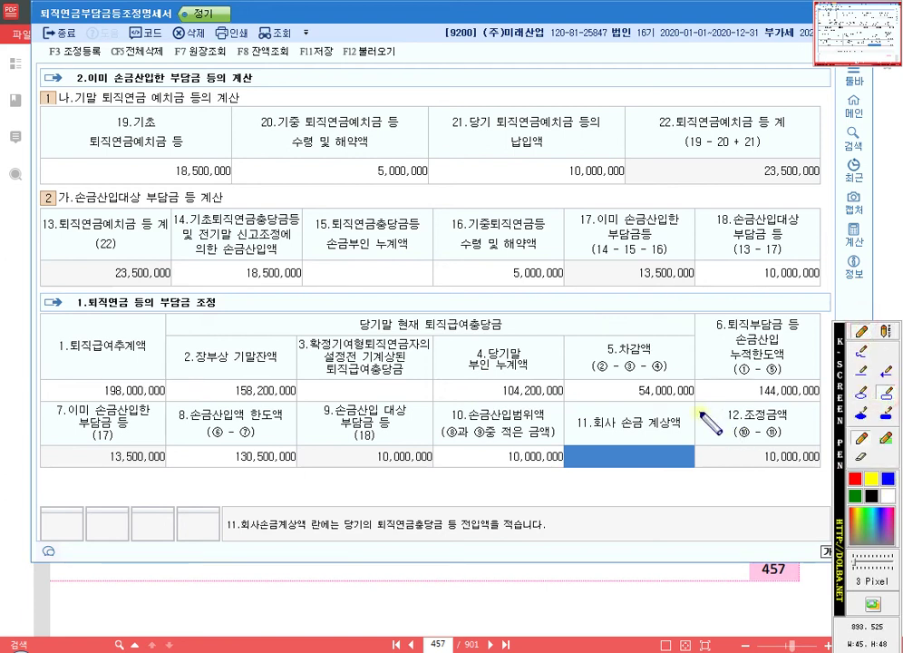
pyautogui.moveTo(698, 401); pyautogui.dragTo(820, 467)
pyautogui.moveTo(440, 209); pyautogui.dragTo(568, 287)
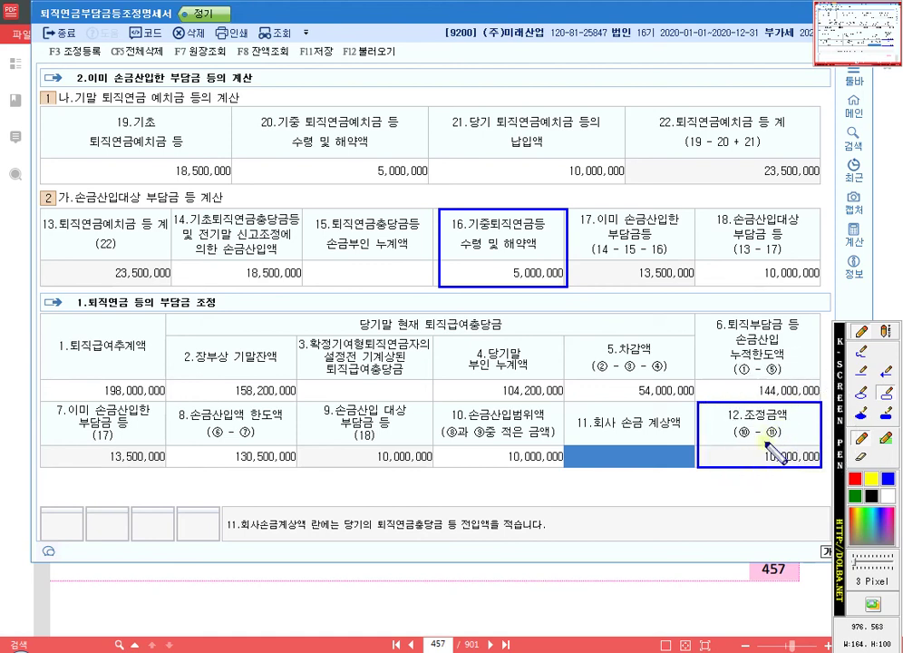
pyautogui.press('Escape')
# Try 8,500,000 as item 14, the 전기말 신고조정에 의한 손금산입액, and check its effect on 12.조정금액
pyautogui.click(281, 272)
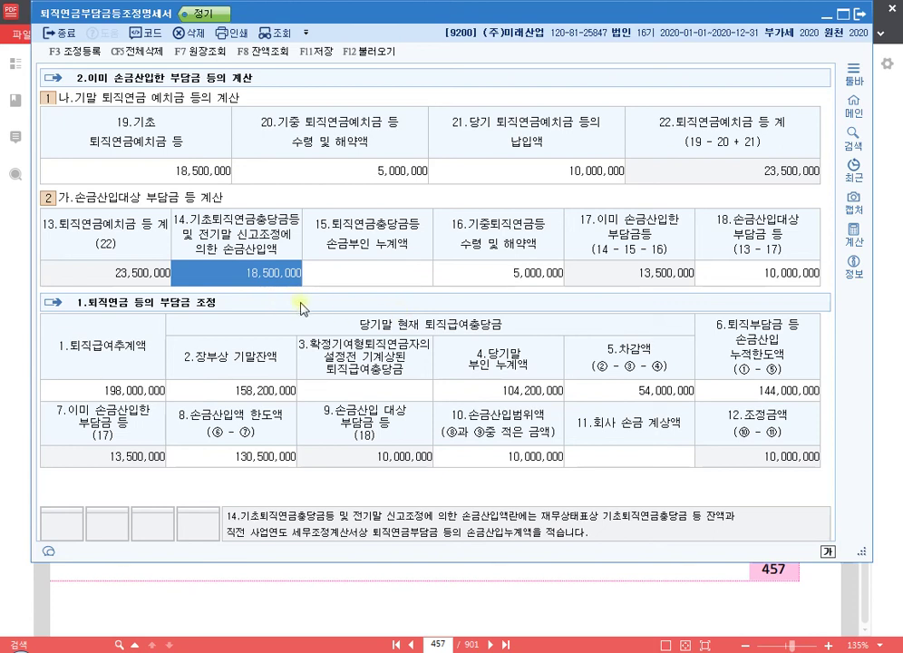
pyautogui.write('0500000')
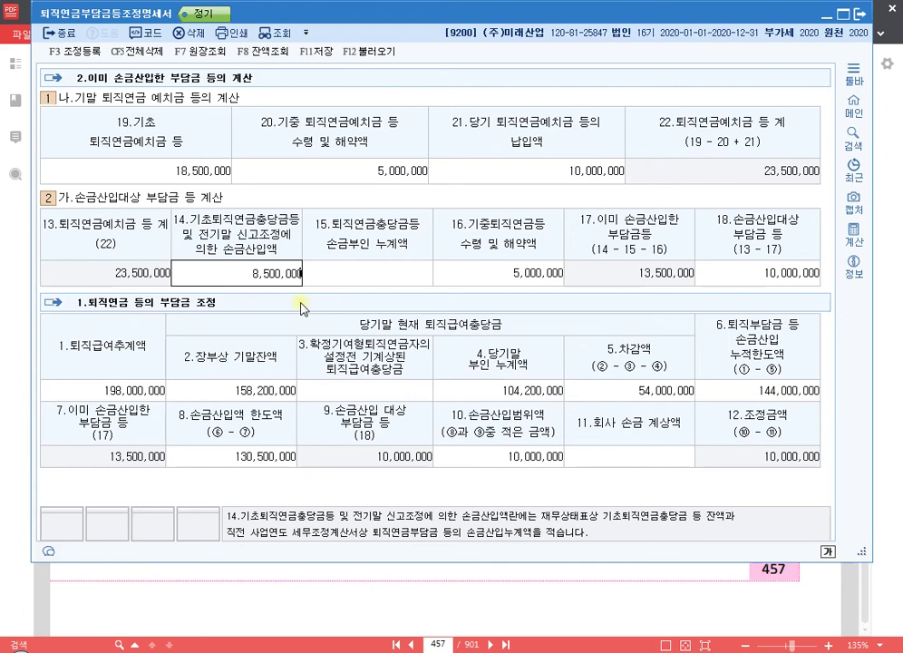
pyautogui.press('Return')
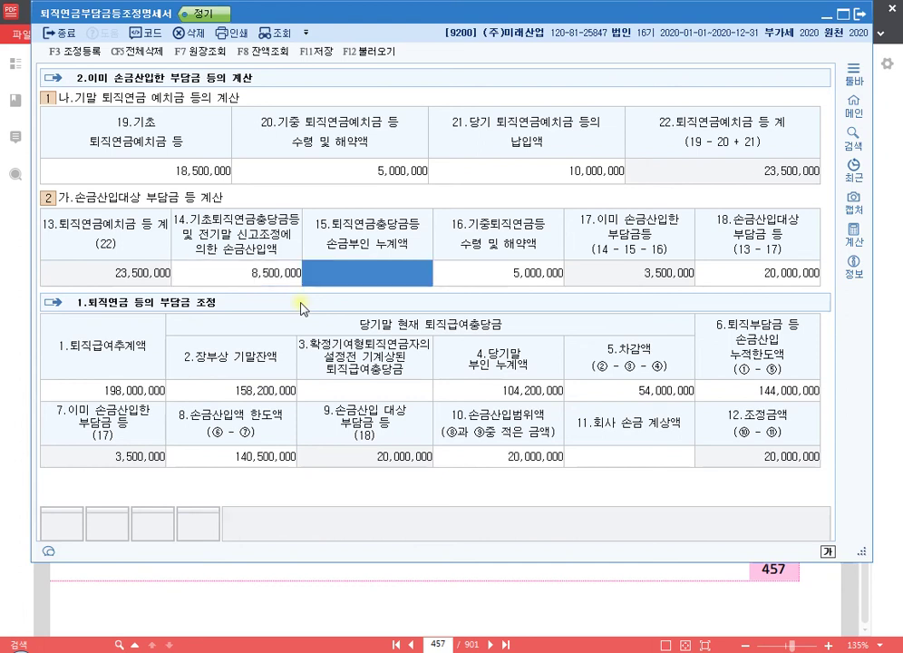
pyautogui.click(794, 464)
# Set item 14, the 전기말 신고조정에 의한 손금산입액, back to 18,500,000
pyautogui.click(273, 277)
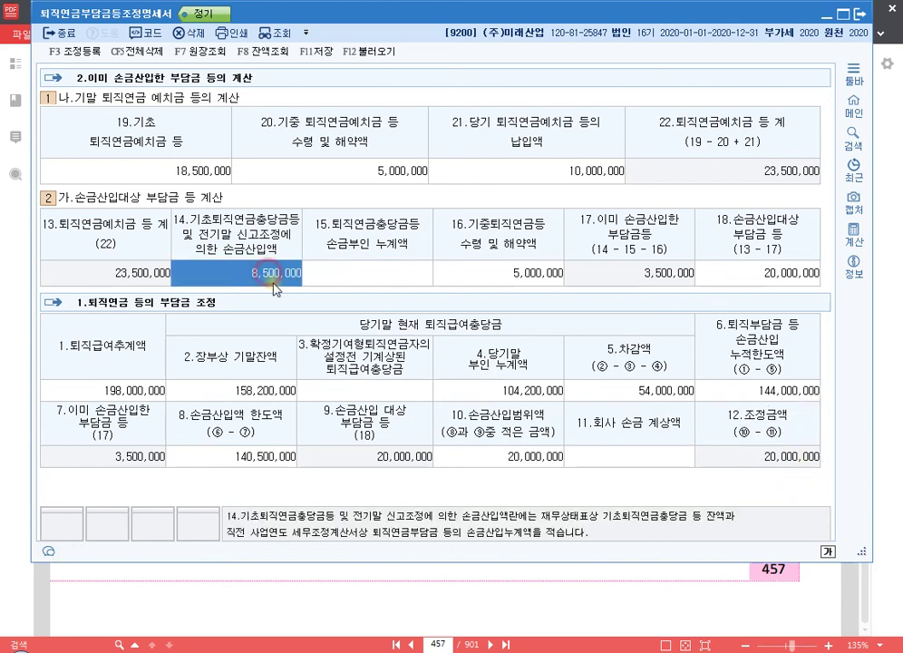
pyautogui.write('18,500,000')
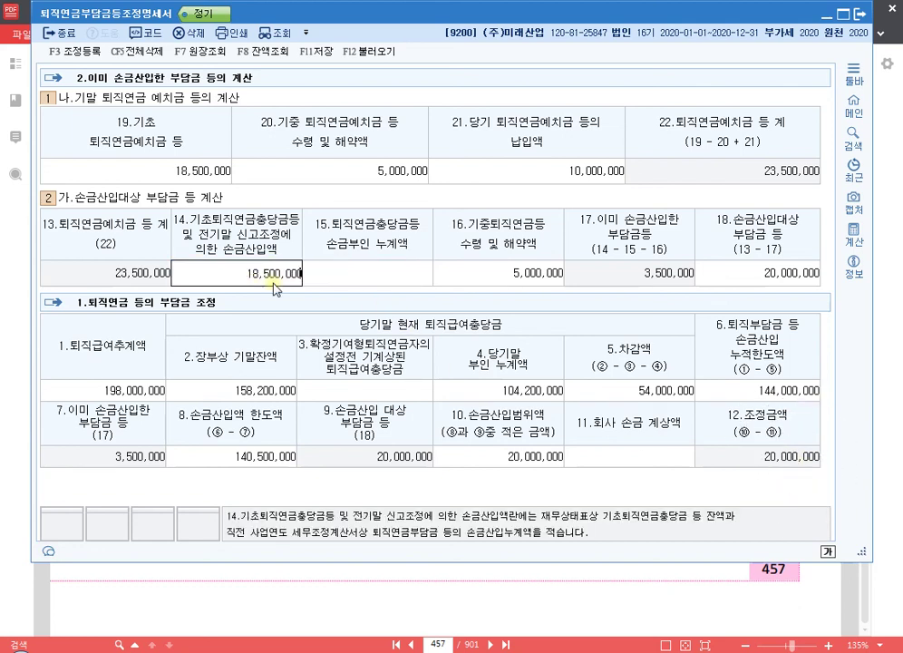
pyautogui.press('Return')
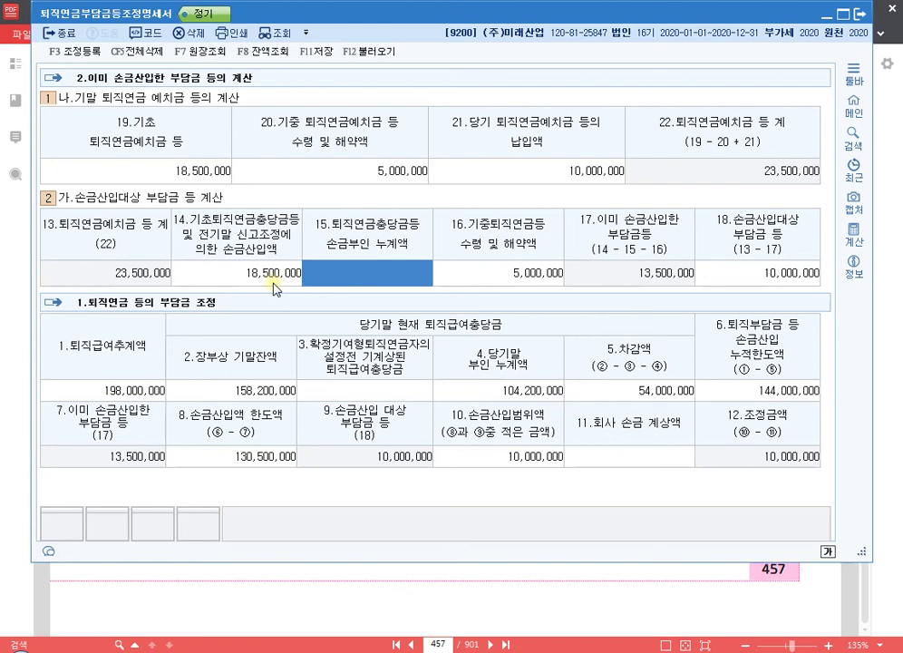
pyautogui.click(273, 283)
pyautogui.click(272, 284)
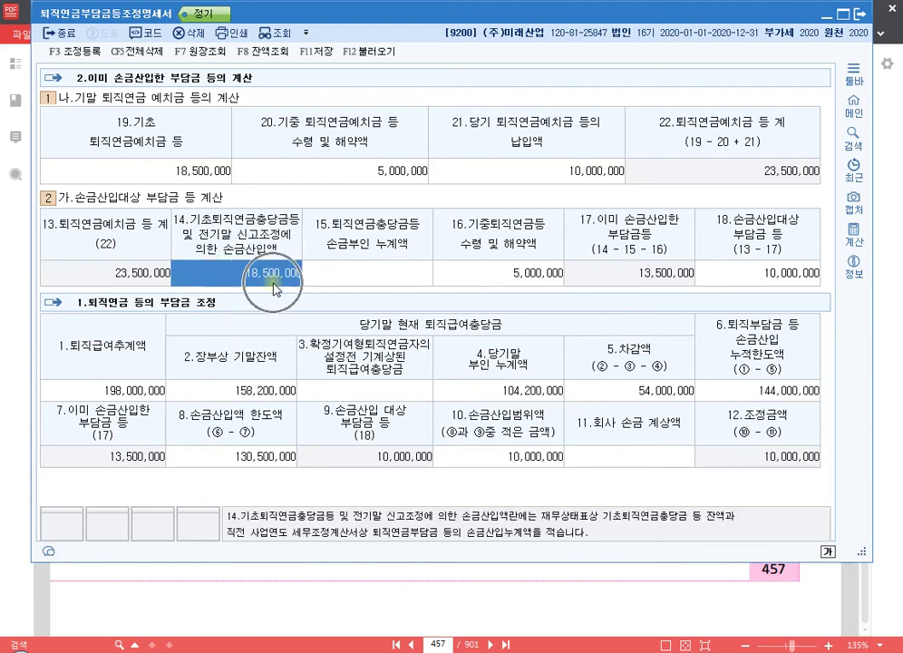
pyautogui.click(272, 284)
pyautogui.click(273, 284)
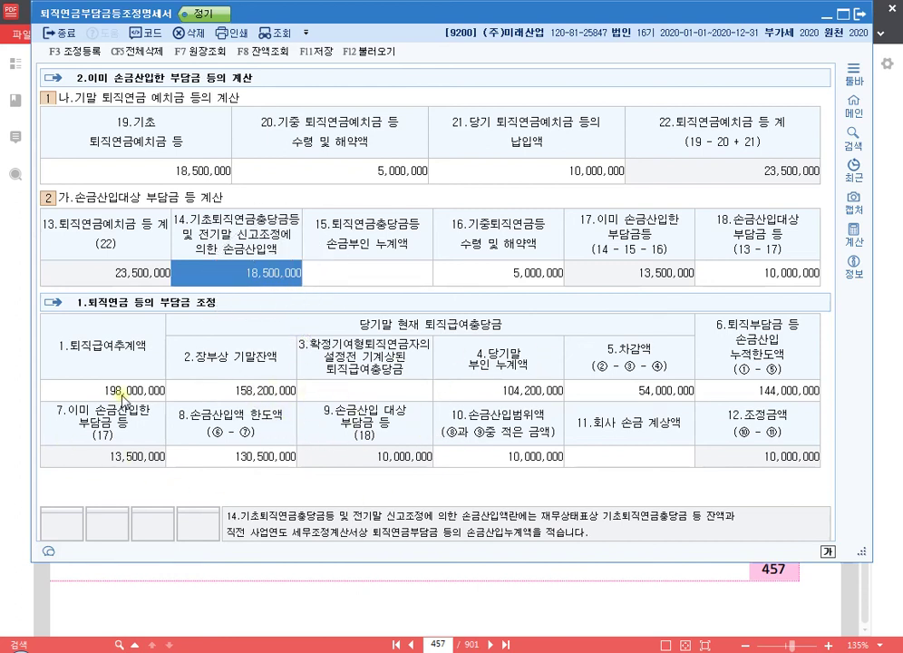
# Check 18.손금산입대상 부담금 등, and try 20,000,000 and 100,000,000 as 1.퇴직급여추계액 to test the 손금산입액 한도액
pyautogui.click(71, 390)
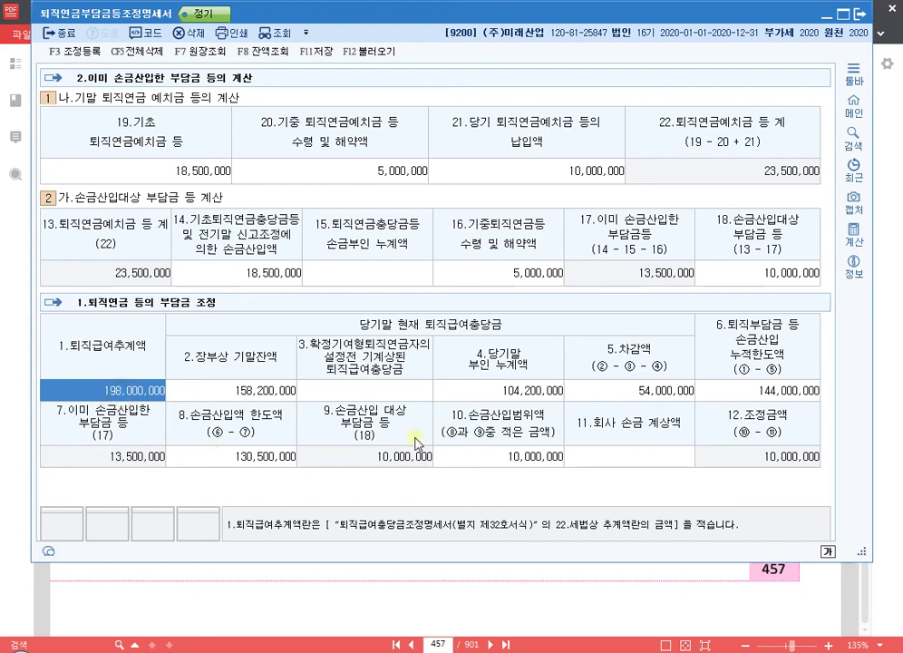
pyautogui.click(763, 274)
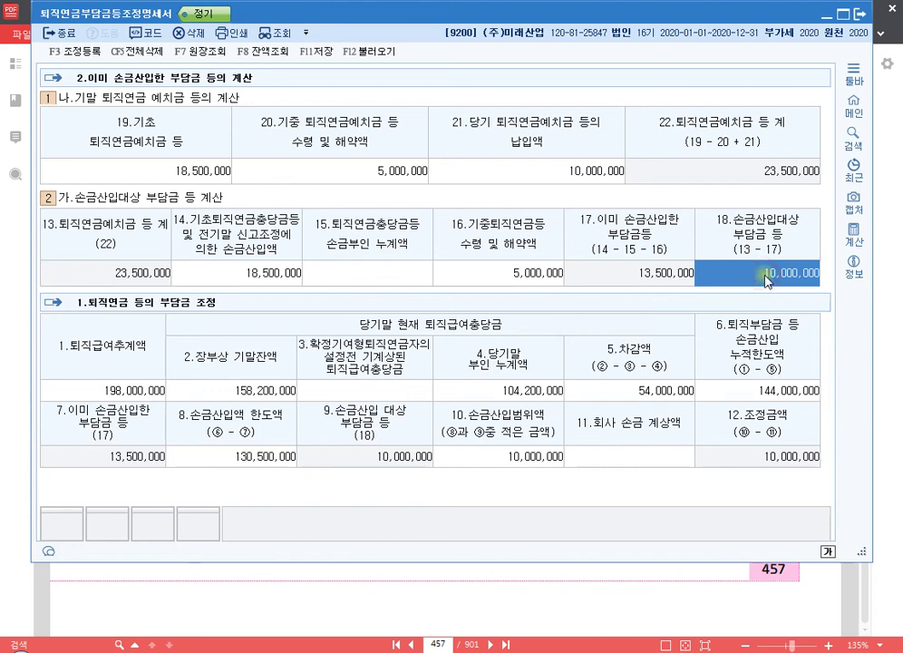
pyautogui.press('Up')
pyautogui.click(749, 275)
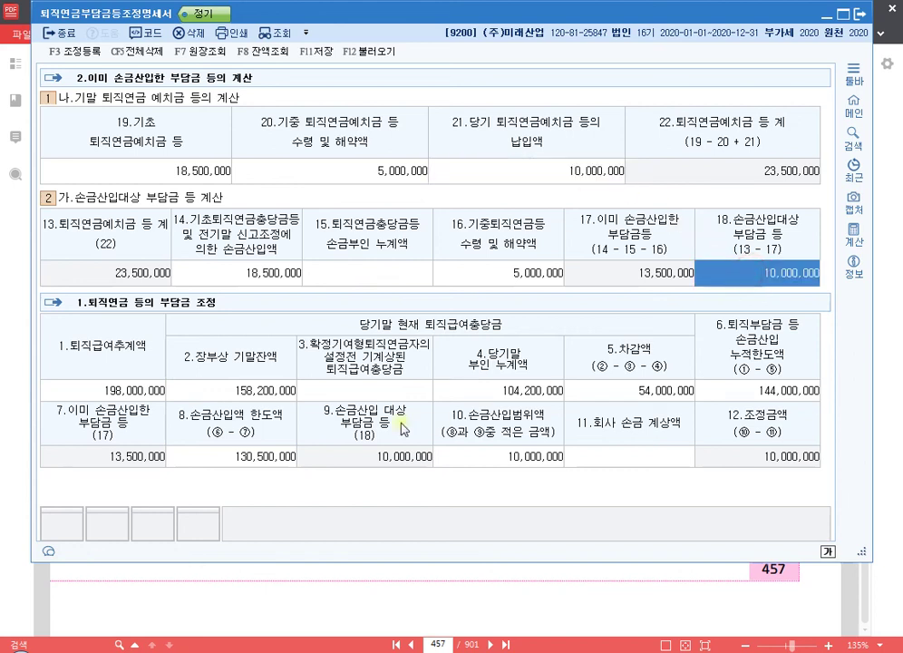
pyautogui.click(132, 390)
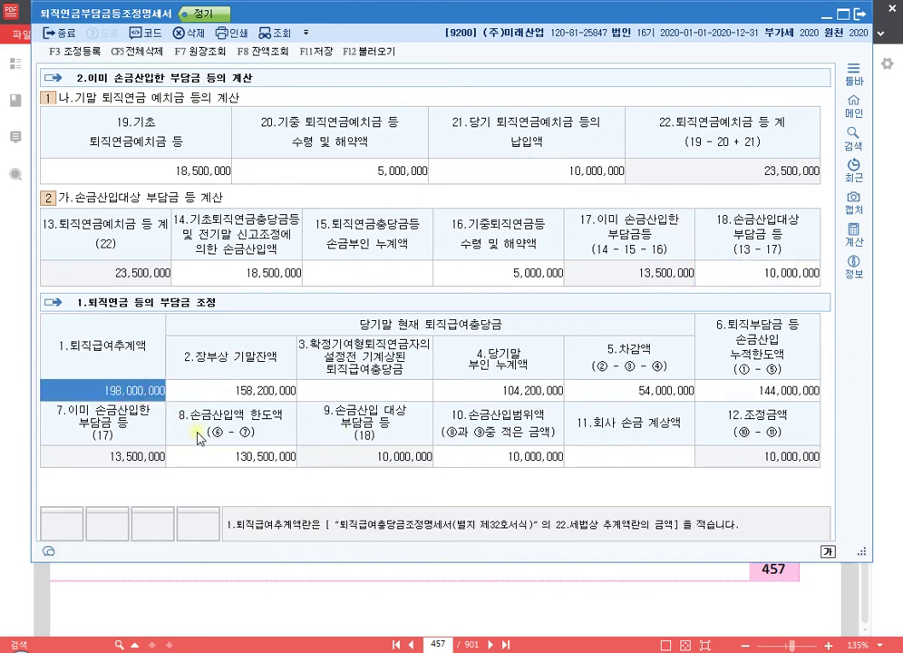
pyautogui.write('20000000')
pyautogui.press('Return')
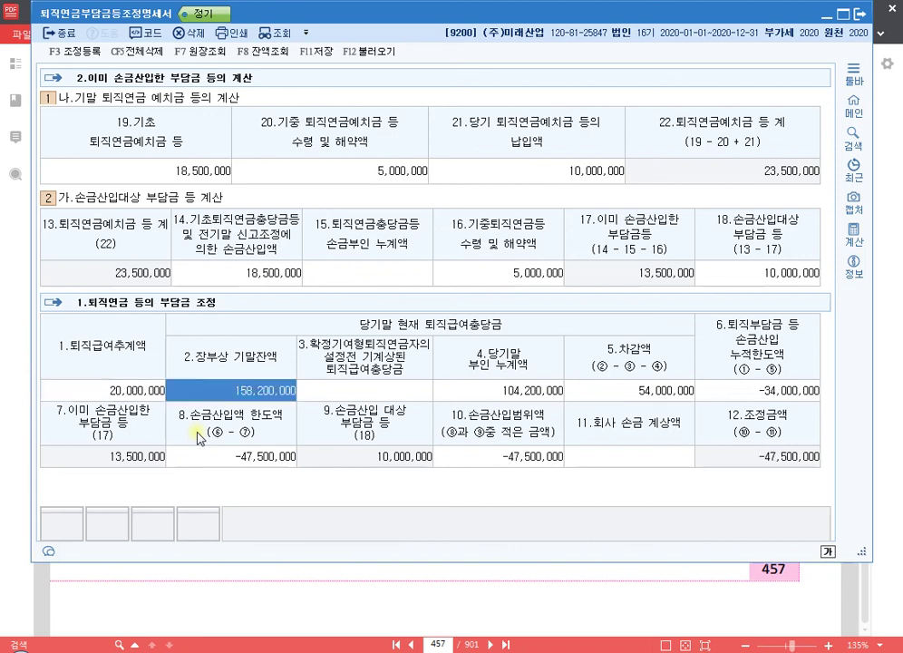
pyautogui.press('Left')
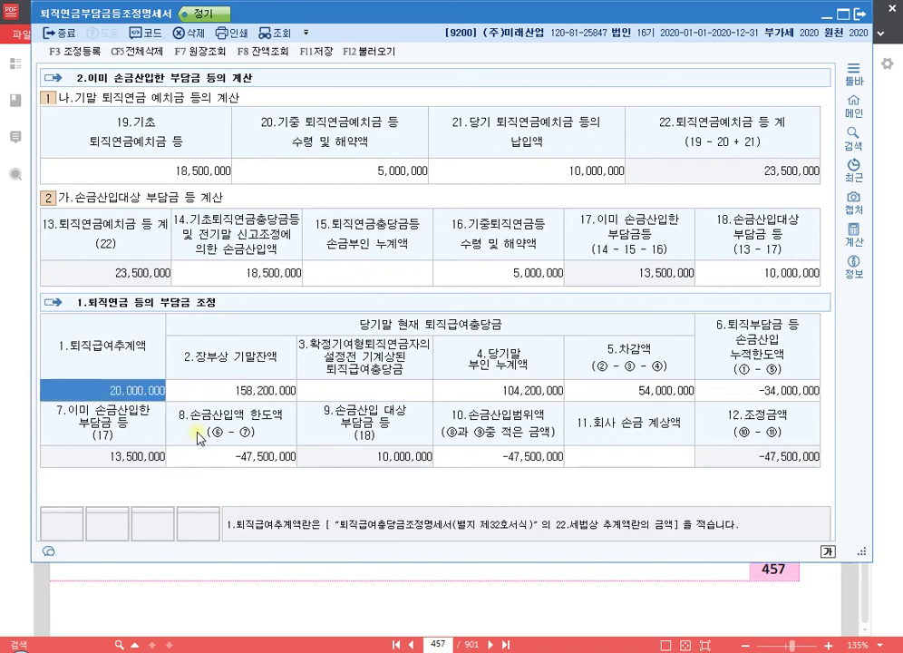
pyautogui.write('100000000')
pyautogui.press('Return')
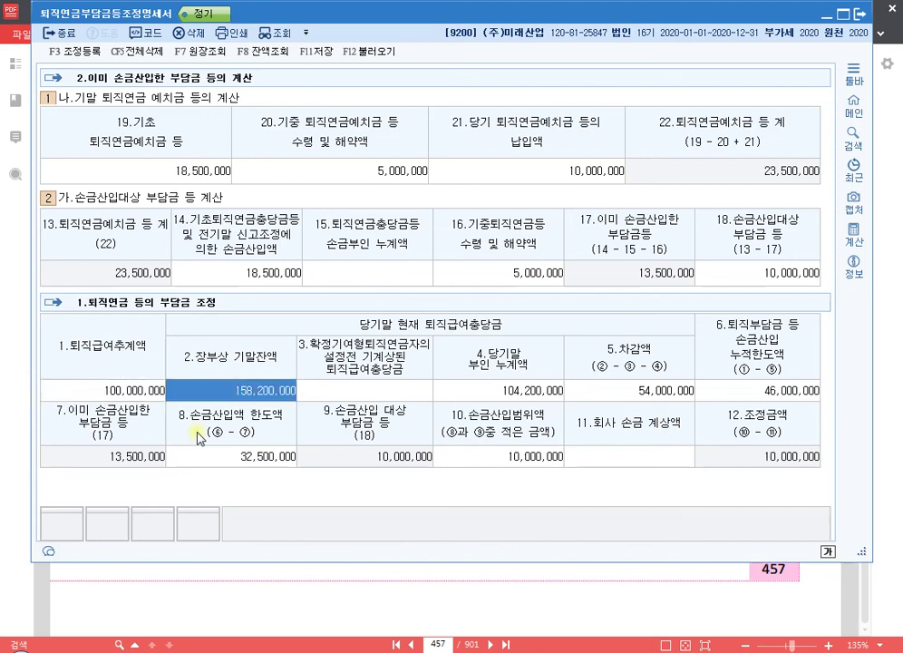
# Try 80,000,000, 60,000,000, 65,000,000 and 68,000,000 as 1.퇴직급여추계액 to test the effect on 8.손금산입액 한도액 and 12.조정금액
pyautogui.press('Left')
pyautogui.write('80000000')
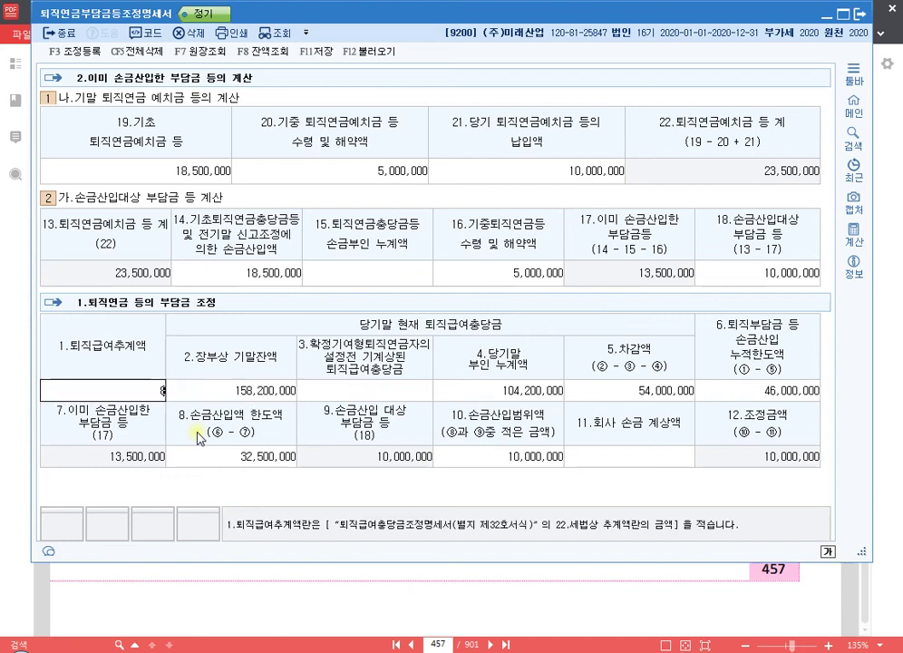
pyautogui.press('Return')
pyautogui.press('Left')
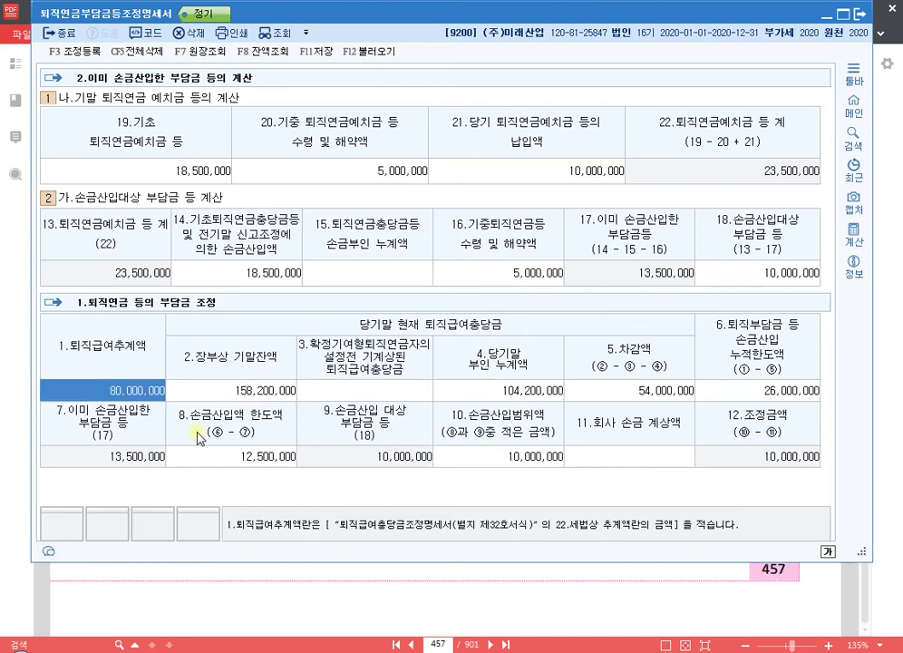
pyautogui.write('60,000,000')
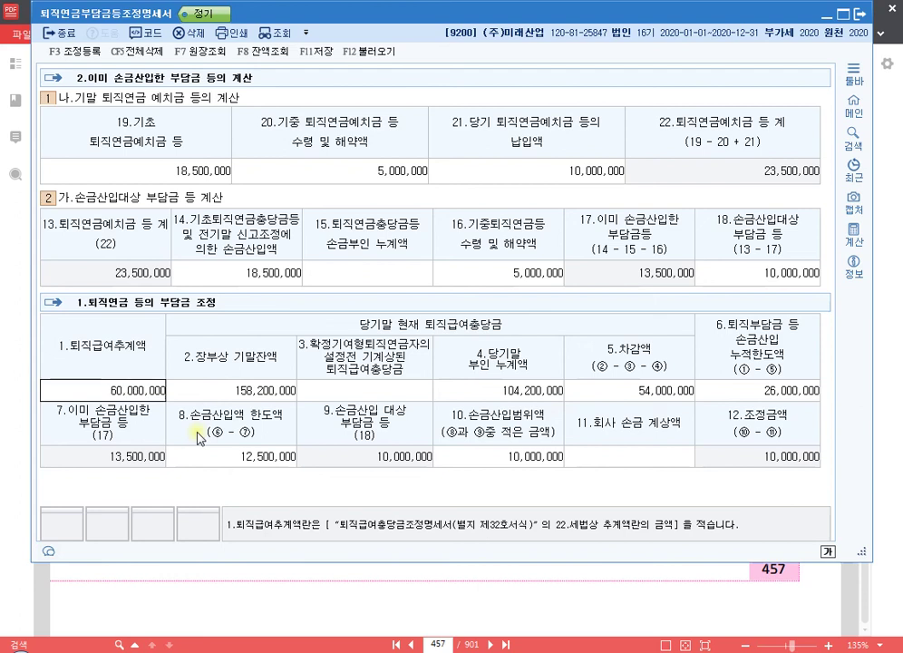
pyautogui.press('Return')
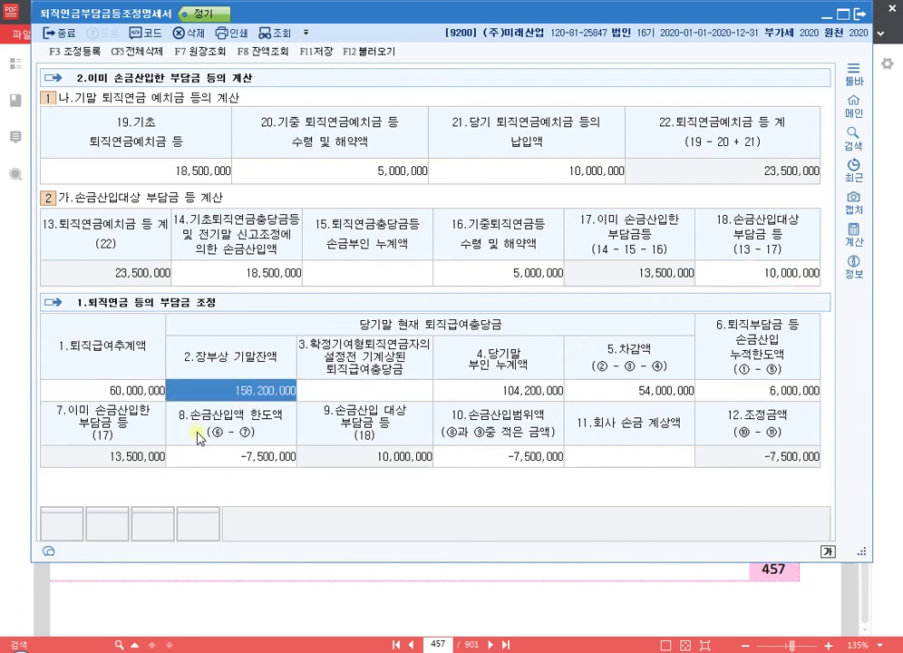
pyautogui.press('Left')
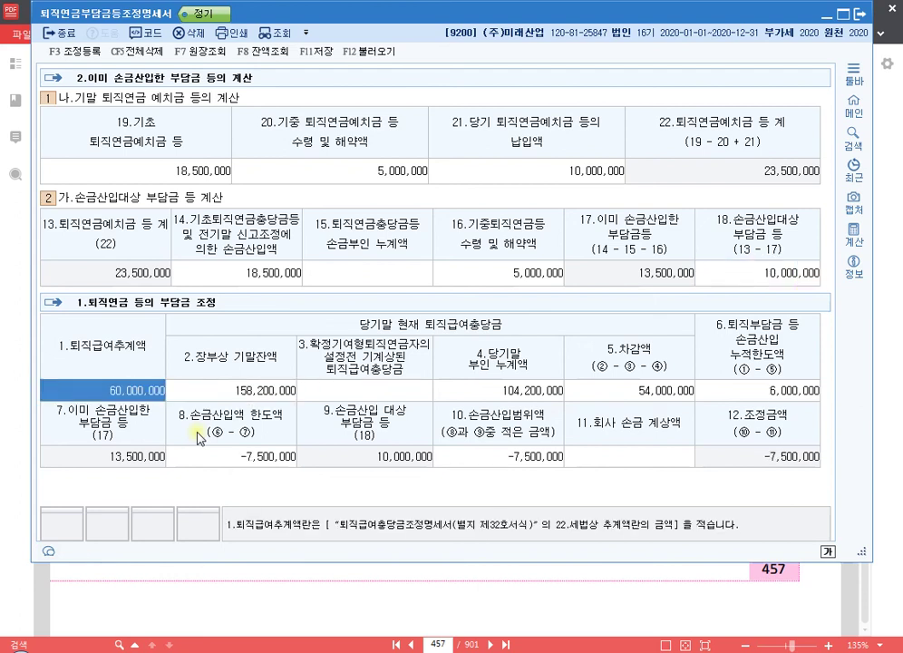
pyautogui.write('65000000')
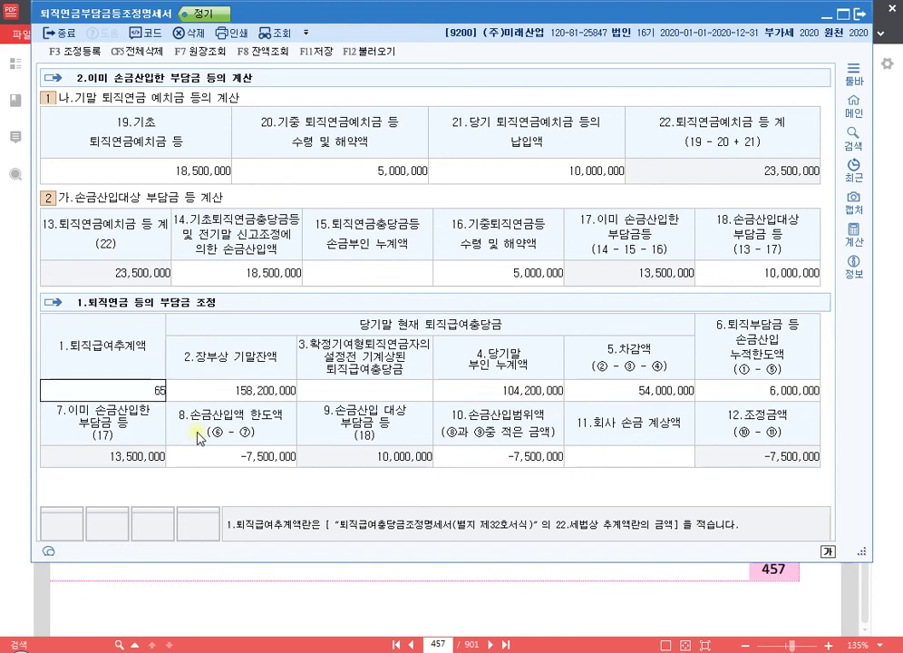
pyautogui.press('Return')
pyautogui.press('Left')
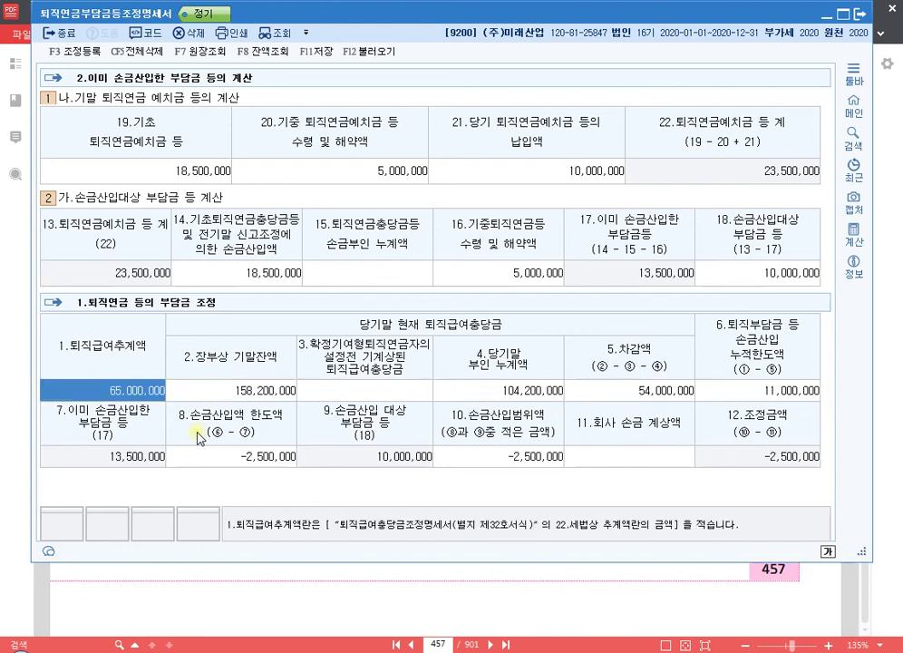
pyautogui.write('68000000')
pyautogui.press('Return')
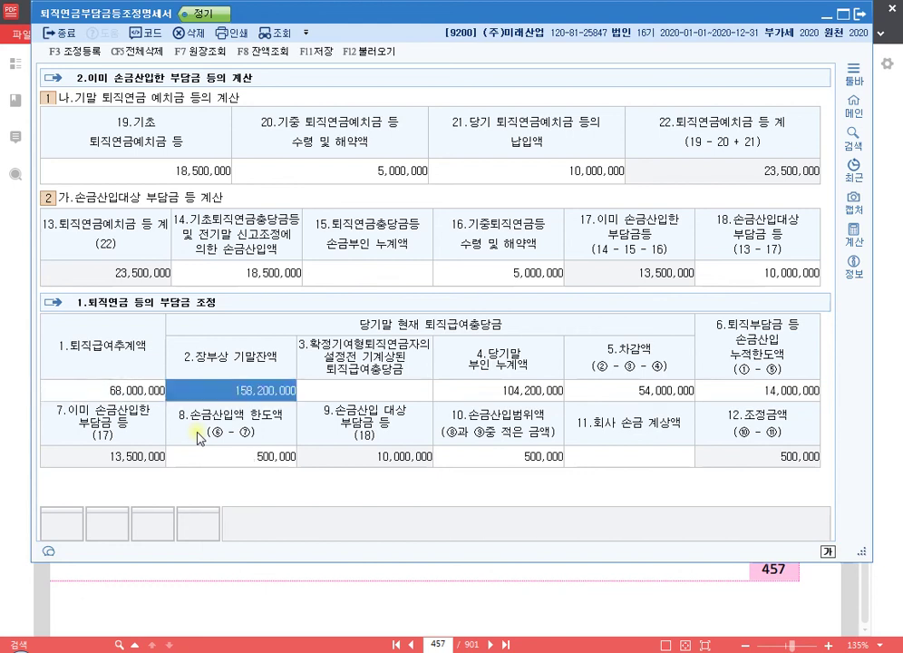
# Compare 1.퇴직급여추계액, 21.당기 퇴직연금예치금 등의 납입액 and 18.손금산입대상 부담금 등 with the resulting 12.조정금액
pyautogui.click(152, 392)
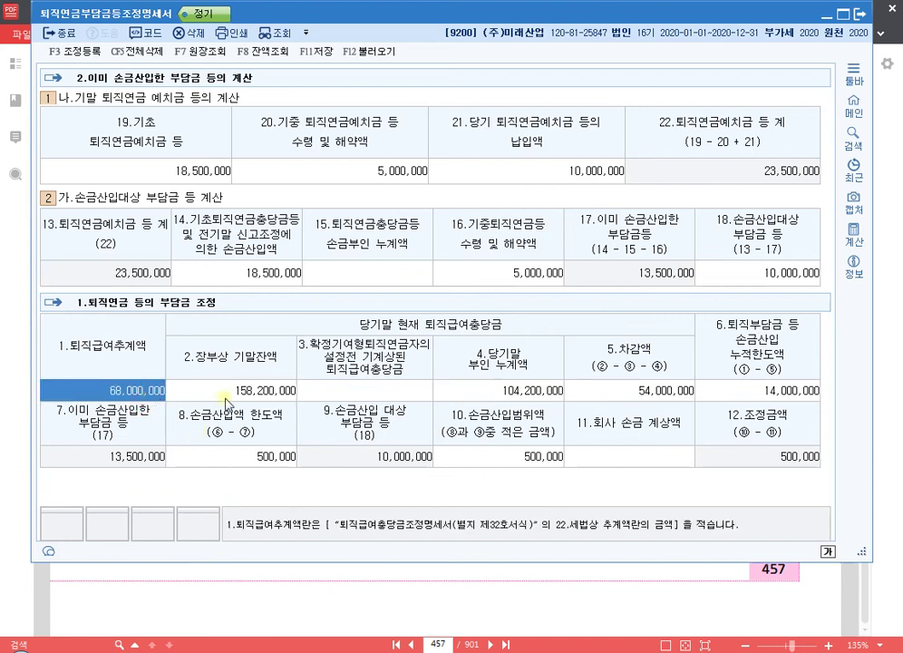
pyautogui.click(556, 172)
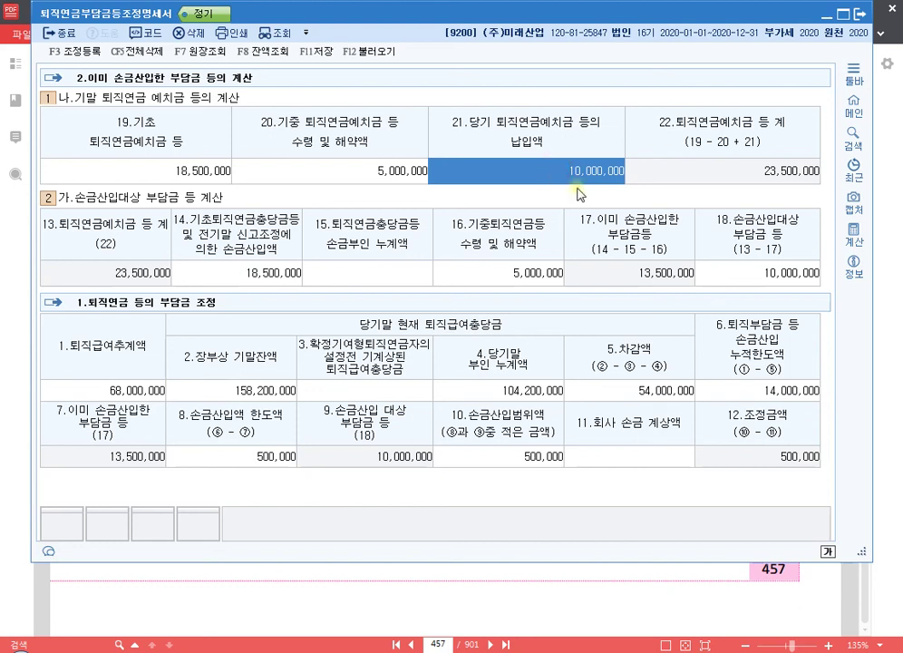
pyautogui.click(781, 276)
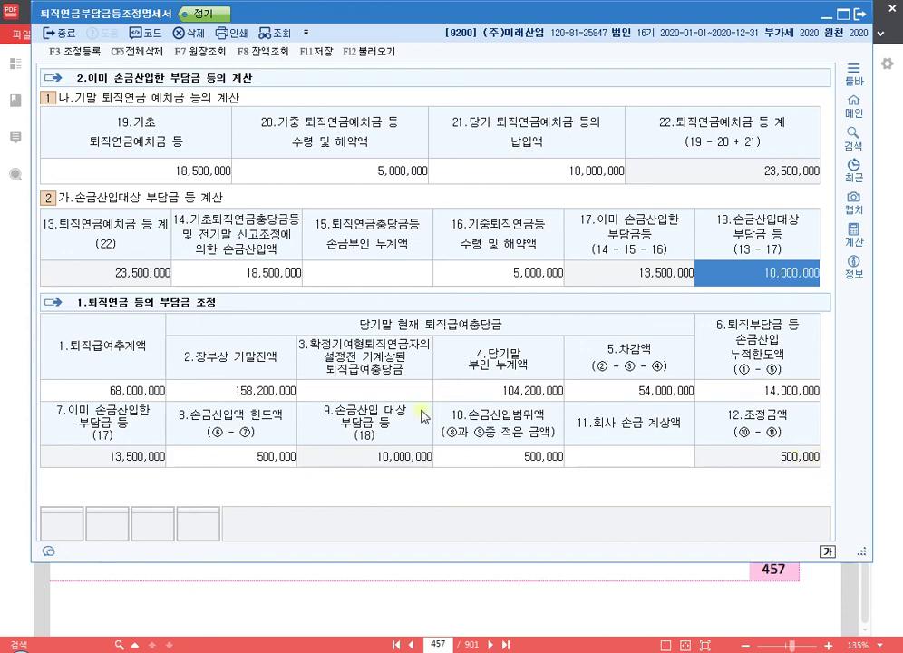
pyautogui.click(132, 392)
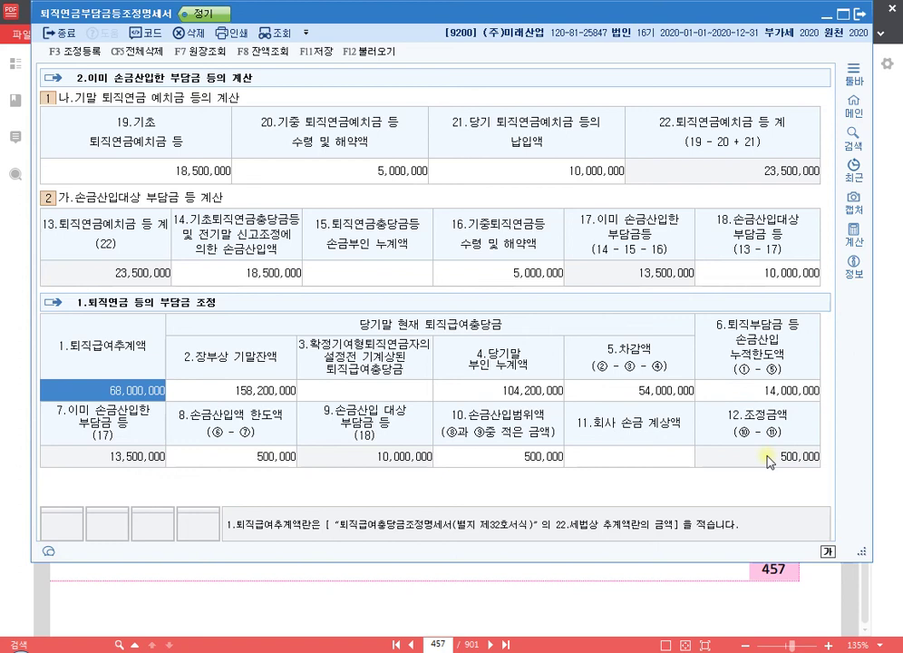
pyautogui.click(569, 172)
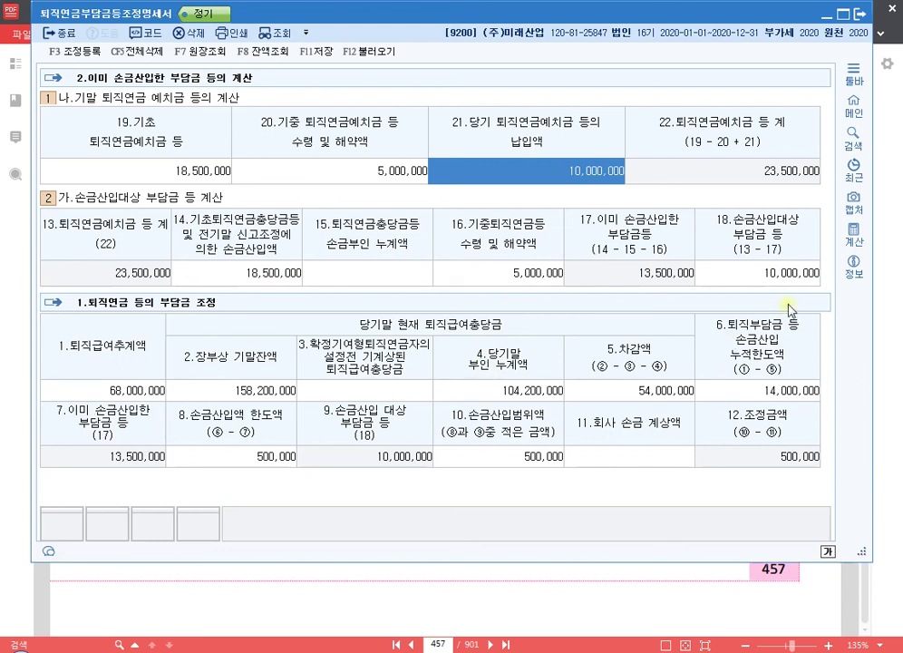
pyautogui.click(766, 272)
pyautogui.click(795, 467)
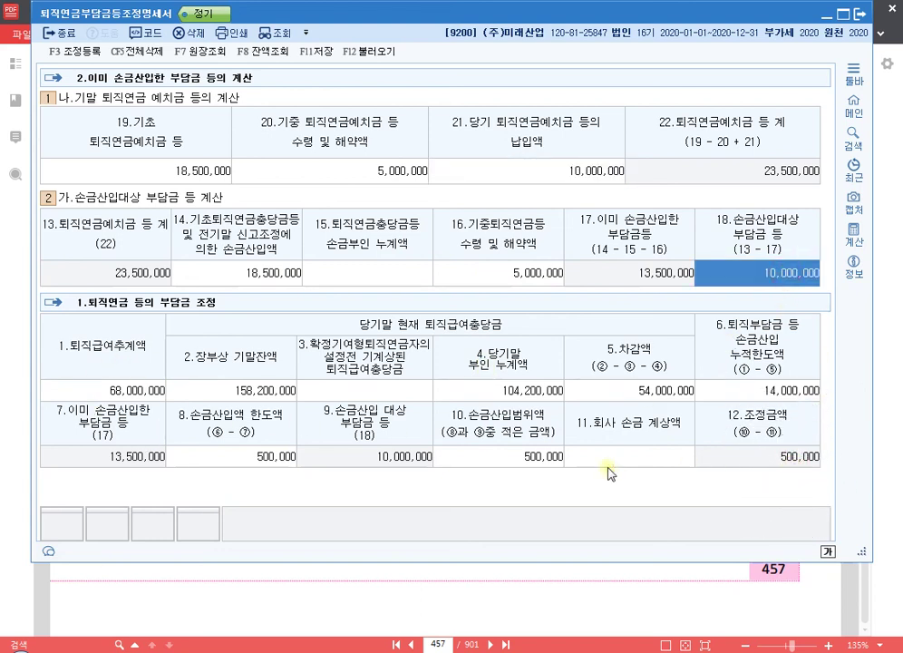
# Set 1.퇴직급여추계액 back to 198,000,000
pyautogui.click(121, 390)
pyautogui.click(121, 390)
pyautogui.write('198000000')
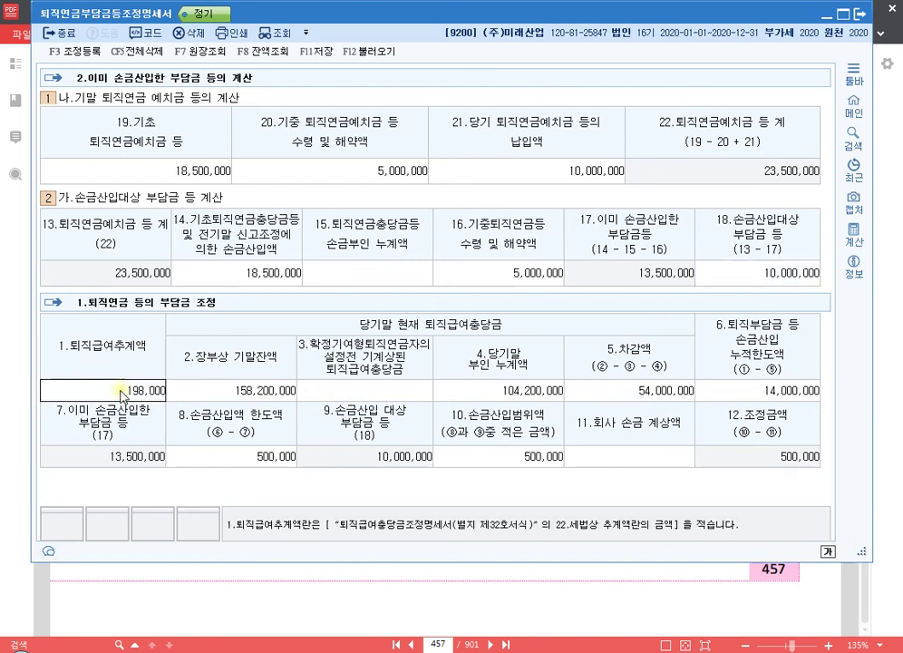
pyautogui.press('Return')
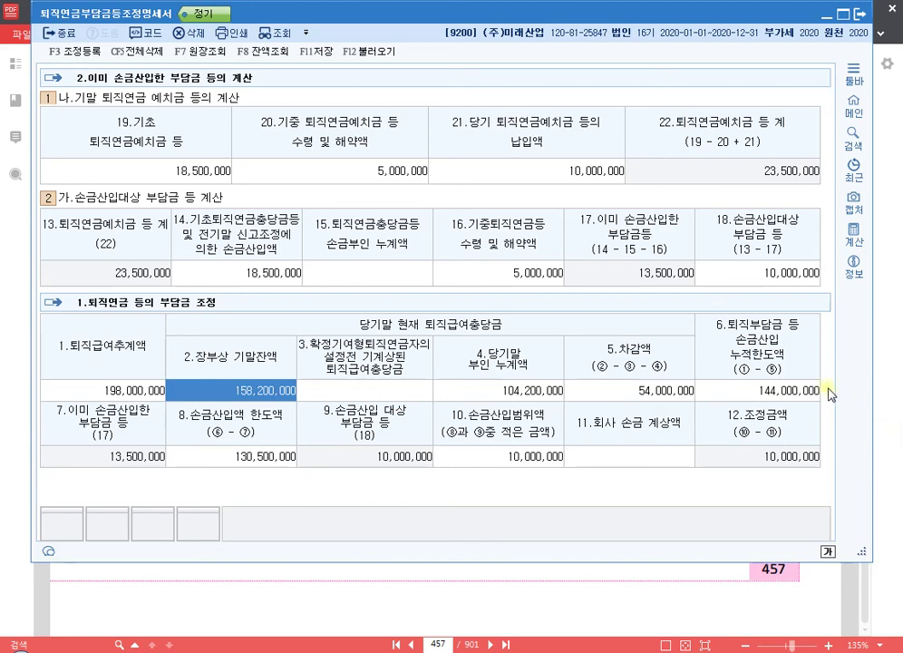
# In 조정 등록, register 퇴직연금등손금산입 of 10,000,000 with 유보발생 under 손금산입 및 익금불산입, using the predefined adjustment code
pyautogui.press('F3')
pyautogui.click(572, 206)
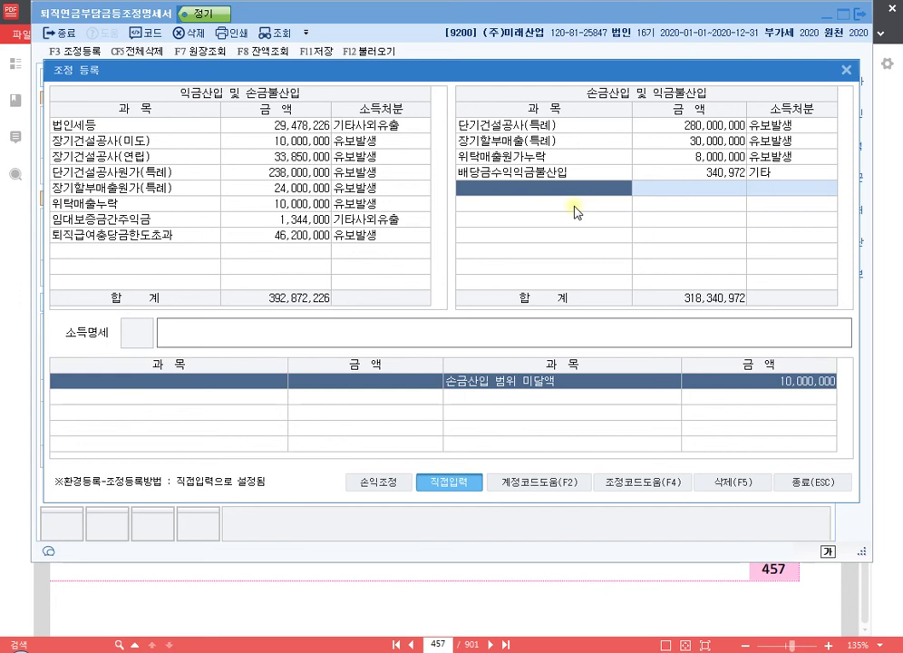
pyautogui.press('F4')
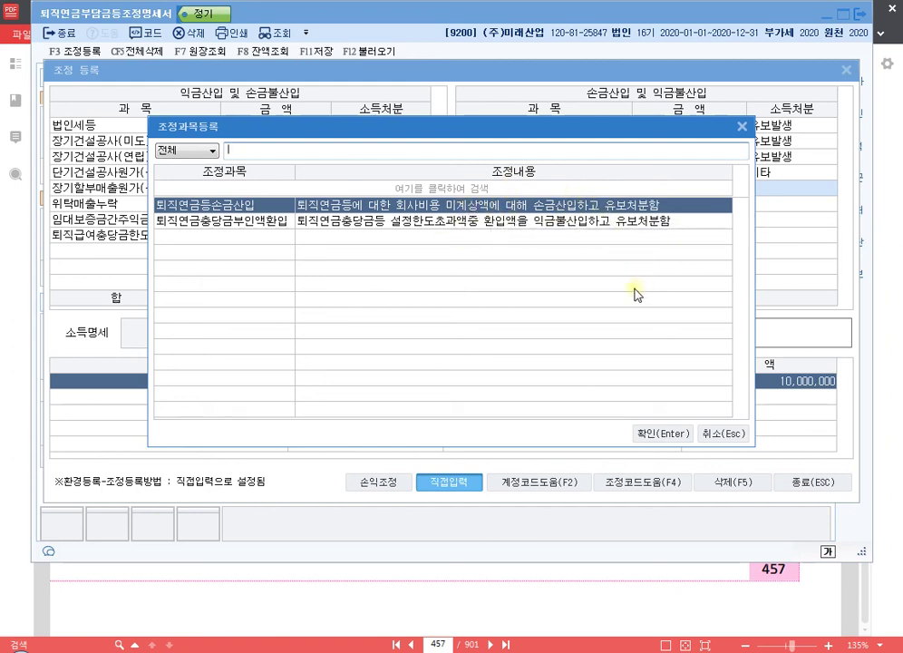
pyautogui.press('Return')
pyautogui.write('10000000')
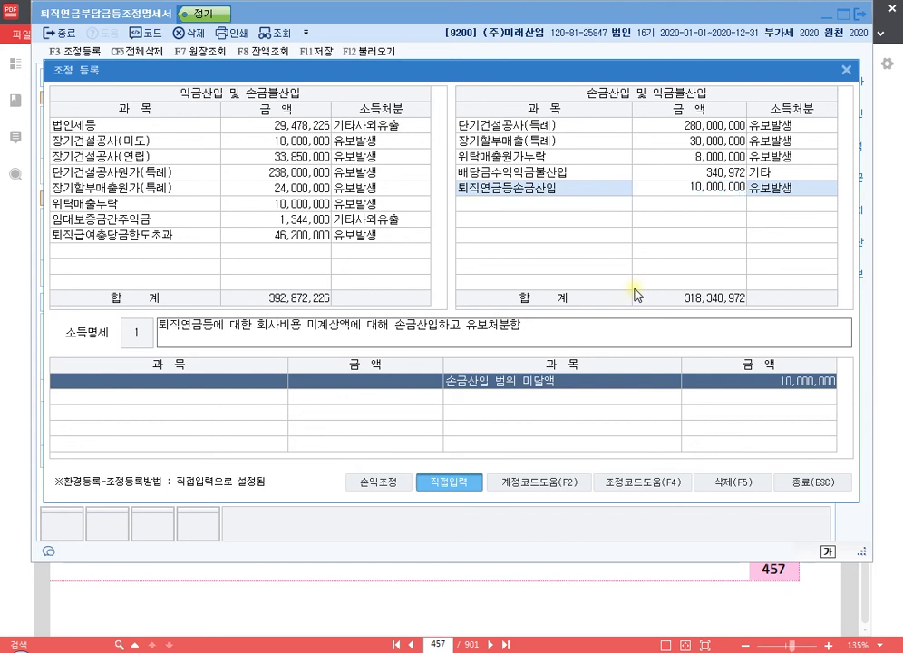
pyautogui.press('Return')
pyautogui.press('Return')
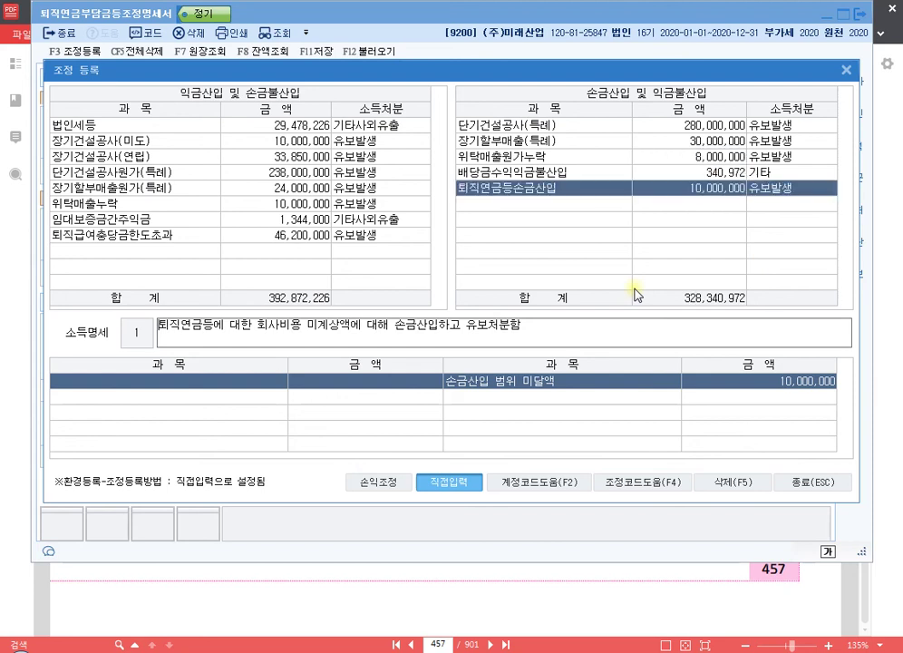
pyautogui.press('Return')
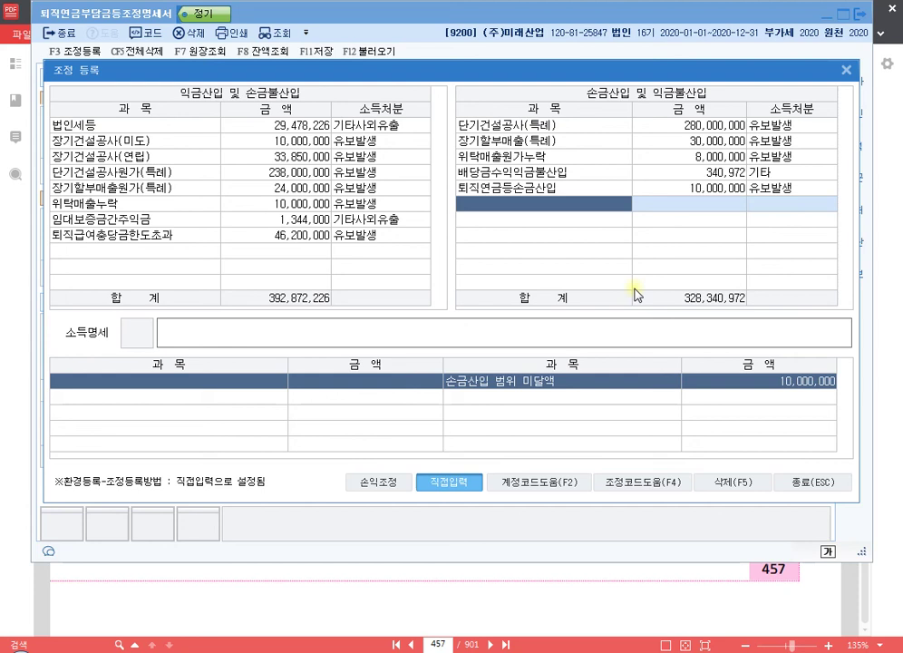
# Register 퇴직연금등지급 of 5,000,000 with 유보감소 under 익금산입 및 손금불산입, using the predefined adjustment code, and close 조정 등록
pyautogui.press('Left')
pyautogui.press('Down')
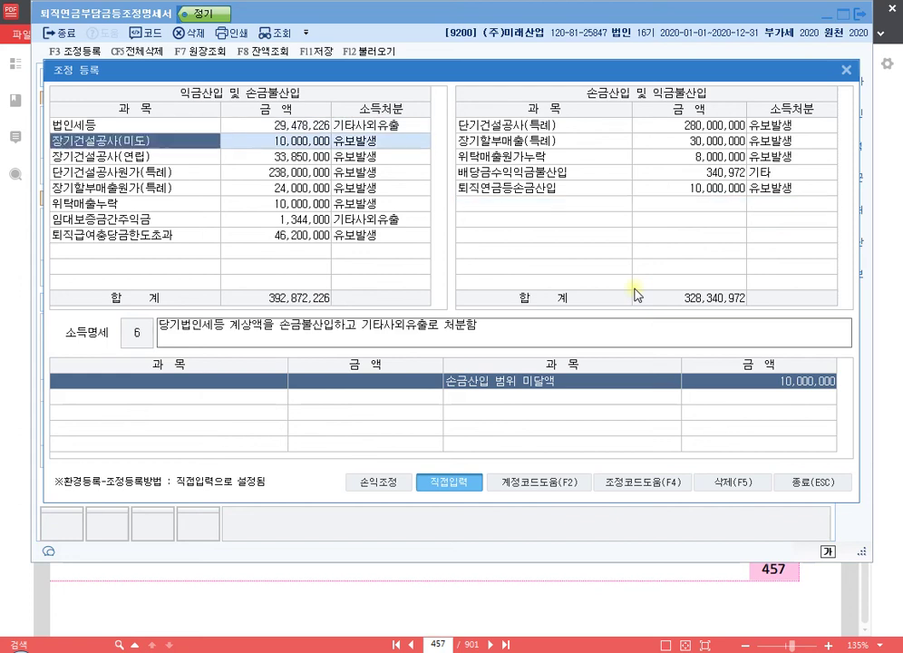
pyautogui.press('Down')
pyautogui.press('Down')
pyautogui.press('Down')
pyautogui.press('Down')
pyautogui.press('Down')
pyautogui.press('Down')
pyautogui.press('Down')
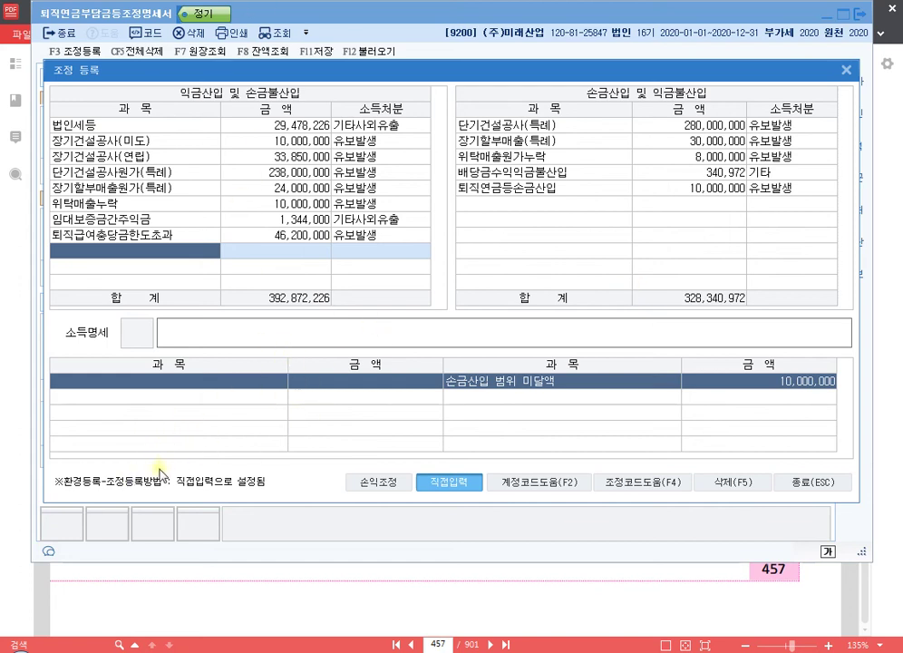
pyautogui.press('F4')
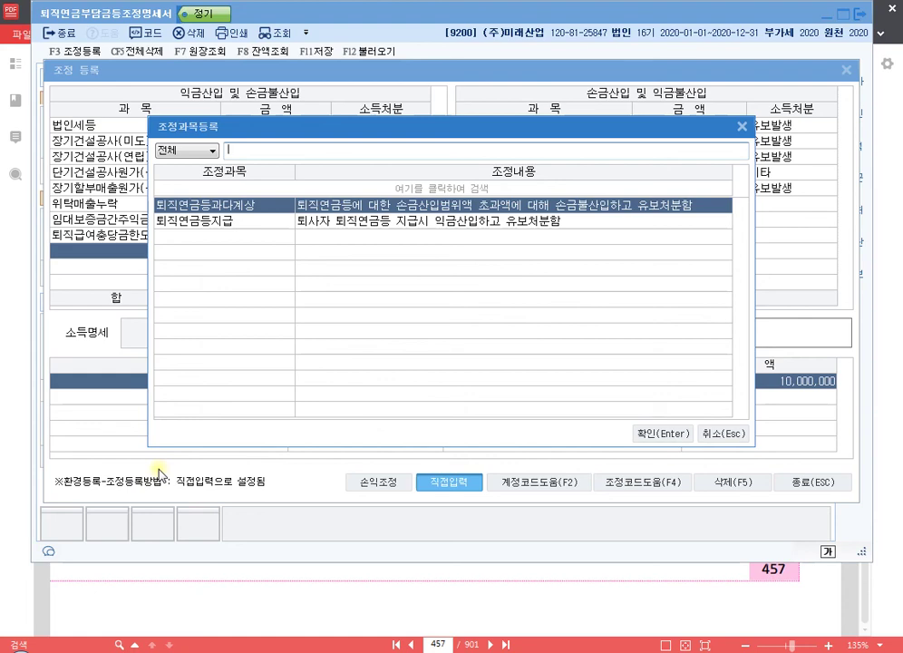
pyautogui.press('Down')
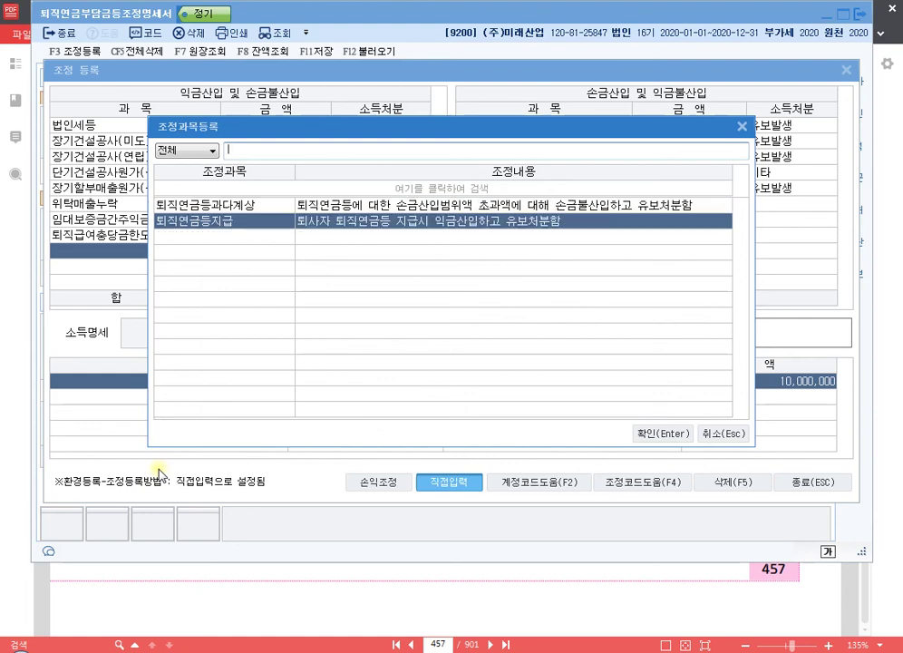
pyautogui.press('Return')
pyautogui.write('5000000')
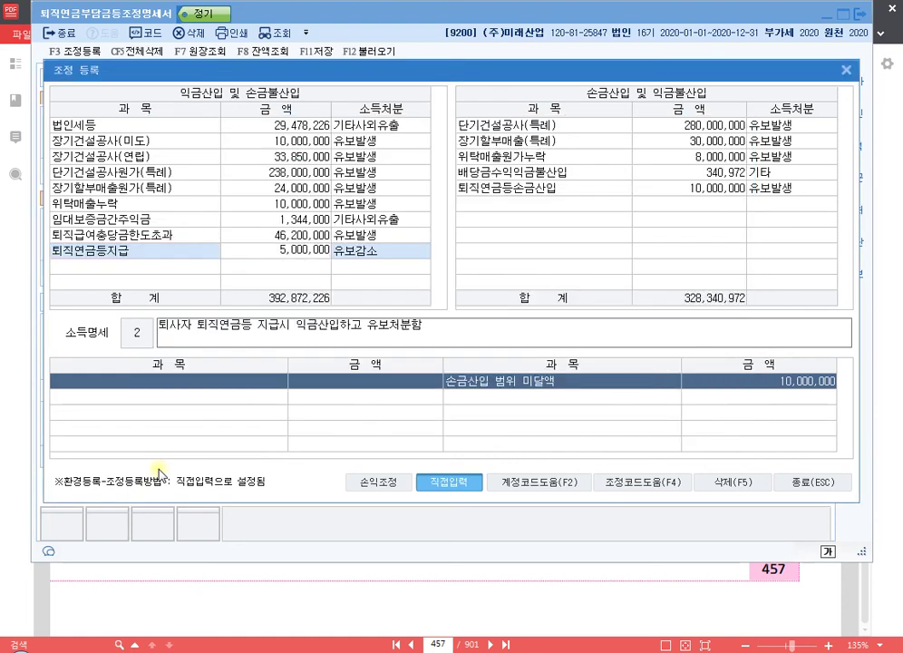
pyautogui.press('Return')
pyautogui.press('Return')
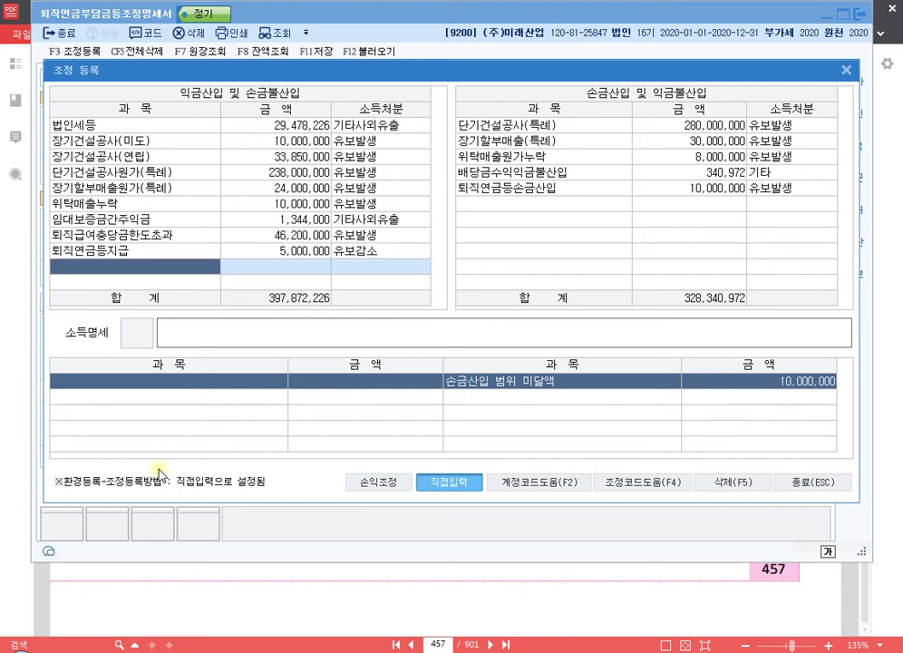
pyautogui.press('Up')
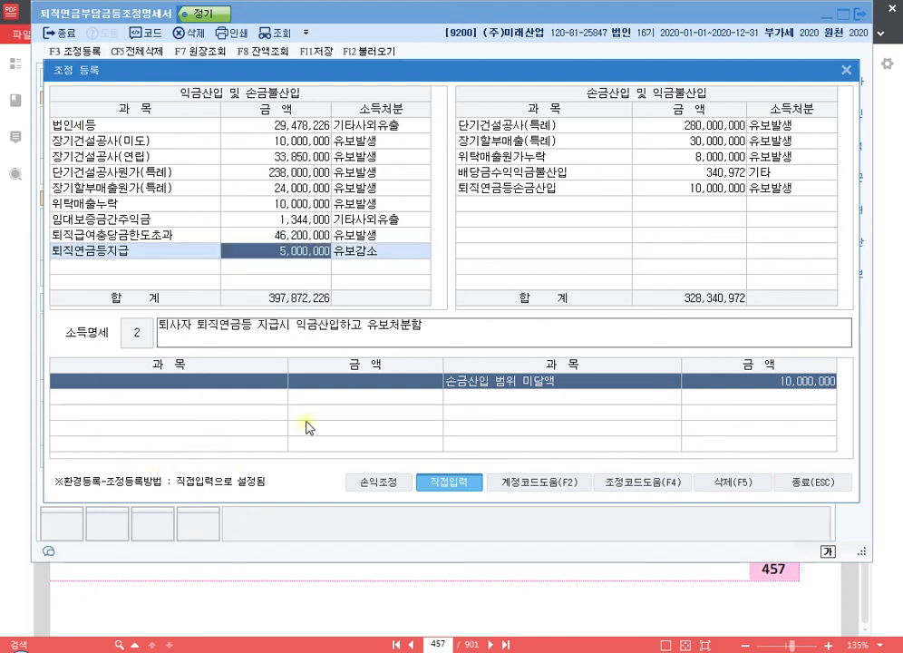
pyautogui.click(811, 487)
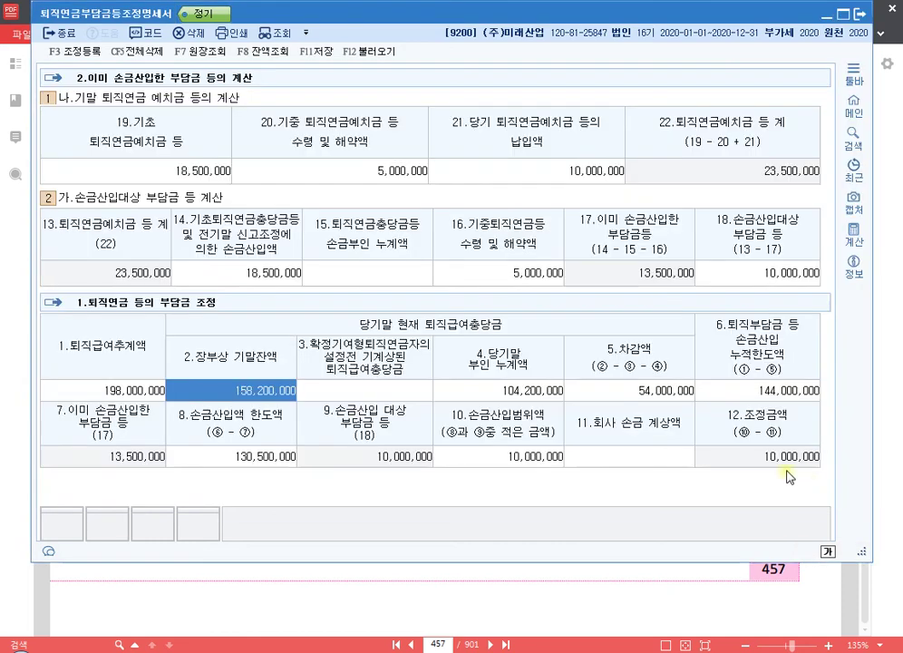